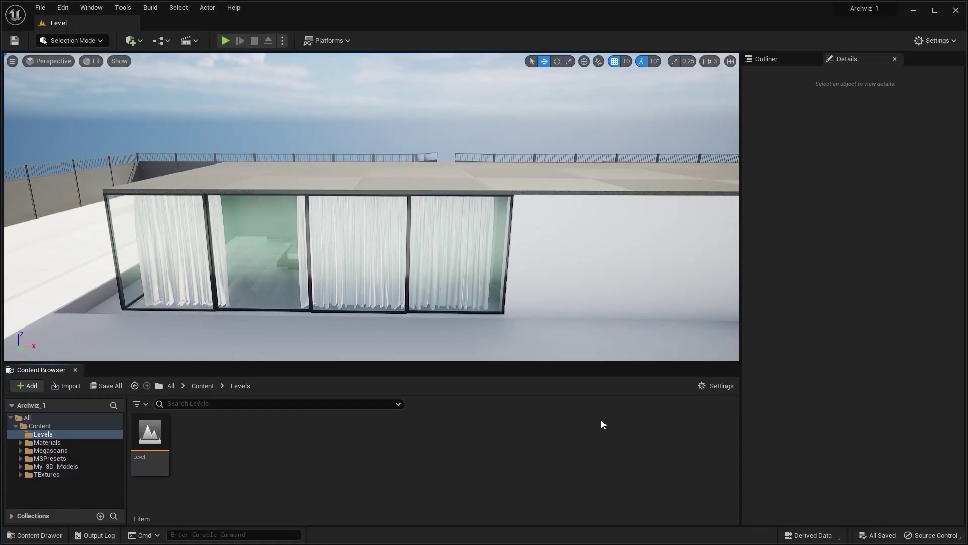
# Look around the outside of the house and set the viewport camera speed to 4
pyautogui.moveTo(551, 293); pyautogui.dragTo(496, 293, button='right')
pyautogui.press('s')
pyautogui.press('w')
pyautogui.press('s')
pyautogui.press('q')
pyautogui.moveTo(597, 347); pyautogui.dragTo(548, 347, button='right')
pyautogui.click(711, 61)
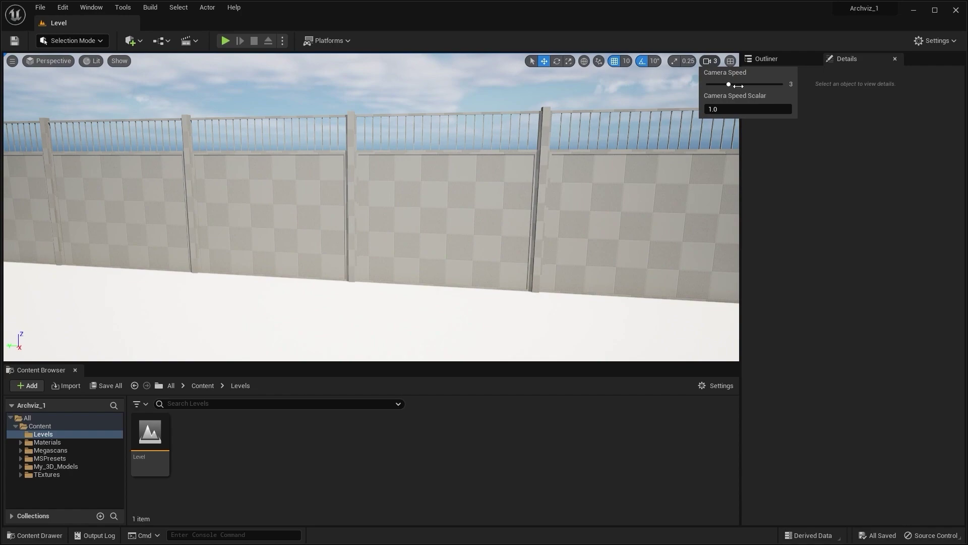
pyautogui.moveTo(577, 97); pyautogui.dragTo(706, 104, button='right')
pyautogui.moveTo(706, 104); pyautogui.dragTo(706, 104)
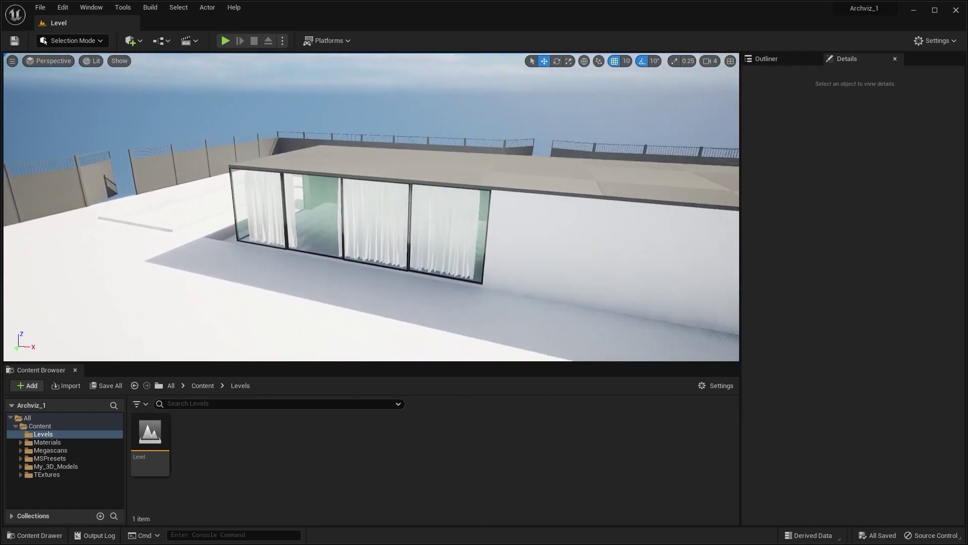
# Locate the stucco material of the white wall beside the kitchen cabinets in the content browser
pyautogui.moveTo(640, 98); pyautogui.dragTo(643, 97, button='right')
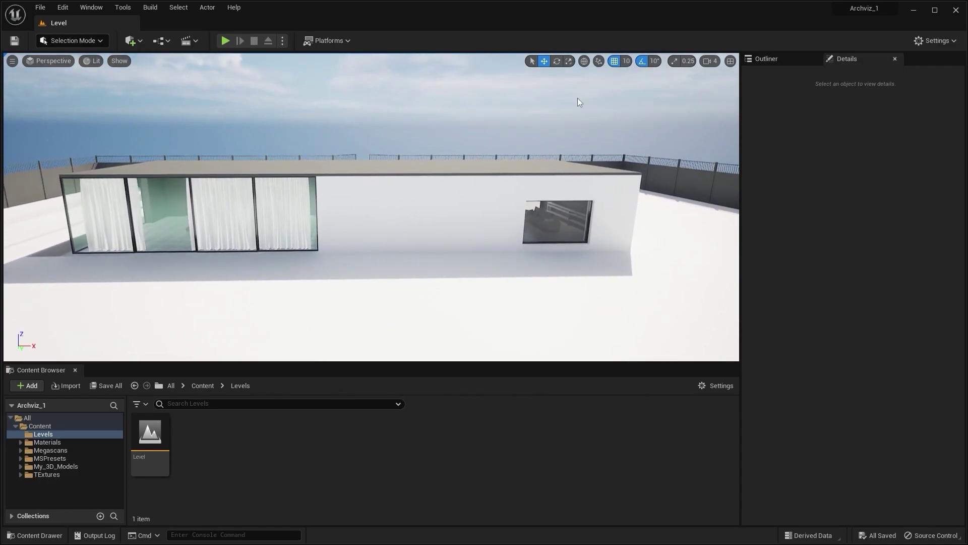
pyautogui.moveTo(568, 132); pyautogui.dragTo(651, 166, button='right')
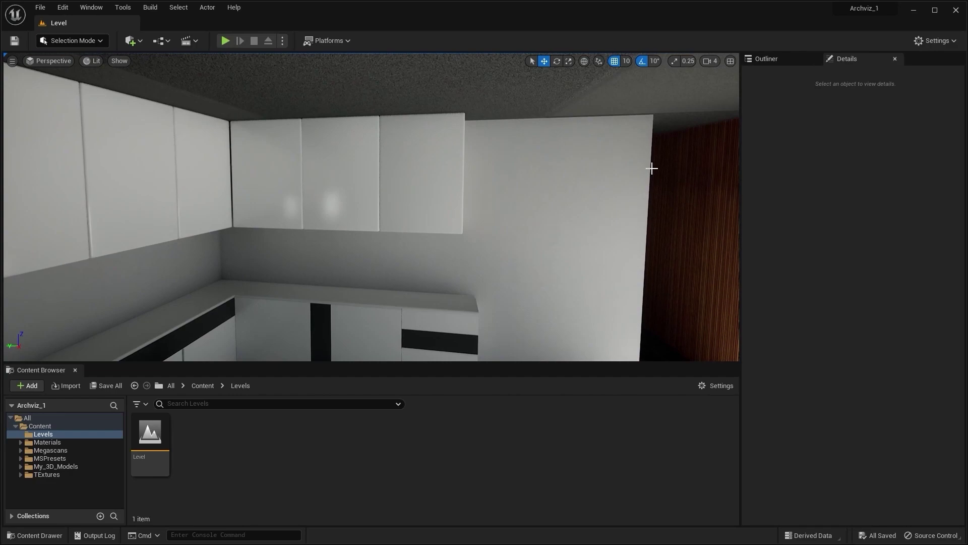
pyautogui.click(573, 189)
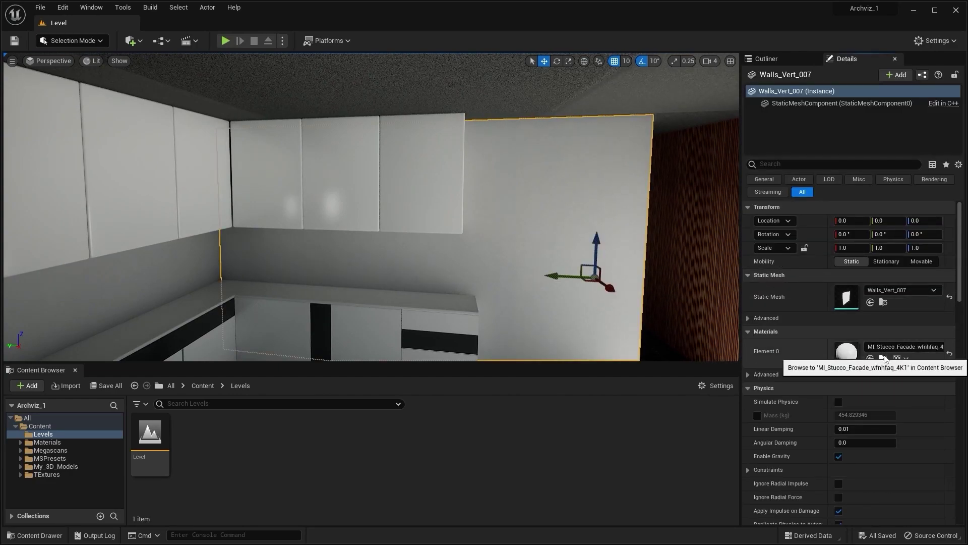
pyautogui.click(883, 359)
# Duplicate MI_Stucco_Facade_wfnhfaq_4K1 and apply the copy to the exterior wall between the curtained glazing and the living room window
pyautogui.moveTo(537, 191); pyautogui.dragTo(508, 191, button='right')
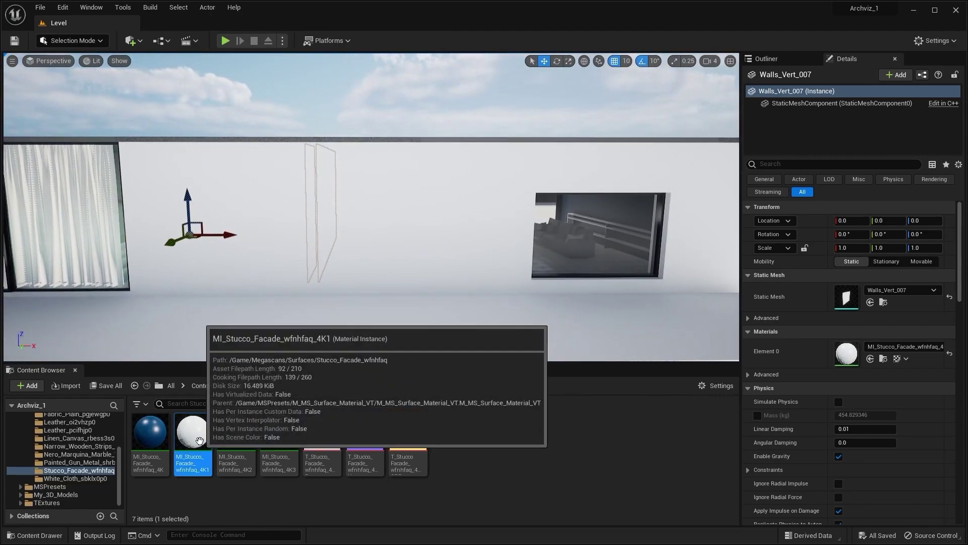
pyautogui.hotkey('ctrl', 'd')
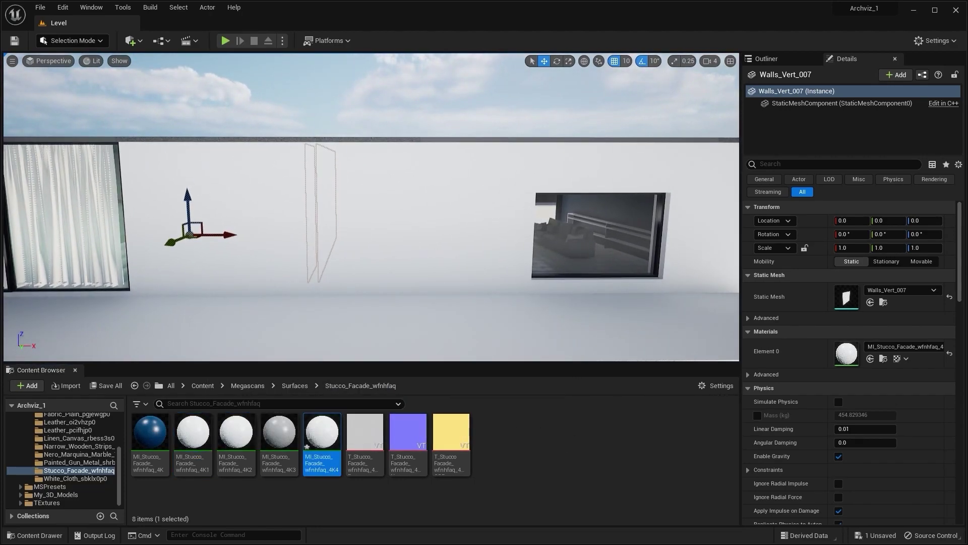
pyautogui.moveTo(428, 288); pyautogui.dragTo(428, 288, button='right')
pyautogui.moveTo(322, 433); pyautogui.dragTo(377, 191)
# Enable Albedo Controls in that exterior wall's material and set contrast to about 6.2 and saturation to 0
pyautogui.click(426, 225)
pyautogui.moveTo(425, 225); pyautogui.dragTo(418, 219, button='right')
pyautogui.doubleClick(837, 356)
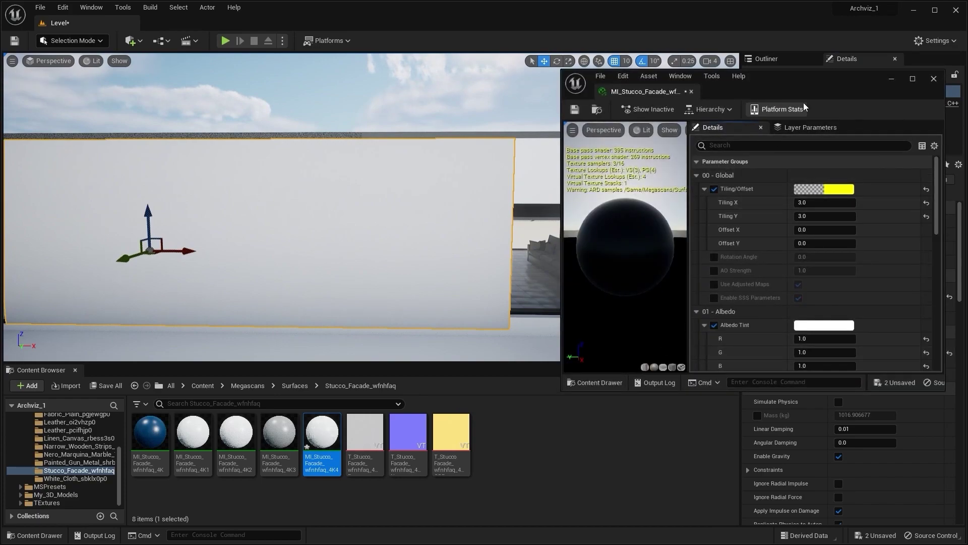
pyautogui.moveTo(499, 223)
pyautogui.mouseDown(button='right')
pyautogui.moveTo(487, 226)
pyautogui.moveTo(494, 223)
pyautogui.mouseUp(button='right')
pyautogui.scroll(-6, 731, 302)
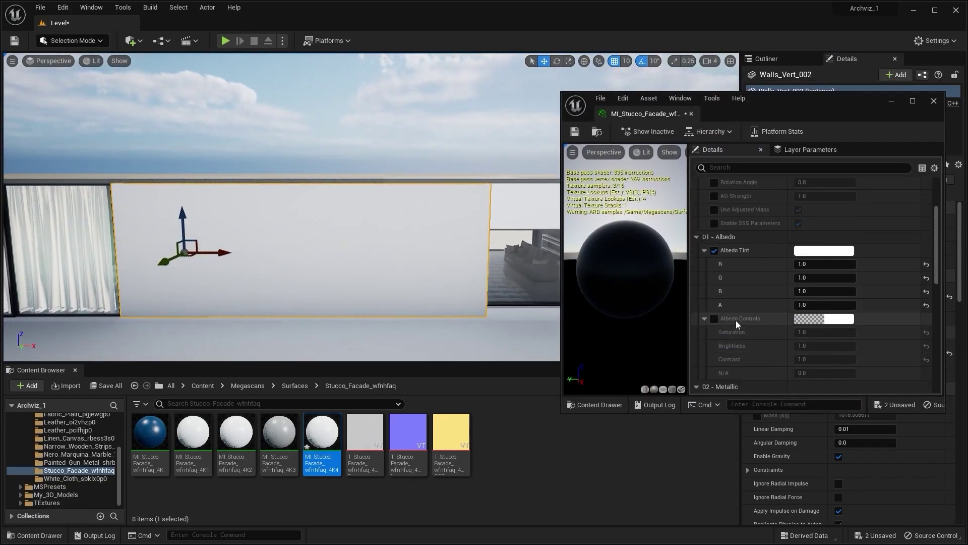
pyautogui.click(714, 253)
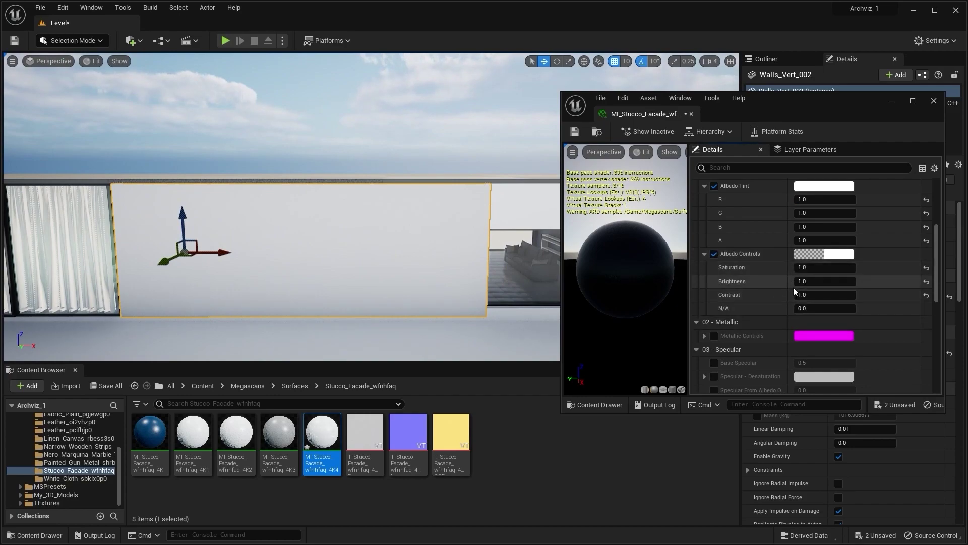
pyautogui.moveTo(793, 291); pyautogui.dragTo(896, 291)
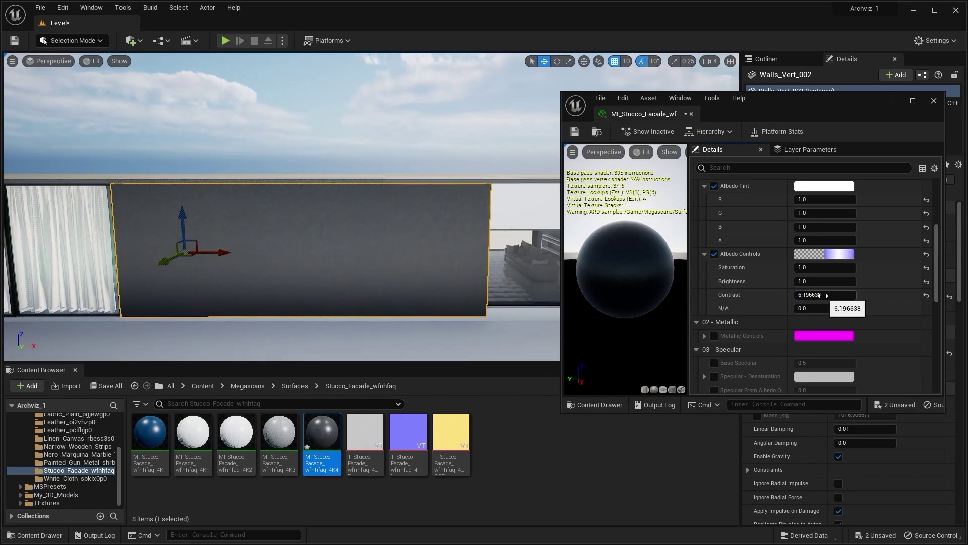
pyautogui.moveTo(428, 274); pyautogui.dragTo(381, 258, button='right')
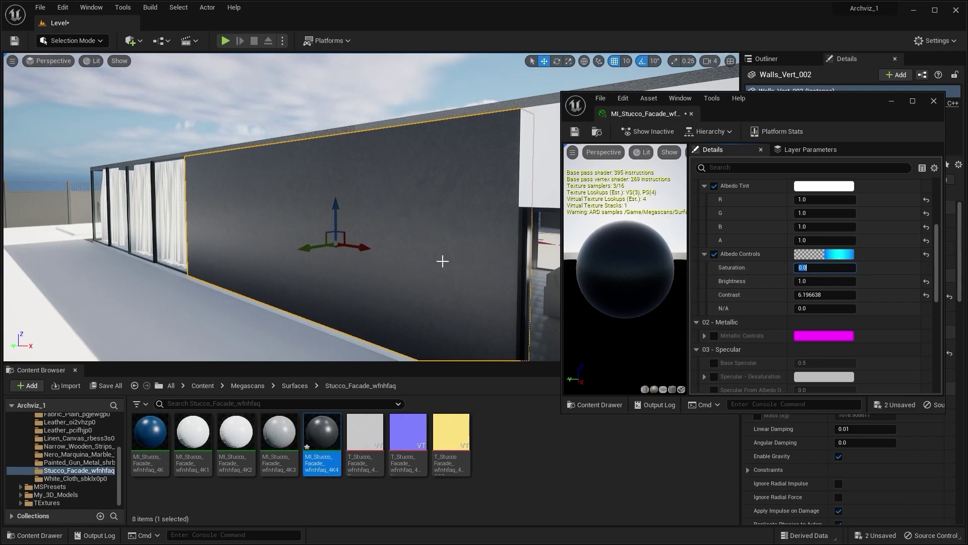
pyautogui.moveTo(443, 261); pyautogui.dragTo(421, 265, button='right')
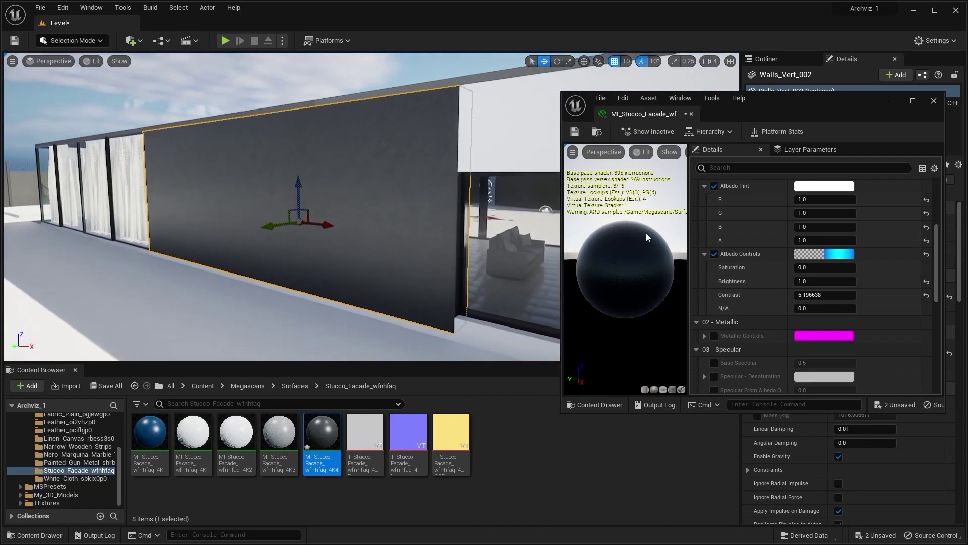
pyautogui.click(933, 100)
pyautogui.click(526, 485)
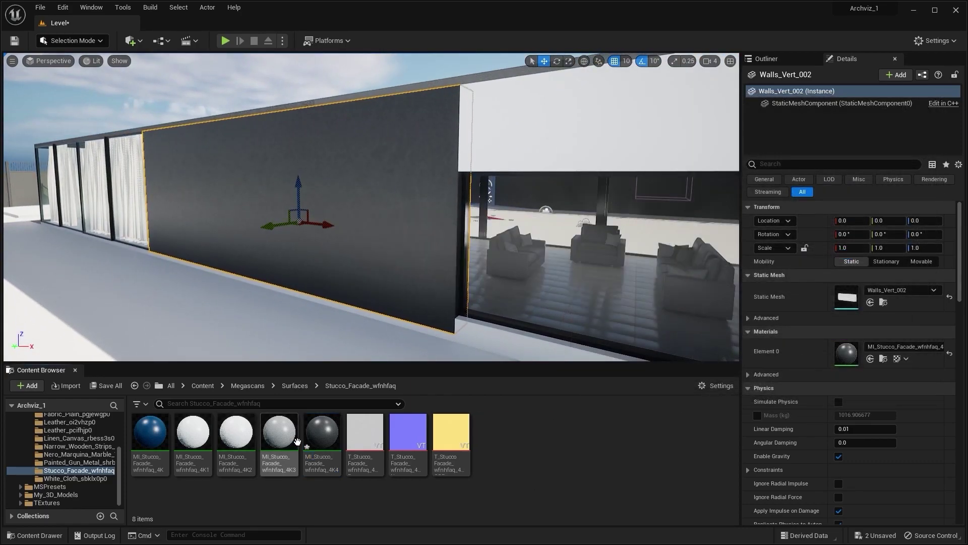
# Duplicate the dark stucco material MI_Stucco_Facade_wfnhfaq_4K4 and apply the copy to the wall above the living room window
pyautogui.click(321, 433)
pyautogui.hotkey('ctrl', 'd')
pyautogui.moveTo(465, 341); pyautogui.dragTo(470, 335, button='right')
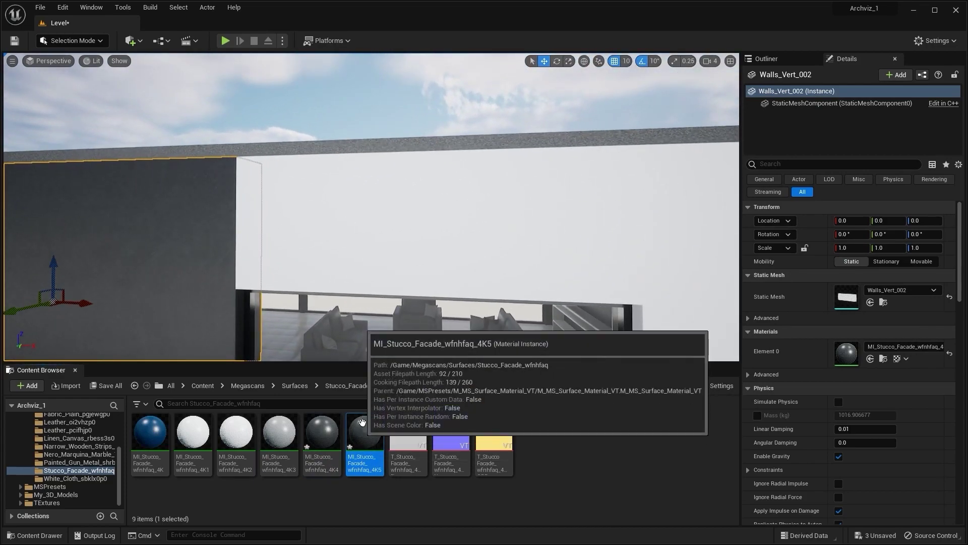
pyautogui.moveTo(384, 458); pyautogui.dragTo(388, 236)
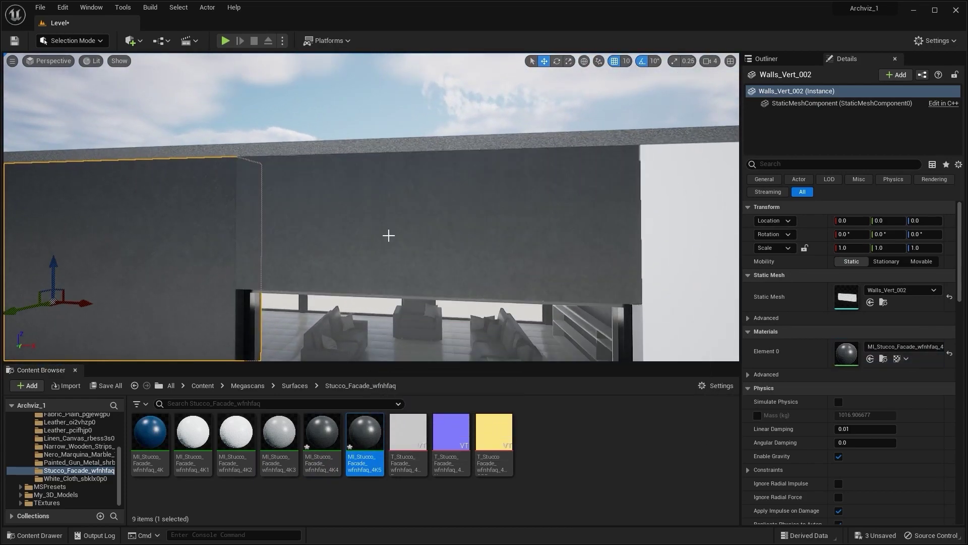
pyautogui.click(403, 98)
# Inspect the seam between the two dark wall sections closely and set the viewport camera speed to 3
pyautogui.moveTo(382, 137)
pyautogui.mouseDown(button='right')
pyautogui.moveTo(414, 149)
pyautogui.moveTo(396, 149)
pyautogui.mouseUp(button='right')
pyautogui.press('a')
pyautogui.press('w')
pyautogui.press('s')
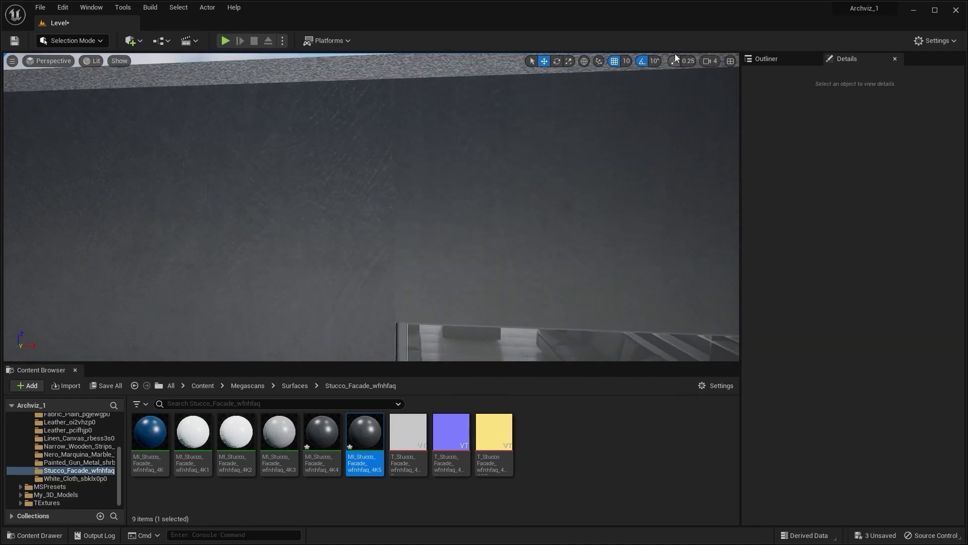
pyautogui.click(707, 61)
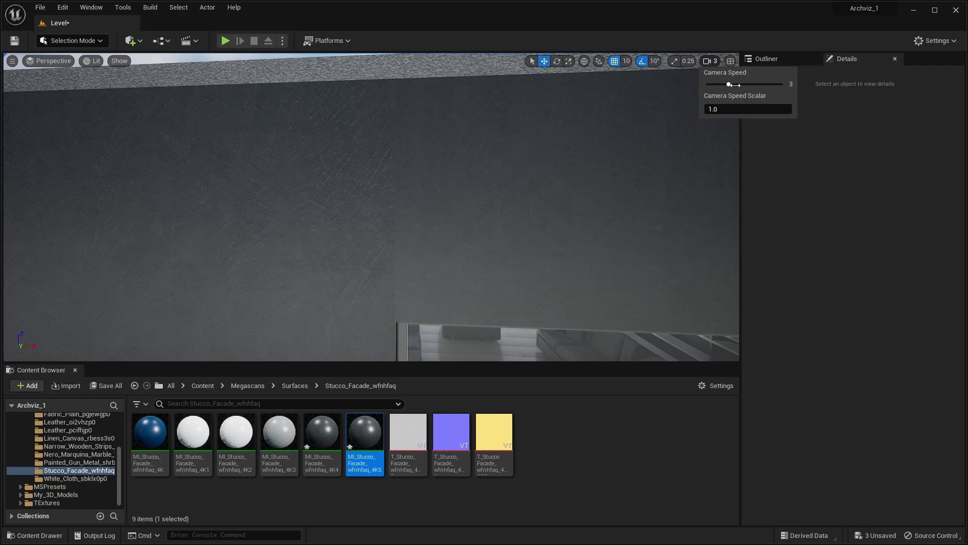
pyautogui.press('s')
pyautogui.moveTo(517, 114); pyautogui.dragTo(517, 113, button='right')
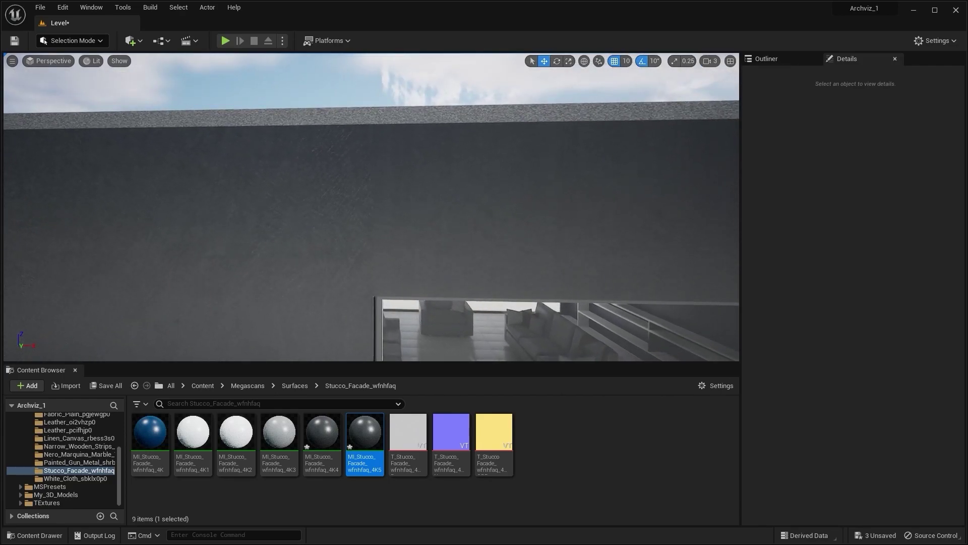
# Set Tiling X and Tiling Y of MI_Stucco_Facade_wfnhfaq_4K5 to 1 and close the material
pyautogui.doubleClick(366, 425)
pyautogui.moveTo(428, 235); pyautogui.dragTo(429, 235, button='right')
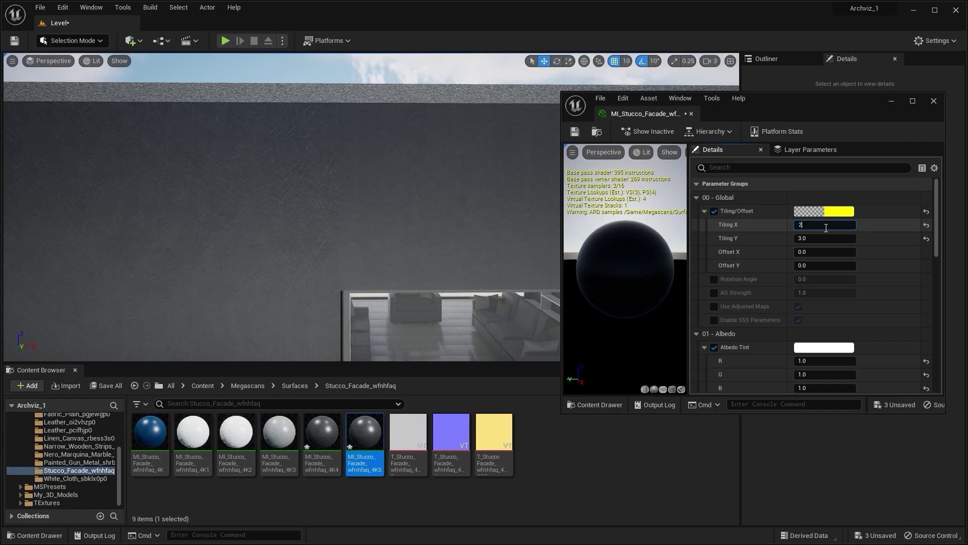
pyautogui.click(810, 241)
pyautogui.write('2')
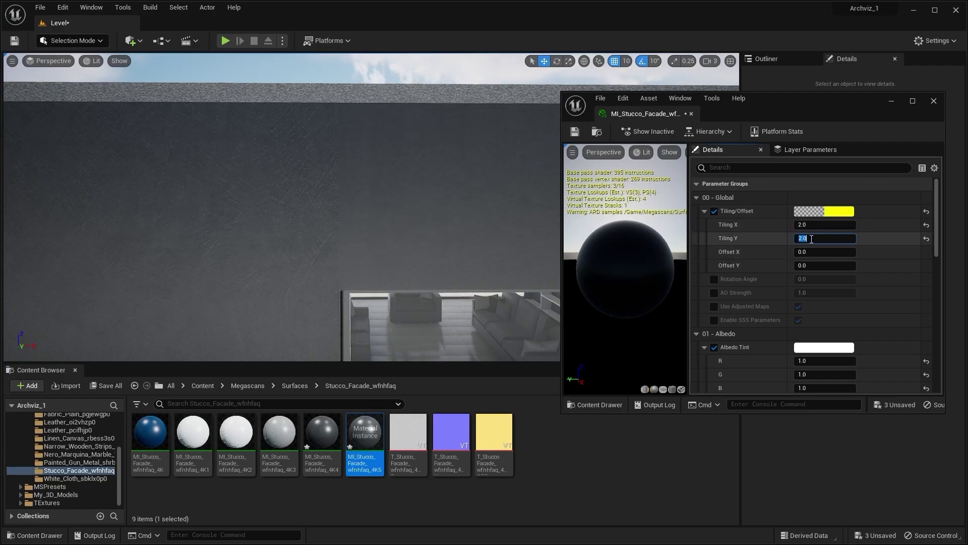
pyautogui.write('1')
pyautogui.click(816, 240)
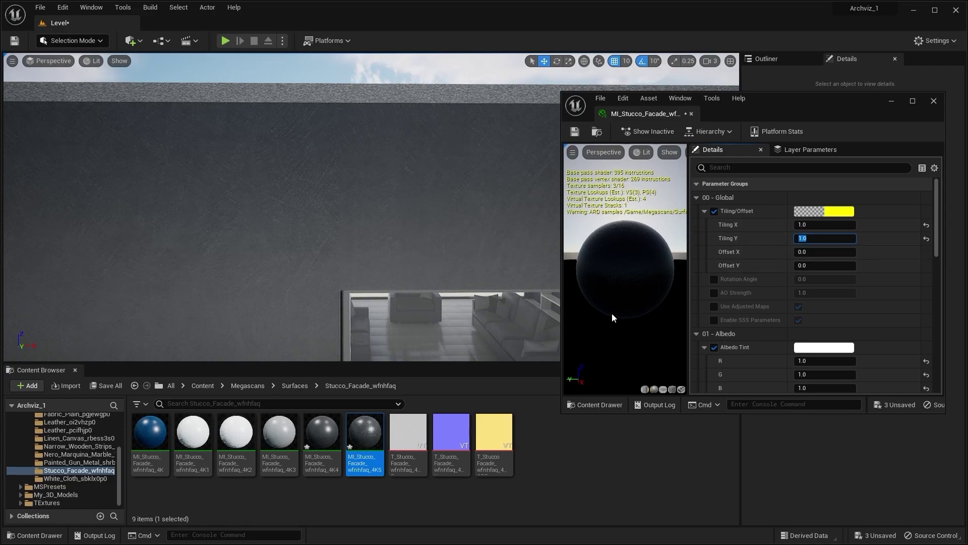
pyautogui.press('s')
pyautogui.moveTo(507, 216); pyautogui.dragTo(476, 216, button='right')
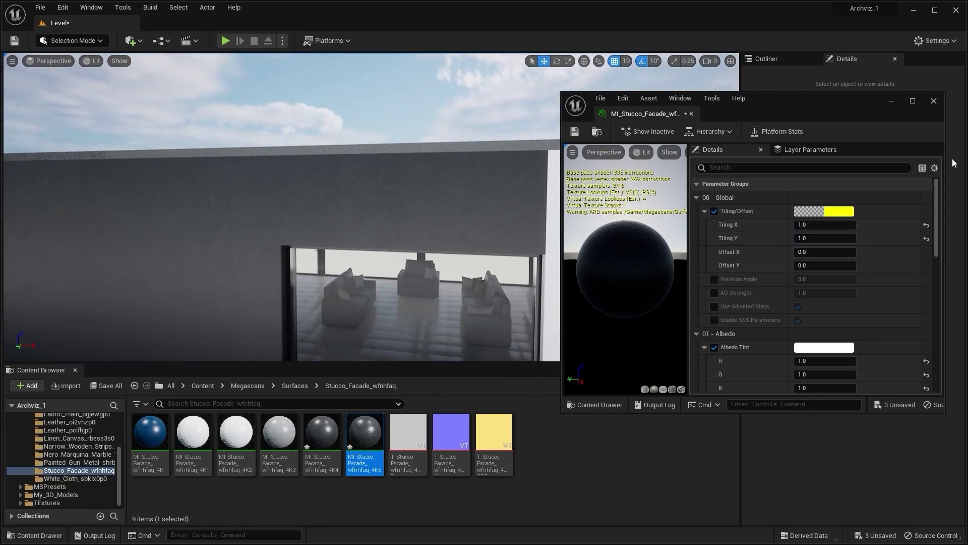
pyautogui.click(934, 101)
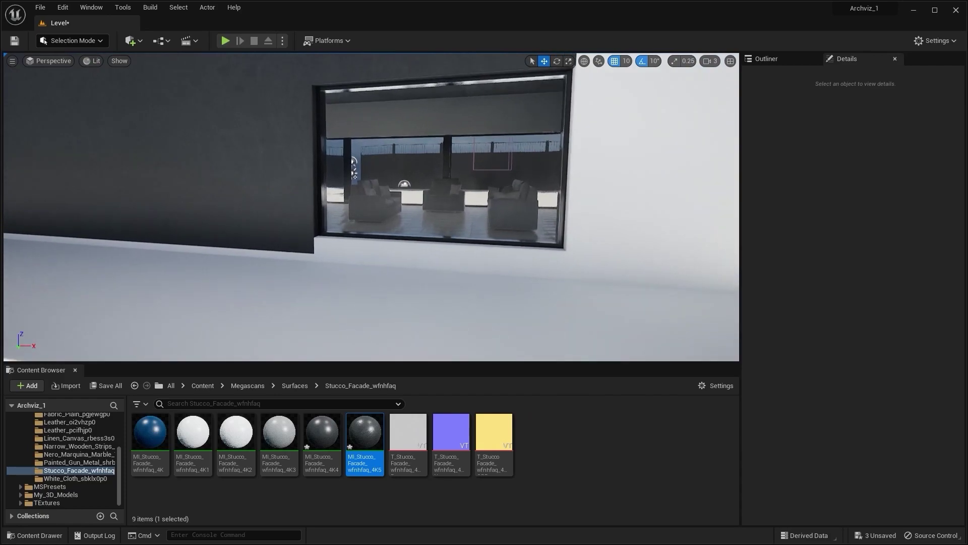
# Duplicate MI_Stucco_Facade_wfnhfaq_4K5, apply the copy to the wall below the window, and check the texture up close
pyautogui.hotkey('ctrl', 'd')
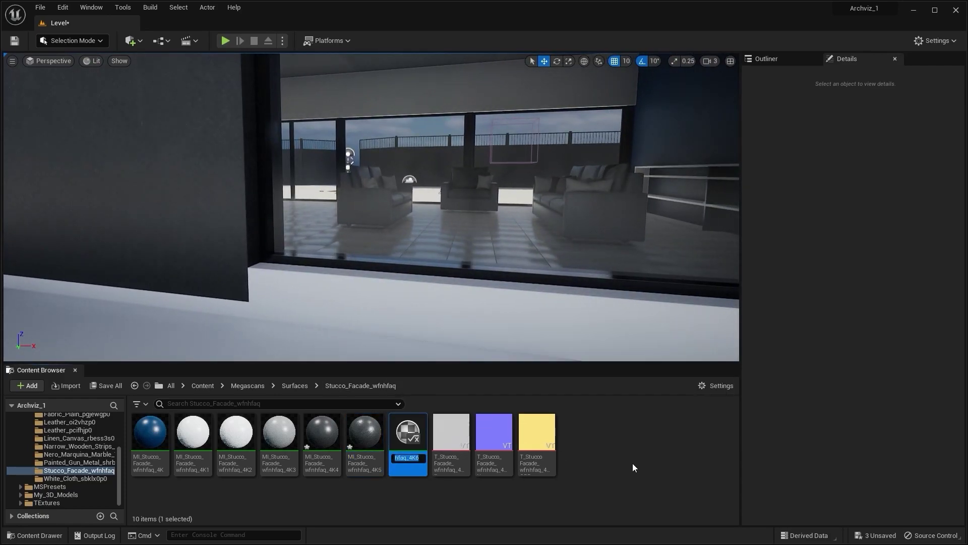
pyautogui.moveTo(408, 432); pyautogui.dragTo(356, 277)
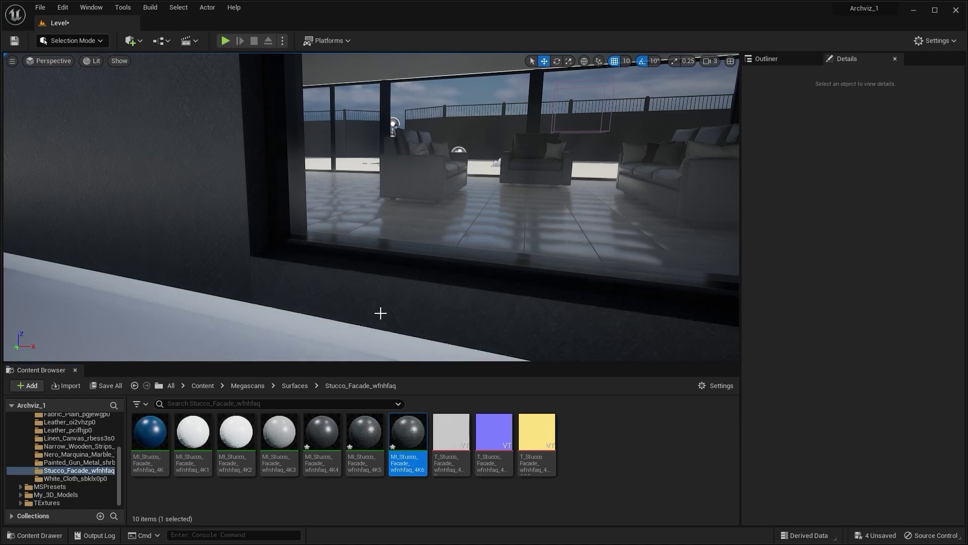
pyautogui.moveTo(381, 313)
pyautogui.mouseDown(button='right')
pyautogui.moveTo(391, 321)
pyautogui.moveTo(378, 314)
pyautogui.mouseUp(button='right')
pyautogui.moveTo(319, 316); pyautogui.dragTo(312, 317, button='right')
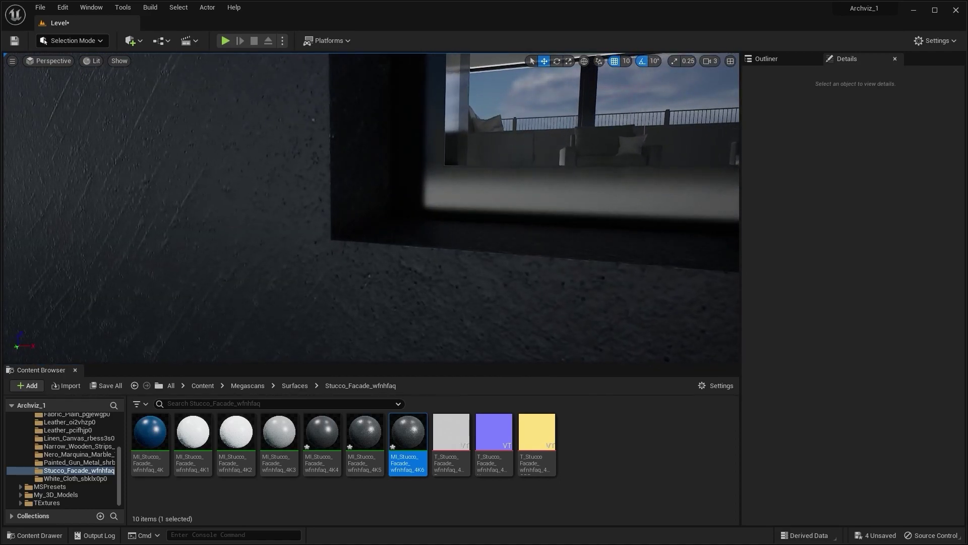
pyautogui.moveTo(402, 287)
pyautogui.mouseDown(button='right')
pyautogui.moveTo(430, 298)
pyautogui.moveTo(407, 293)
pyautogui.mouseUp(button='right')
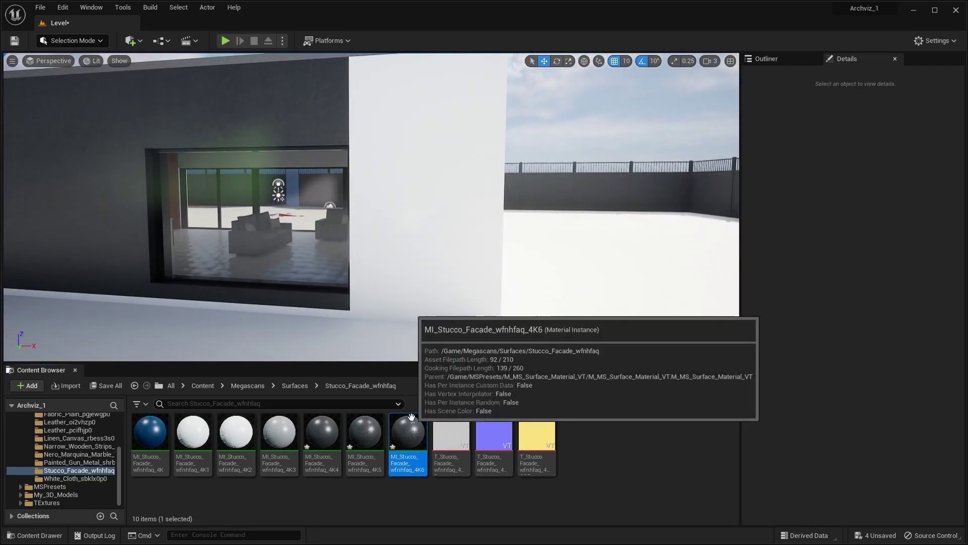
# Duplicate MI_Stucco_Facade_wfnhfaq_4K6 and apply the copy to the white wall section between the window and the house corner
pyautogui.click(414, 429)
pyautogui.hotkey('ctrl', 'd')
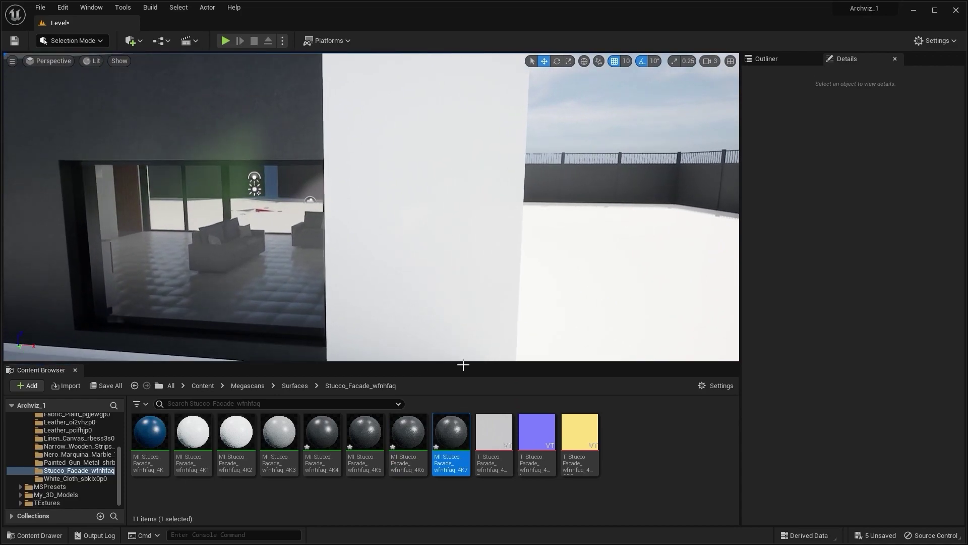
pyautogui.moveTo(451, 439); pyautogui.dragTo(436, 211)
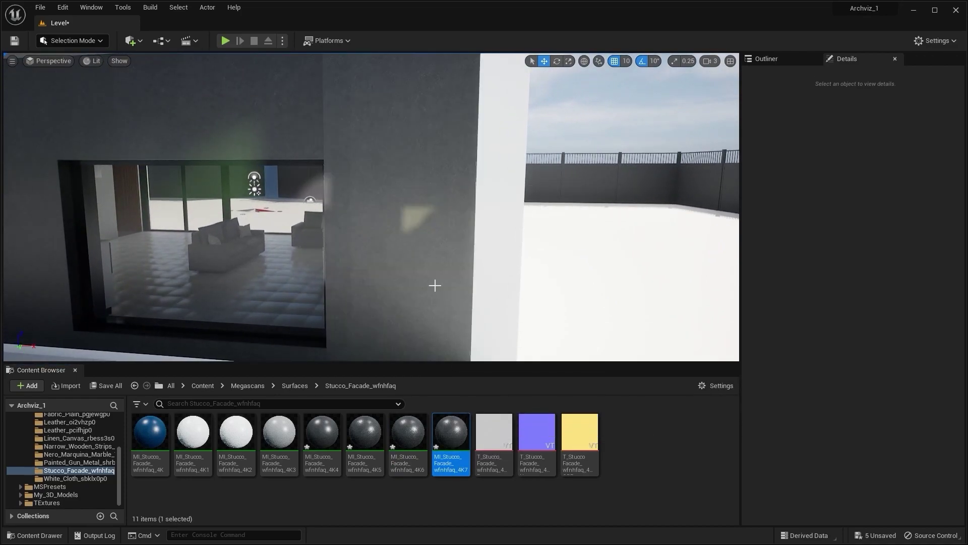
# Open MI_Stucco_Facade_wfnhfaq_4K7, set its Tiling X and Tiling Y to 1.5, and check the wall texture
pyautogui.doubleClick(451, 434)
pyautogui.moveTo(353, 227); pyautogui.dragTo(354, 195, button='right')
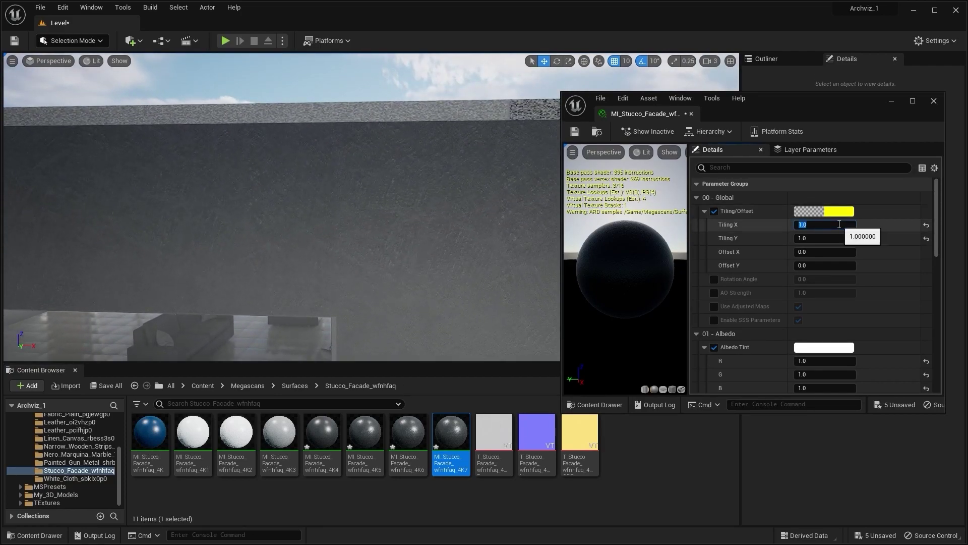
pyautogui.press('Tab')
pyautogui.press('Tab')
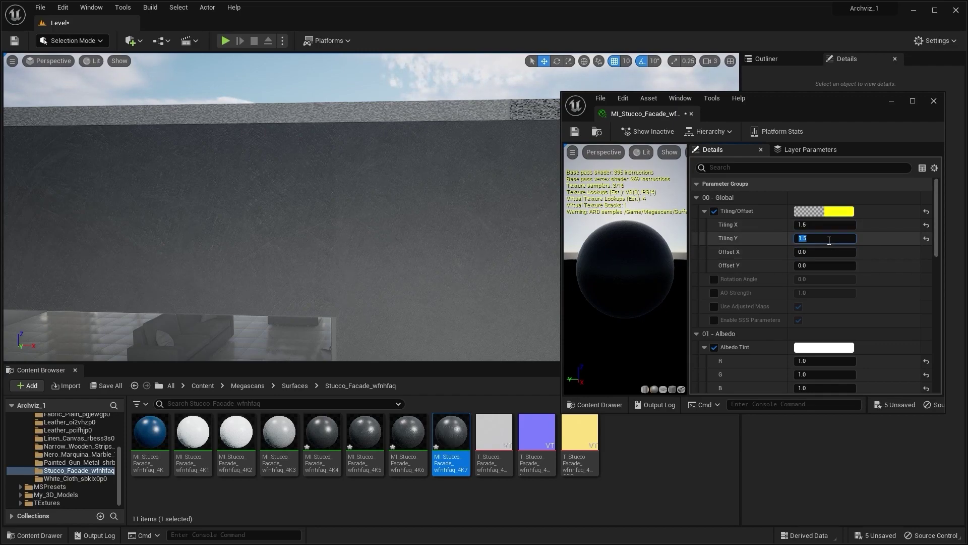
pyautogui.press('w')
pyautogui.moveTo(440, 220); pyautogui.dragTo(438, 224, button='right')
pyautogui.press('s')
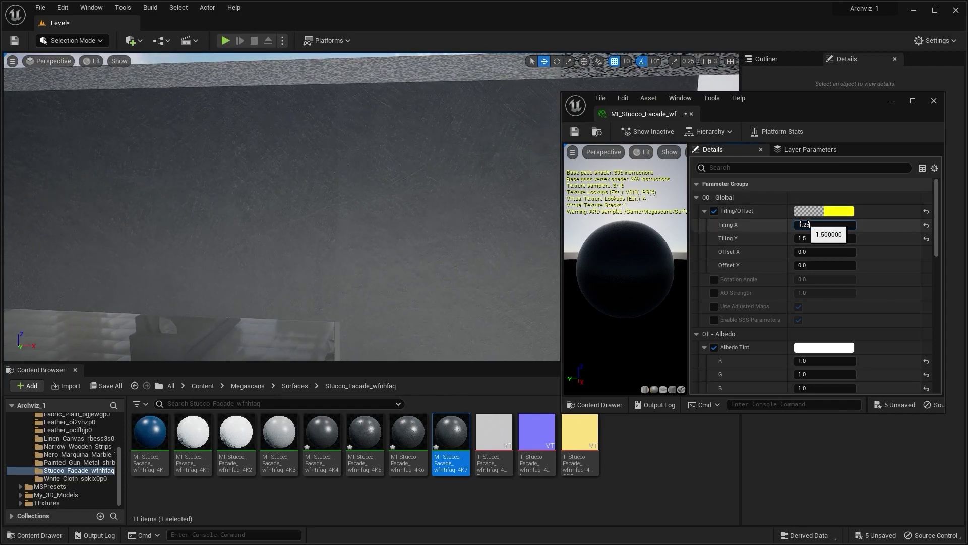
# Set Tiling X and Tiling Y of MI_Stucco_Facade_wfnhfaq_4K7 to 1.25, check the wall, and close the material
pyautogui.click(827, 240)
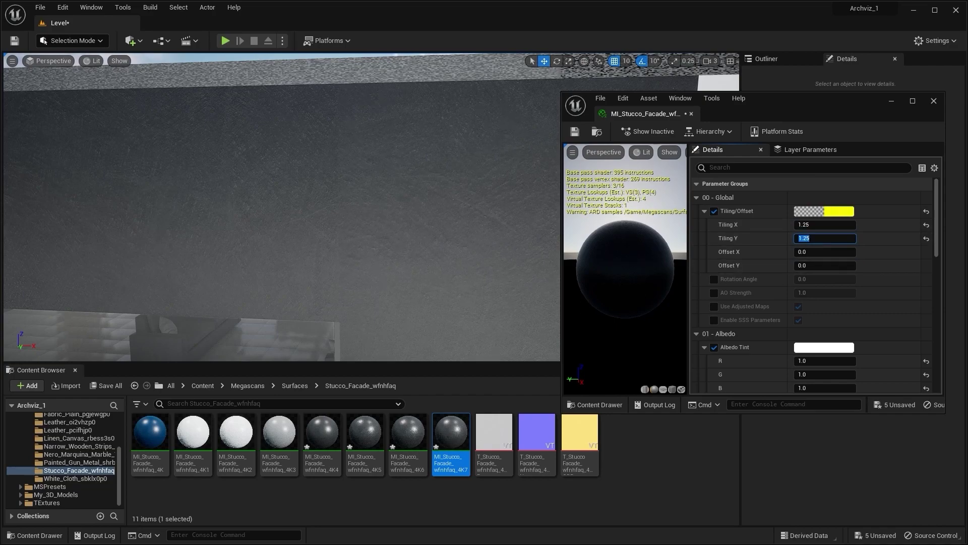
pyautogui.press('w')
pyautogui.moveTo(353, 211)
pyautogui.mouseDown(button='right')
pyautogui.moveTo(325, 212)
pyautogui.moveTo(330, 235)
pyautogui.moveTo(333, 217)
pyautogui.moveTo(338, 235)
pyautogui.moveTo(343, 222)
pyautogui.moveTo(366, 216)
pyautogui.mouseUp(button='right')
pyautogui.press('s')
pyautogui.press('s')
pyautogui.press('d')
pyautogui.click(933, 101)
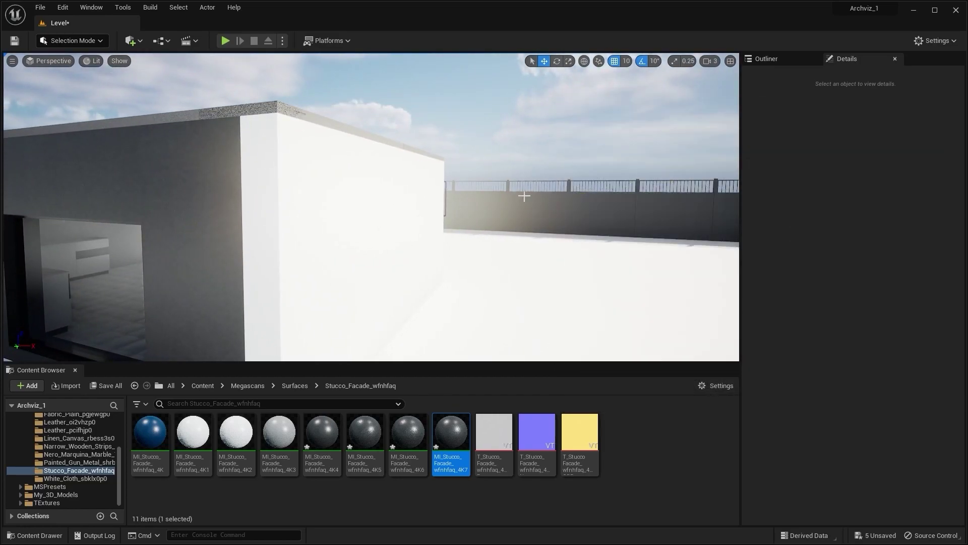
# Duplicate MI_Stucco_Facade_wfnhfaq_4K7 and apply the copy to the white side wall around the house corner
pyautogui.moveTo(522, 197); pyautogui.dragTo(514, 205, button='right')
pyautogui.press('d')
pyautogui.click(455, 434)
pyautogui.hotkey('ctrl', 'd')
pyautogui.press('Return')
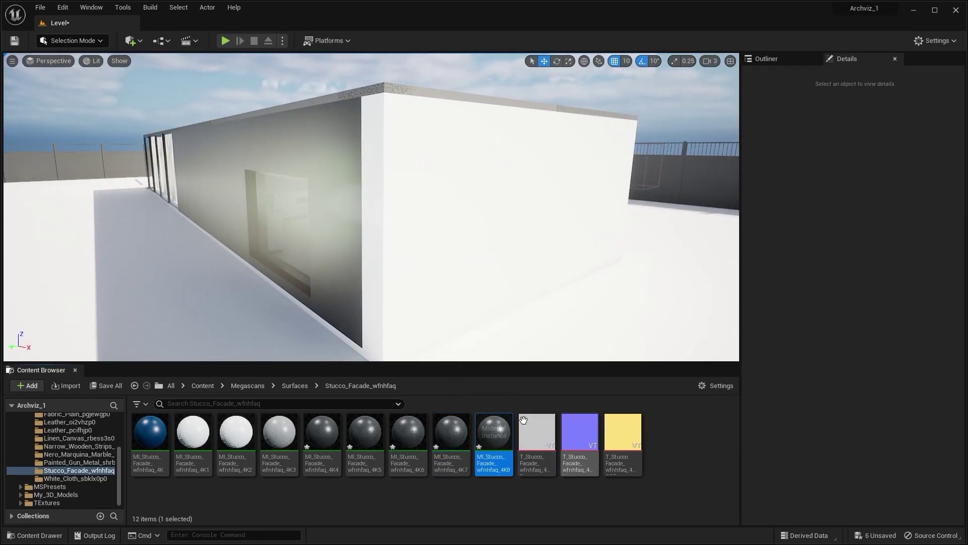
pyautogui.moveTo(494, 432); pyautogui.dragTo(470, 194)
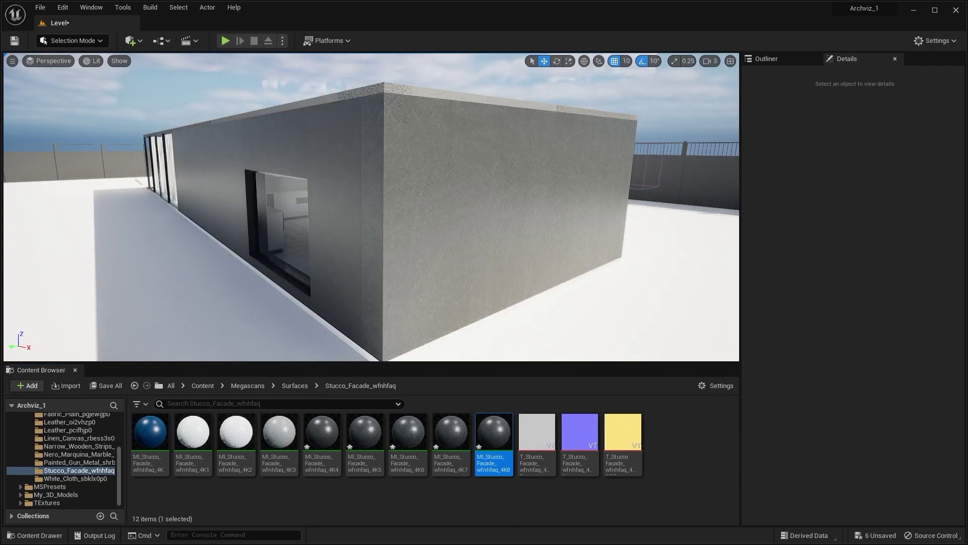
# Open MI_Stucco_Facade_wfnhfaq_4K8, set its Tiling X and Tiling Y to 2, and check the wall texture up close
pyautogui.moveTo(469, 193); pyautogui.dragTo(444, 201, button='right')
pyautogui.doubleClick(498, 430)
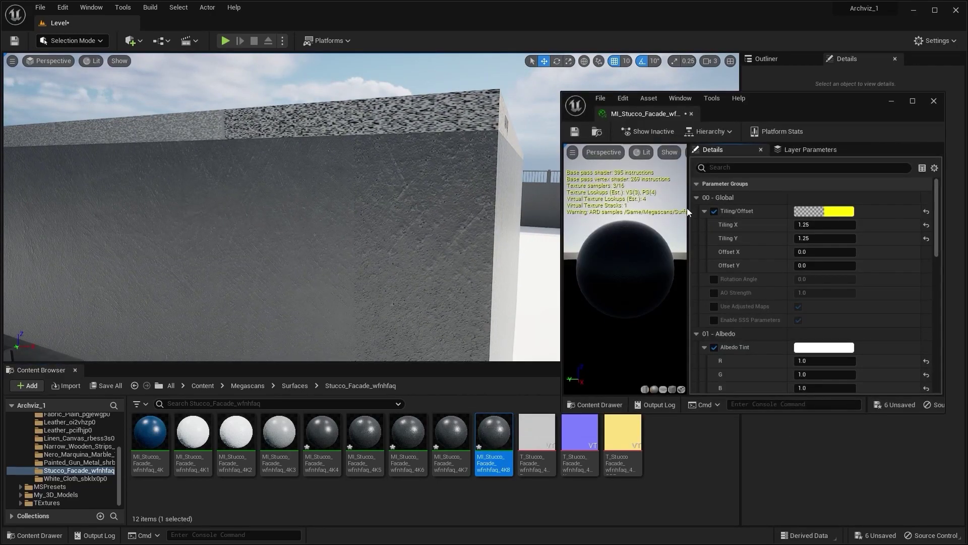
pyautogui.write('2')
pyautogui.click(822, 240)
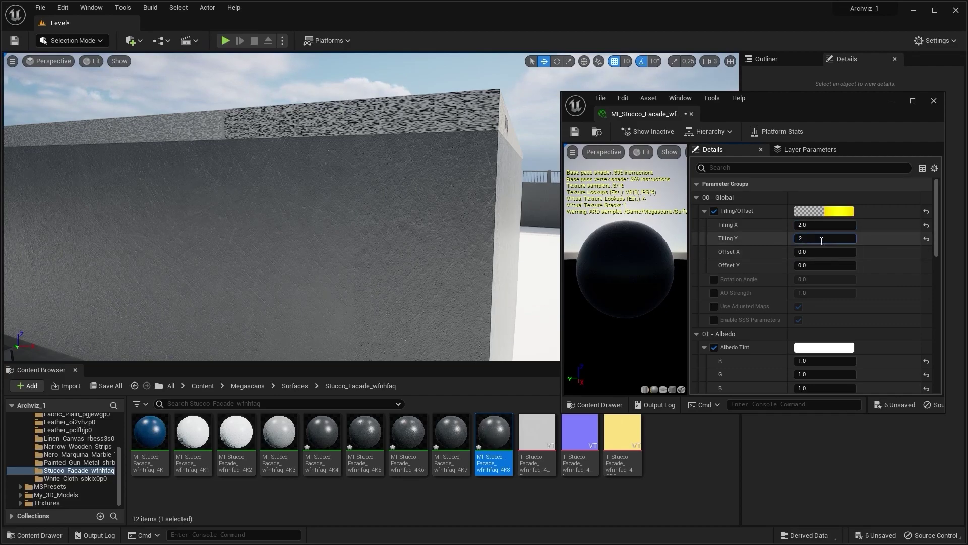
pyautogui.press('w')
pyautogui.moveTo(428, 242); pyautogui.dragTo(423, 249, button='right')
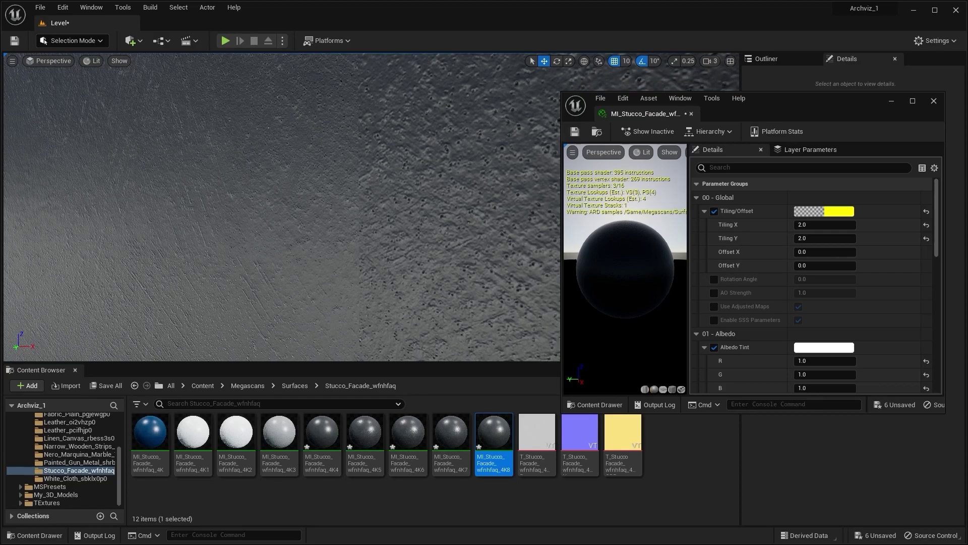
pyautogui.press('s')
pyautogui.moveTo(424, 250); pyautogui.dragTo(423, 249, button='right')
pyautogui.press('w')
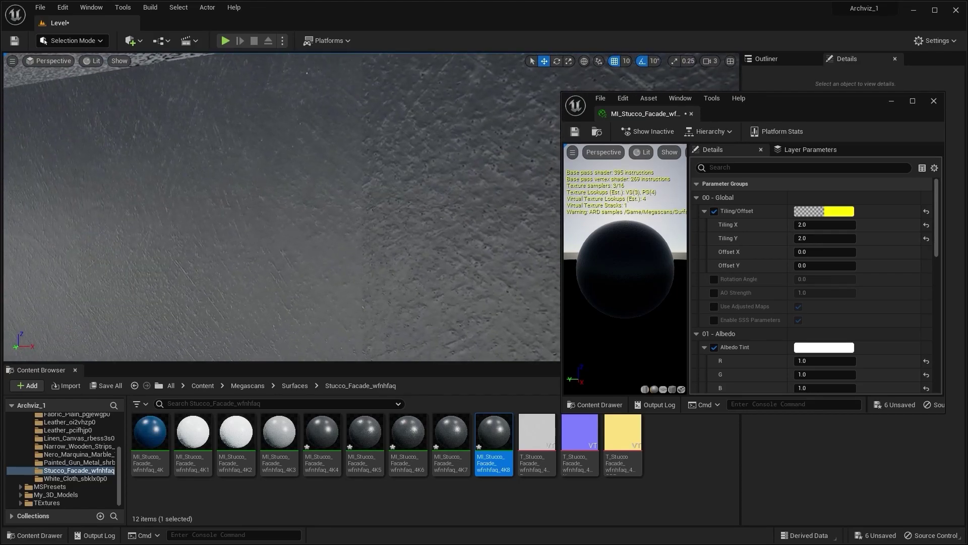
# Try Tiling X and Tiling Y values of 3 and 5 on MI_Stucco_Facade_wfnhfaq_4K8
pyautogui.write('3')
pyautogui.click(825, 236)
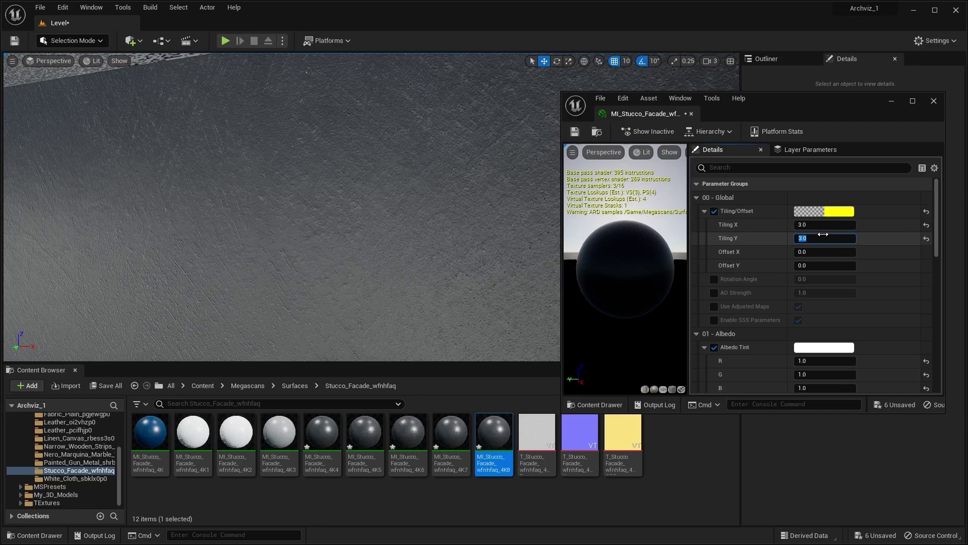
pyautogui.press('Return')
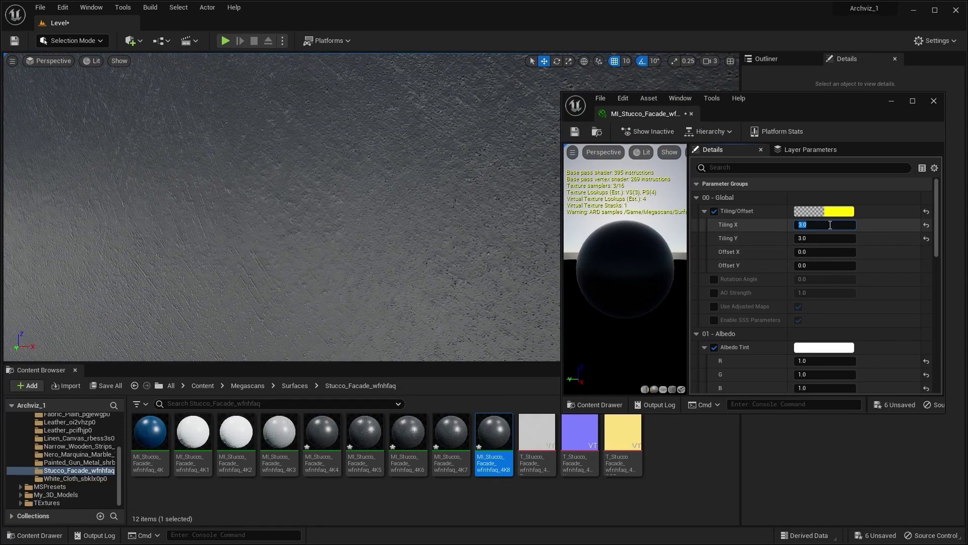
pyautogui.click(825, 240)
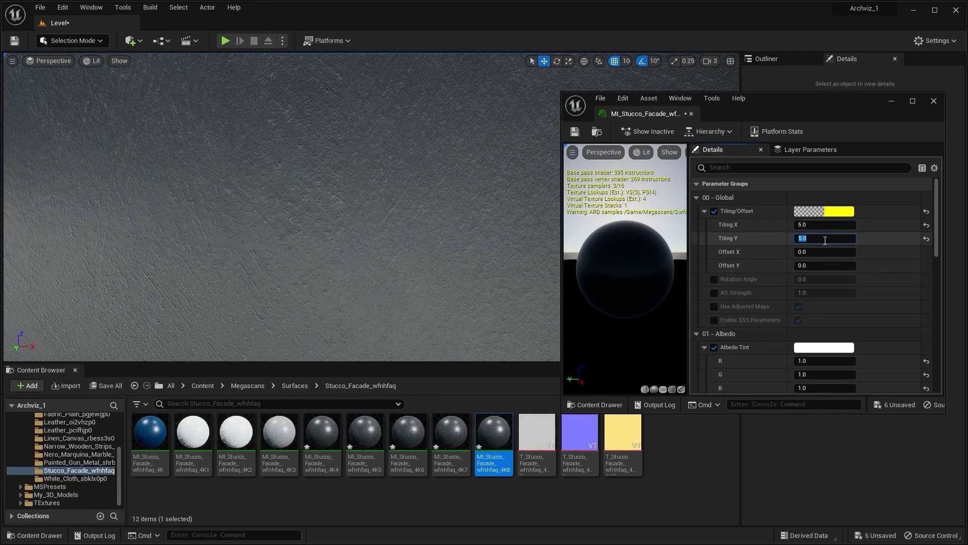
pyautogui.press('Return')
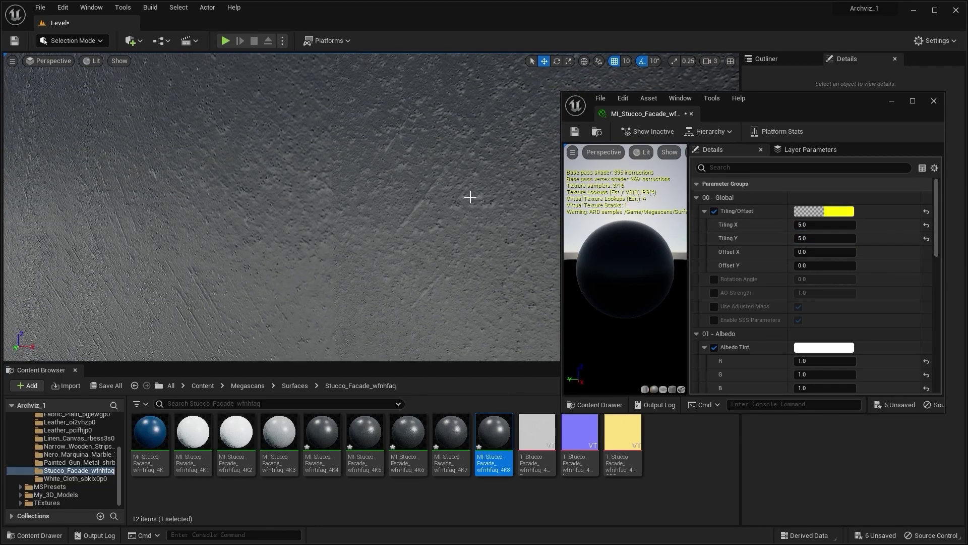
# Set Tiling X and Tiling Y of MI_Stucco_Facade_wfnhfaq_4K8 to 4 and check the wall texture
pyautogui.click(817, 225)
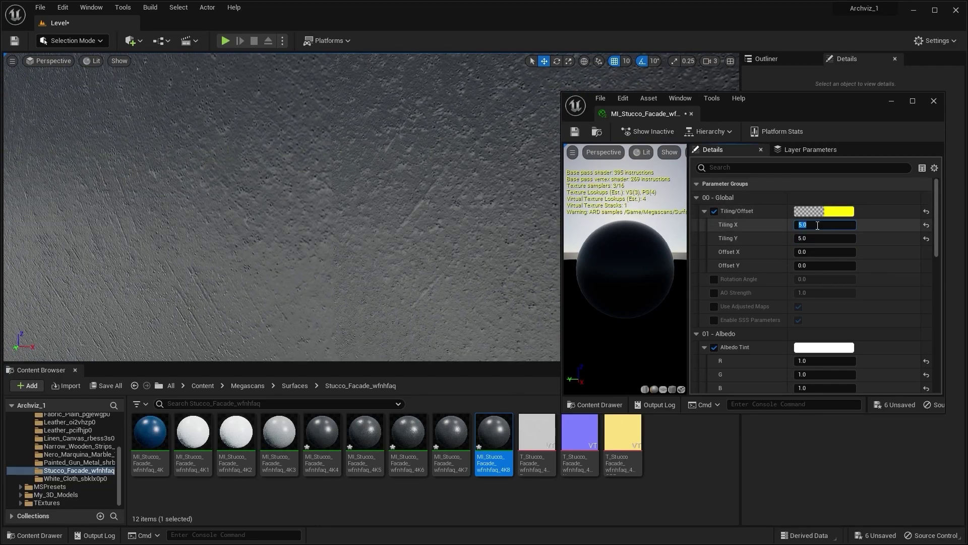
pyautogui.write('4')
pyautogui.click(815, 237)
pyautogui.write('4')
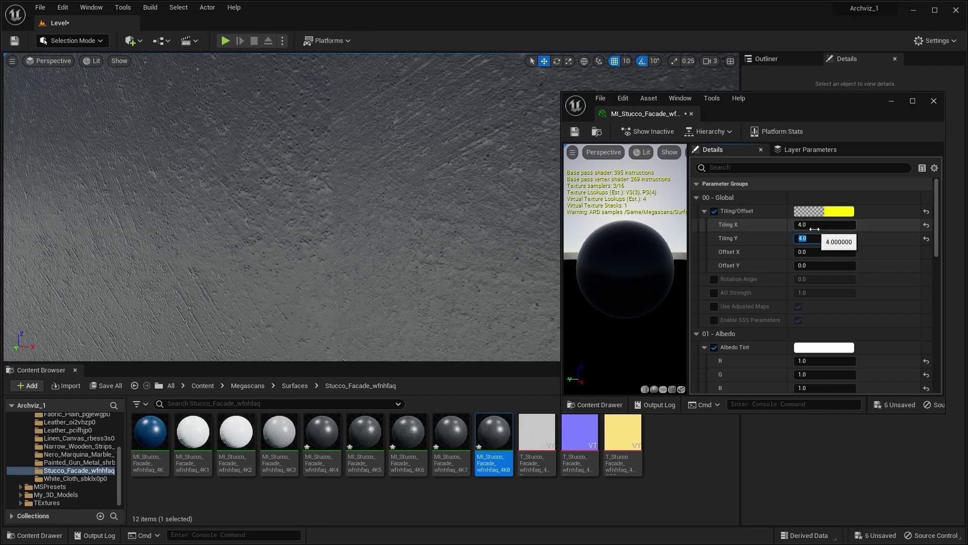
pyautogui.press('s')
pyautogui.moveTo(406, 223); pyautogui.dragTo(393, 232, button='right')
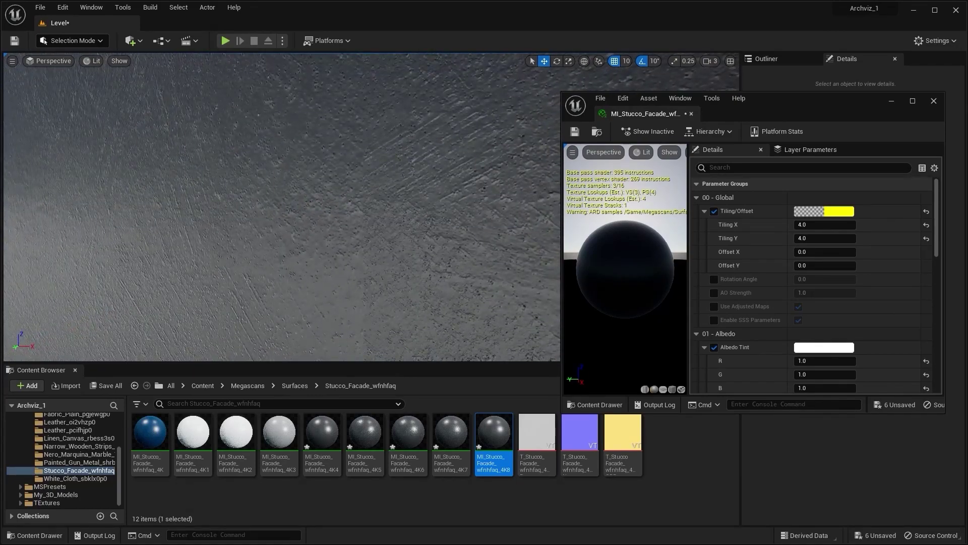
# Set Tiling X and Tiling Y of MI_Stucco_Facade_wfnhfaq_4K8 to 4.5 and check the wall texture
pyautogui.click(808, 224)
pyautogui.write('4.5')
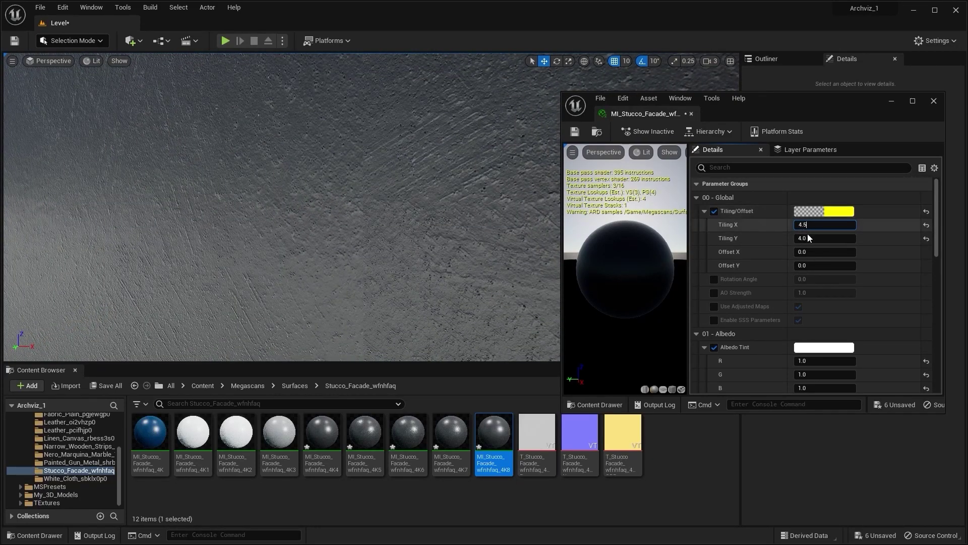
pyautogui.click(807, 238)
pyautogui.write('4.5')
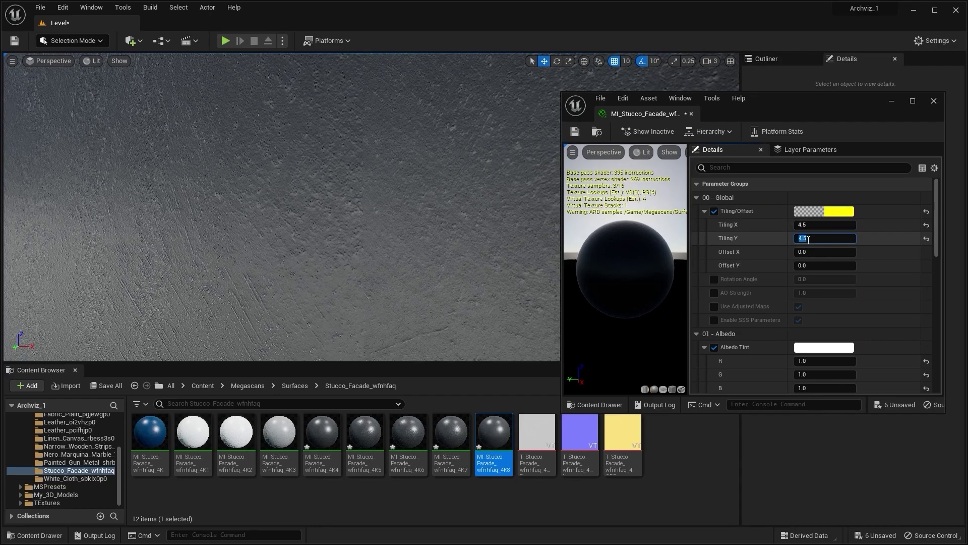
pyautogui.press('Return')
pyautogui.moveTo(432, 235)
pyautogui.mouseDown(button='right')
pyautogui.moveTo(535, 247)
pyautogui.moveTo(444, 227)
pyautogui.mouseUp(button='right')
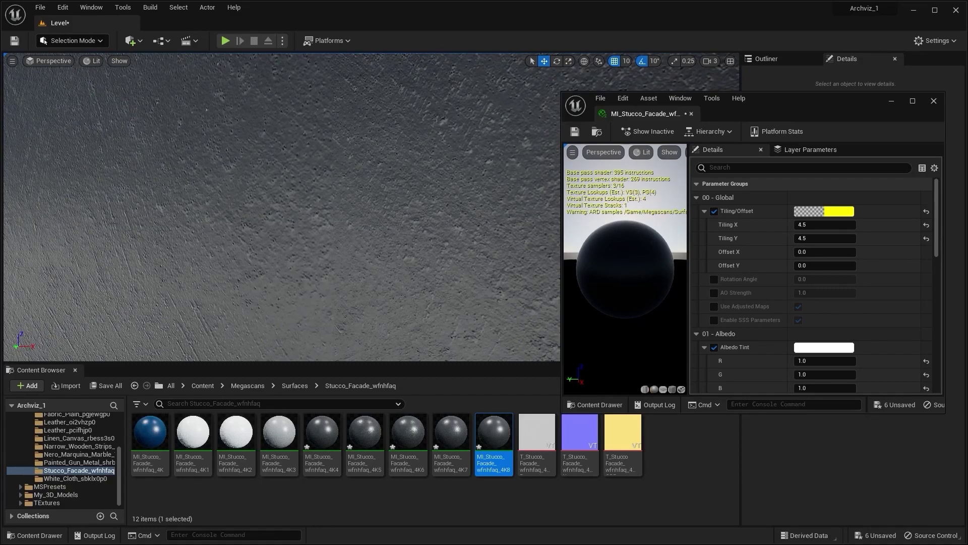
pyautogui.press('s')
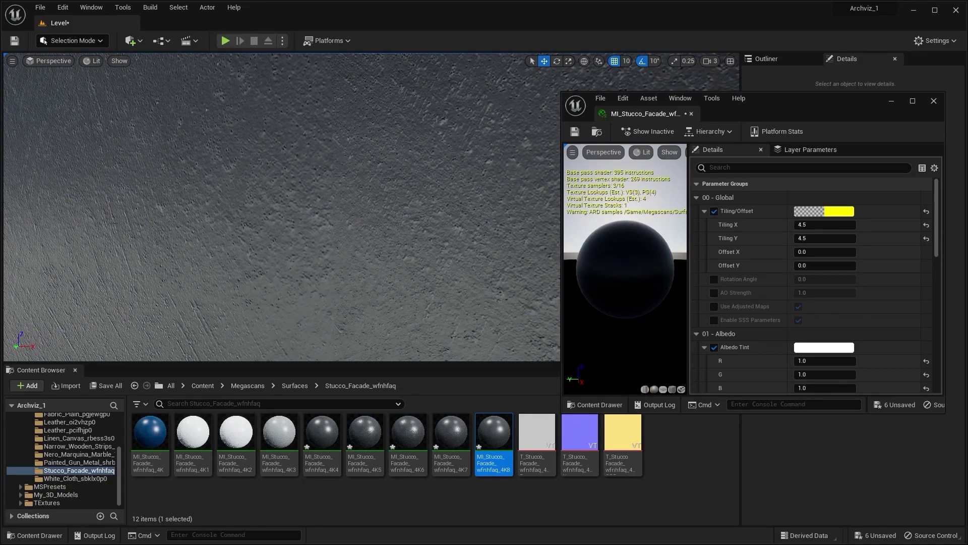
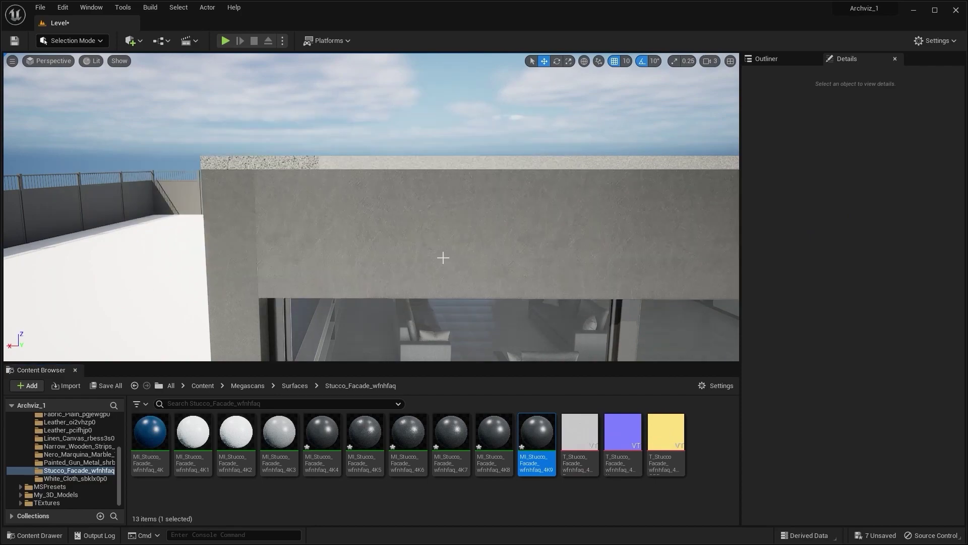
# Open MI_Stucco_Facade_wfnhfaq_4K9, examine the texture match on the wall above the glass doors up close, and close the material
pyautogui.doubleClick(536, 433)
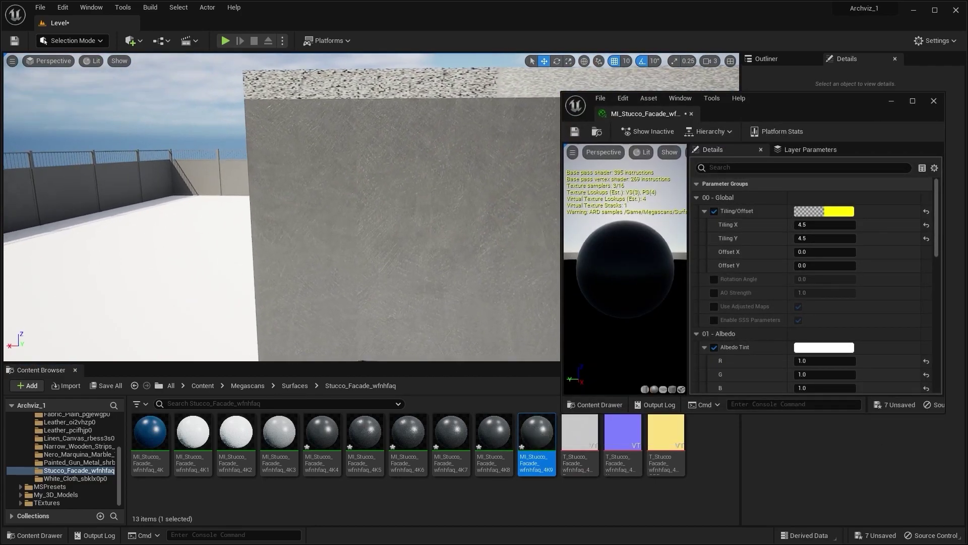
pyautogui.moveTo(315, 200); pyautogui.dragTo(287, 185, button='right')
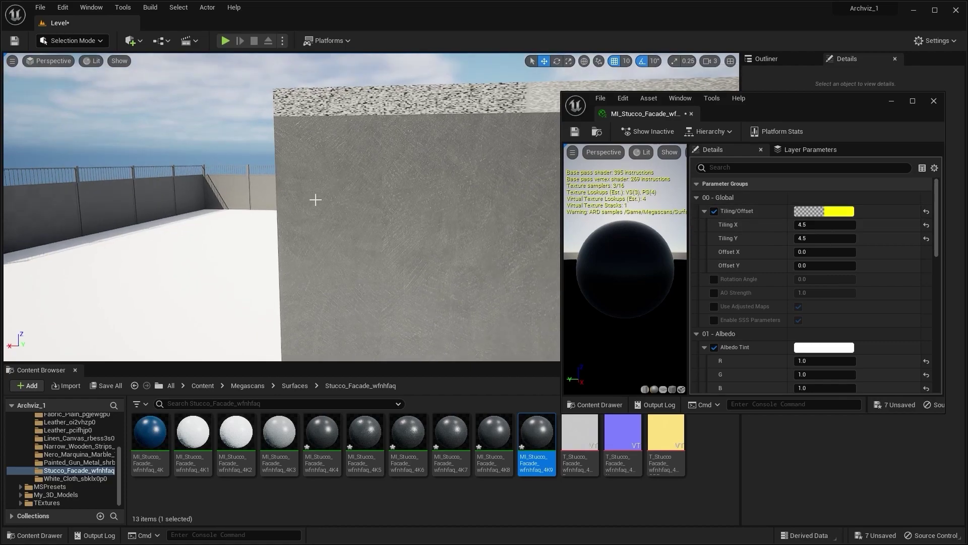
pyautogui.moveTo(466, 203)
pyautogui.mouseDown(button='right')
pyautogui.moveTo(543, 203)
pyautogui.moveTo(558, 194)
pyautogui.moveTo(464, 201)
pyautogui.mouseUp(button='right')
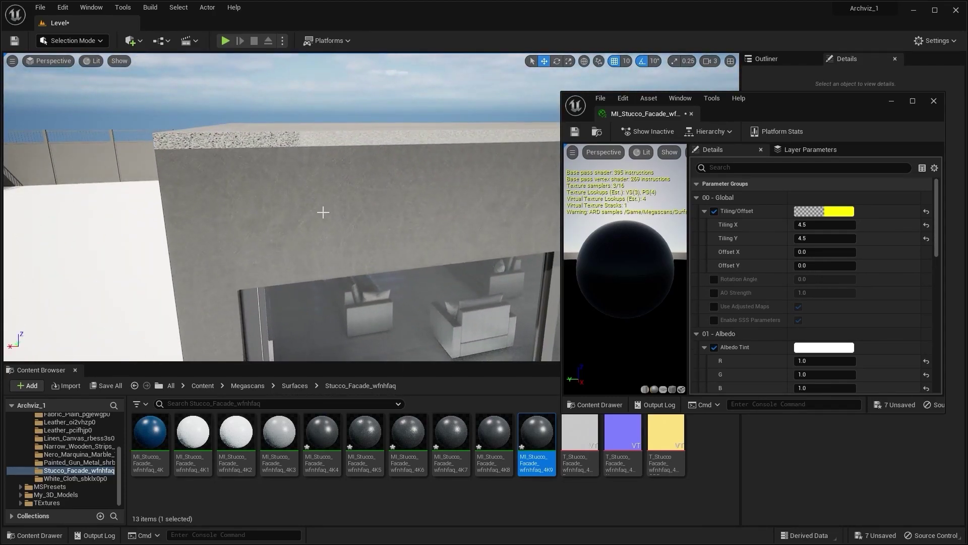
pyautogui.click(393, 206)
pyautogui.moveTo(394, 205); pyautogui.dragTo(364, 190, button='right')
pyautogui.moveTo(439, 197)
pyautogui.mouseDown(button='right')
pyautogui.moveTo(448, 183)
pyautogui.moveTo(427, 189)
pyautogui.moveTo(455, 189)
pyautogui.mouseUp(button='right')
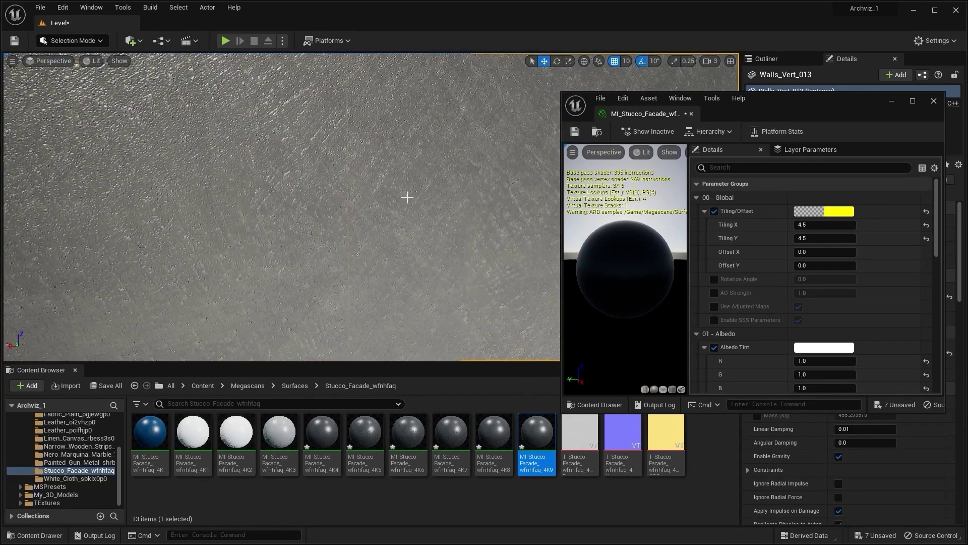
pyautogui.moveTo(437, 108)
pyautogui.mouseDown(button='right')
pyautogui.moveTo(430, 107)
pyautogui.moveTo(474, 109)
pyautogui.moveTo(438, 108)
pyautogui.mouseUp(button='right')
pyautogui.click(438, 108)
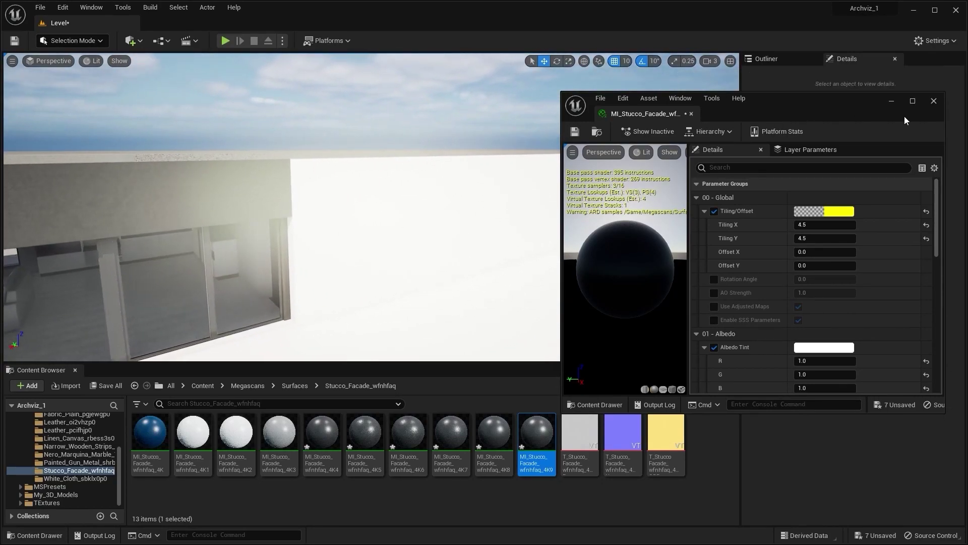
pyautogui.click(934, 101)
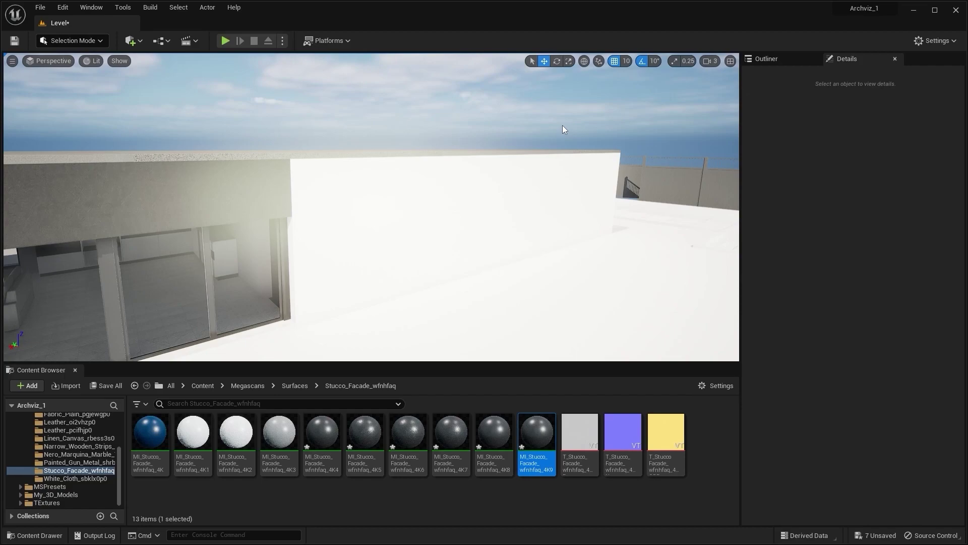
# Duplicate MI_Stucco_Facade_wfnhfaq_4K9 and apply the copy to the white wall section beside the glass doors
pyautogui.hotkey('ctrl', 'd')
pyautogui.moveTo(510, 255); pyautogui.dragTo(511, 255, button='right')
pyautogui.press('w')
pyautogui.moveTo(586, 437); pyautogui.dragTo(510, 248)
pyautogui.moveTo(510, 248); pyautogui.dragTo(510, 248, button='right')
pyautogui.press('w')
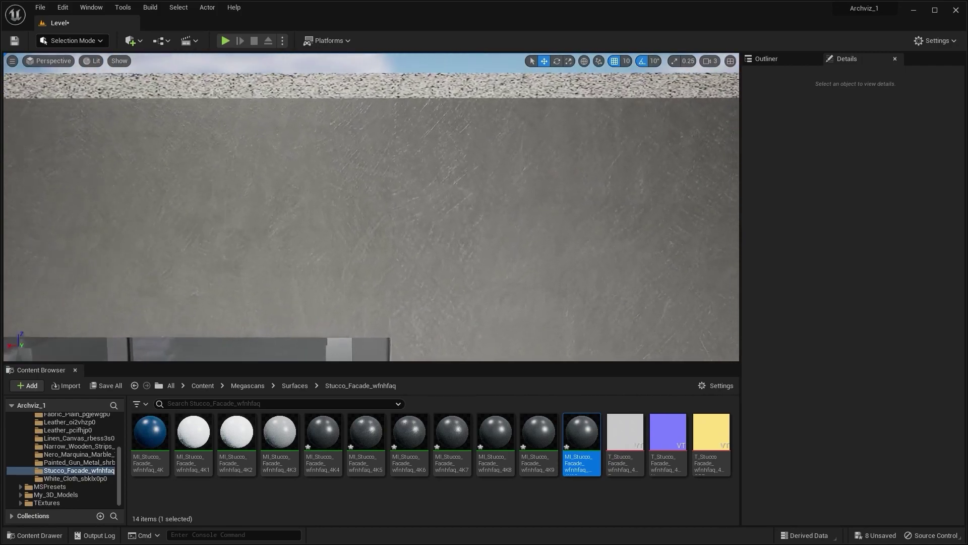
pyautogui.moveTo(511, 232); pyautogui.dragTo(495, 251)
# Open the newest stucco copy, set its Tiling X to 5, check the wall texture up close, and close the material
pyautogui.doubleClick(582, 433)
pyautogui.moveTo(441, 234); pyautogui.dragTo(441, 235, button='right')
pyautogui.press('s')
pyautogui.press('w')
pyautogui.press('w')
pyautogui.press('w')
pyautogui.press('w')
pyautogui.moveTo(472, 296); pyautogui.dragTo(471, 293)
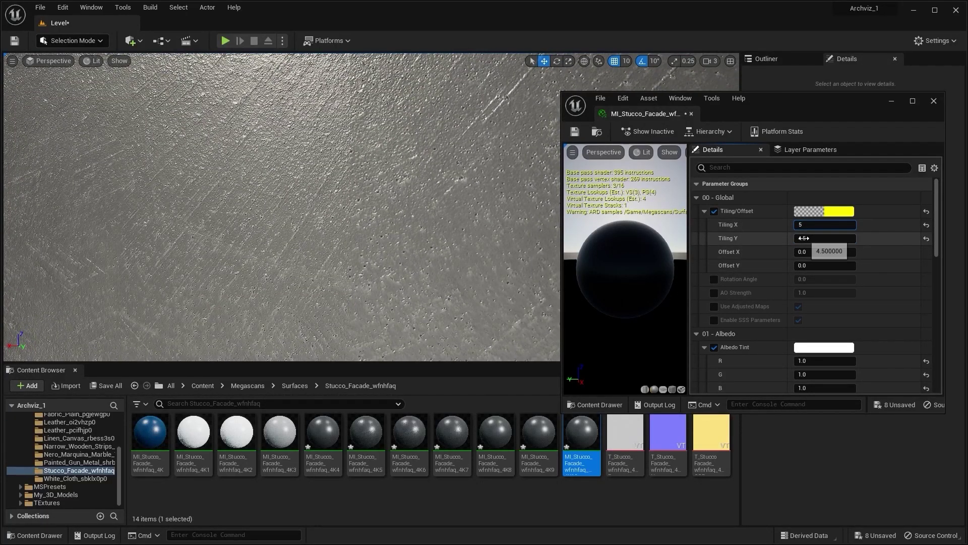
pyautogui.moveTo(382, 310); pyautogui.dragTo(378, 350)
pyautogui.moveTo(378, 227); pyautogui.dragTo(388, 258, button='right')
pyautogui.click(934, 101)
# Apply the white MI_Stucco_Facade_wfnhfaq_4K1 material to the flat roof of the house
pyautogui.moveTo(491, 220); pyautogui.dragTo(249, 362, button='right')
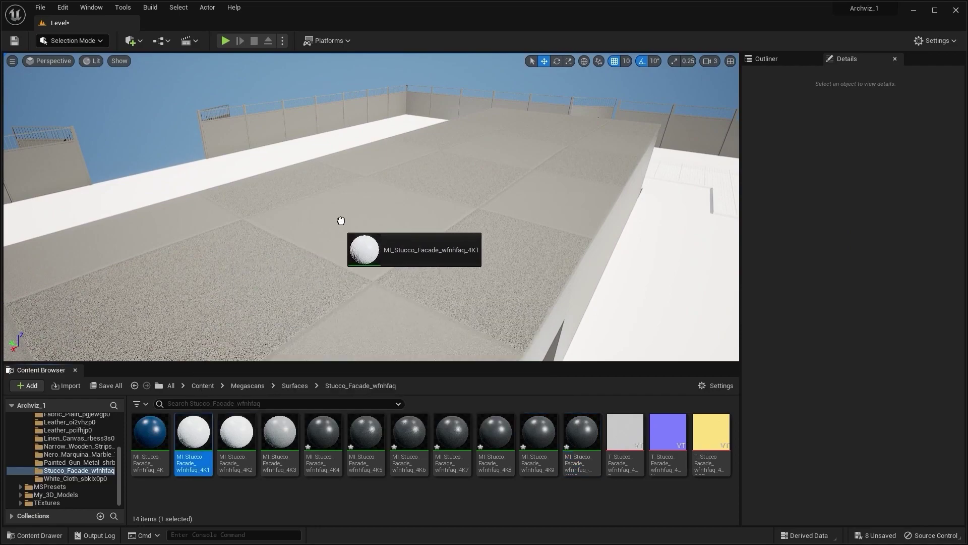
pyautogui.moveTo(334, 231); pyautogui.dragTo(347, 221)
pyautogui.moveTo(348, 221)
pyautogui.mouseDown(button='right')
pyautogui.moveTo(328, 191)
pyautogui.moveTo(464, 187)
pyautogui.moveTo(585, 156)
pyautogui.moveTo(336, 228)
pyautogui.mouseUp(button='right')
# Raise the camera speed to 4 and apply MI_Stucco_Facade_wfnhfaq_4K4 to the white base below the curtained corner windows
pyautogui.click(720, 61)
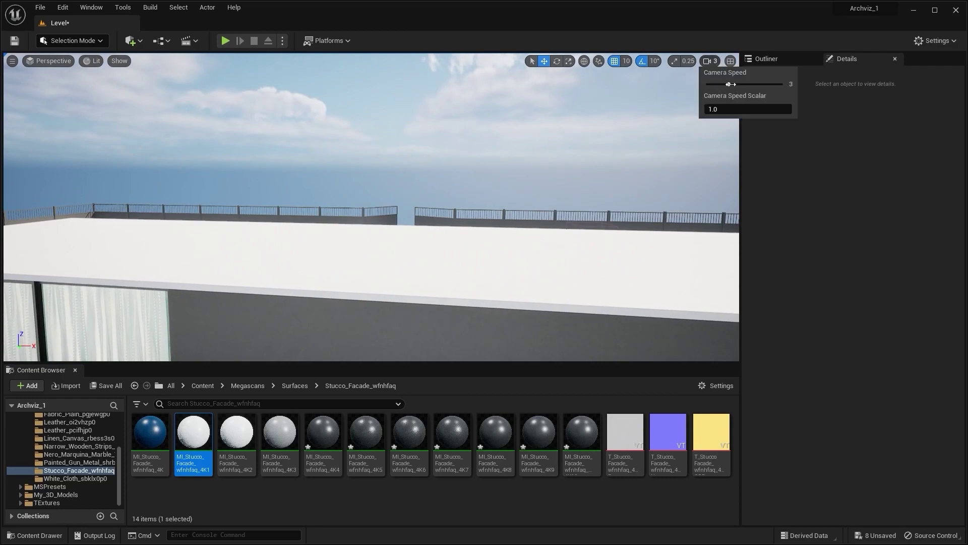
pyautogui.moveTo(501, 165); pyautogui.dragTo(368, 177, button='right')
pyautogui.press('s')
pyautogui.press('w')
pyautogui.press('a')
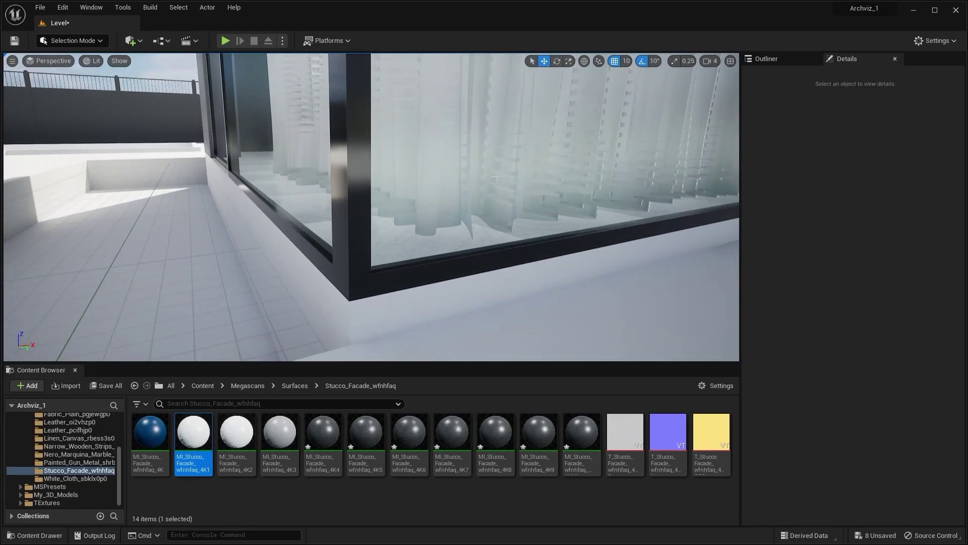
pyautogui.moveTo(322, 432); pyautogui.dragTo(364, 305)
# Lower the camera speed to 2 and set Tiling X and Tiling Y of MI_Stucco_Facade_wfnhfaq_4K4 to 10, checking the window base
pyautogui.moveTo(685, 128)
pyautogui.mouseDown(button='right')
pyautogui.moveTo(672, 114)
pyautogui.moveTo(685, 128)
pyautogui.mouseUp(button='right')
pyautogui.click(711, 64)
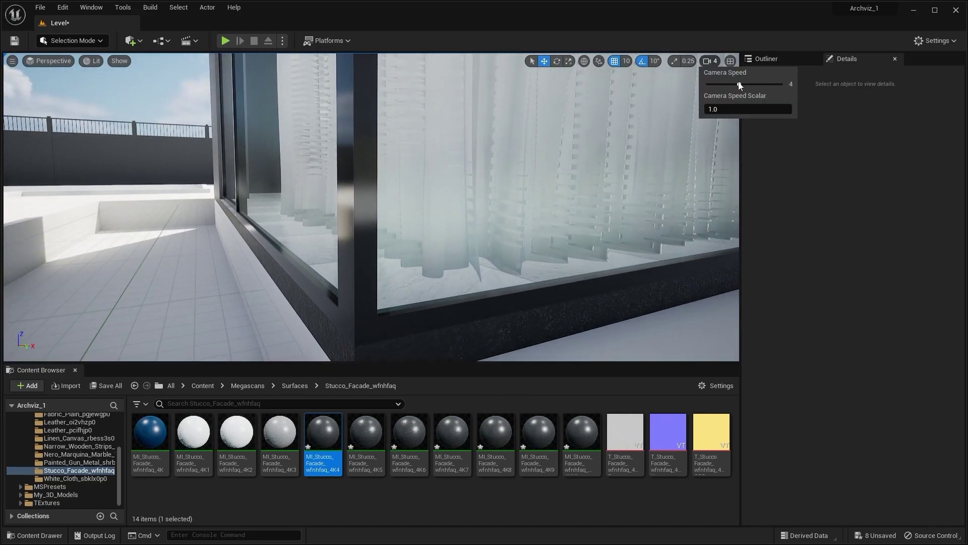
pyautogui.moveTo(371, 207)
pyautogui.mouseDown(button='right')
pyautogui.moveTo(372, 237)
pyautogui.moveTo(364, 207)
pyautogui.moveTo(381, 206)
pyautogui.mouseUp(button='right')
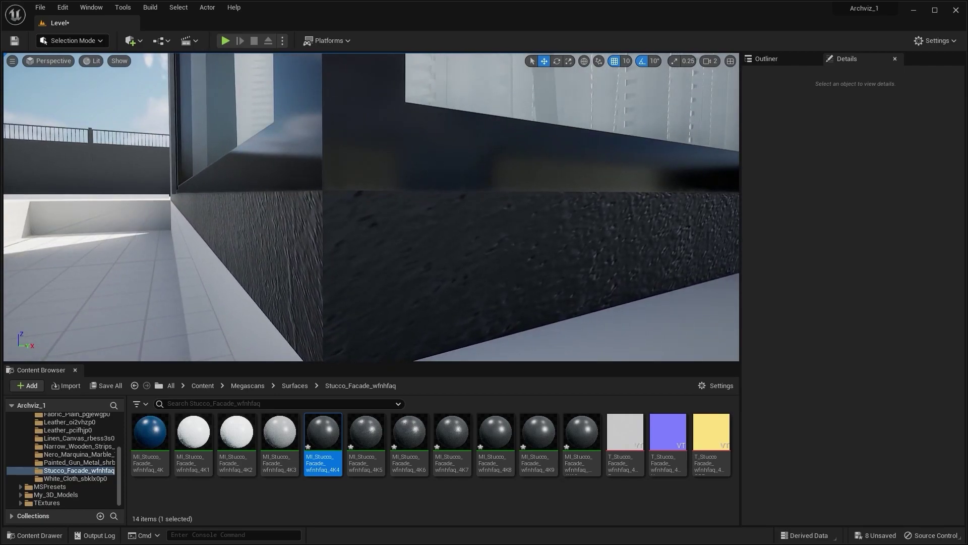
pyautogui.doubleClick(323, 438)
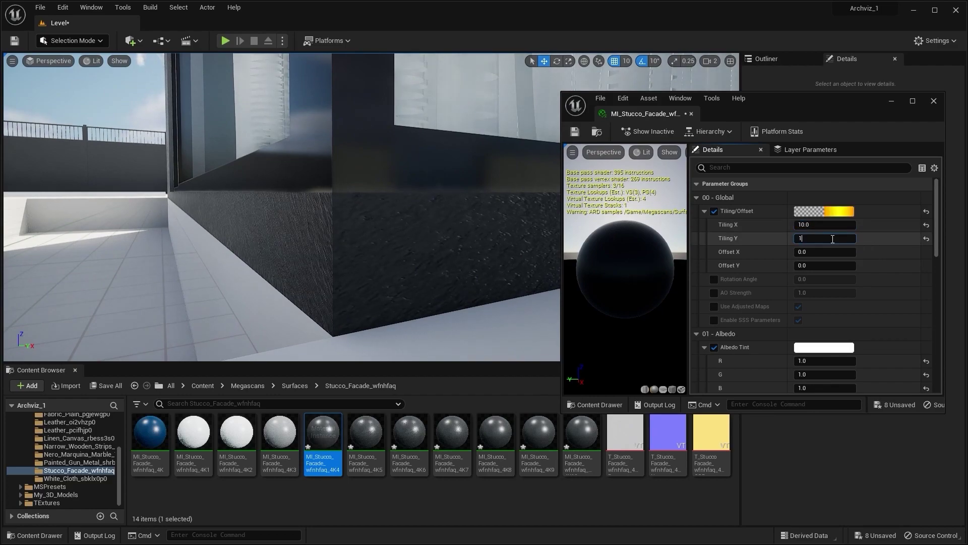
pyautogui.moveTo(405, 252)
pyautogui.mouseDown(button='right')
pyautogui.moveTo(459, 253)
pyautogui.moveTo(307, 251)
pyautogui.moveTo(399, 255)
pyautogui.mouseUp(button='right')
pyautogui.moveTo(514, 285); pyautogui.dragTo(503, 285, button='right')
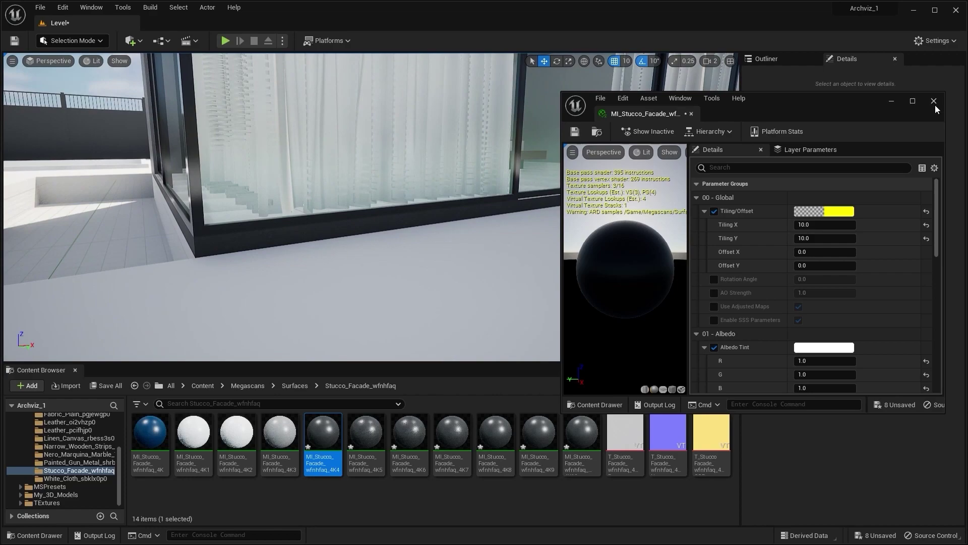
pyautogui.click(934, 101)
# Raise the camera speed to 3, view the boundary fence, and open Quixel Bridge at its Wood surfaces category
pyautogui.moveTo(595, 76); pyautogui.dragTo(591, 77, button='right')
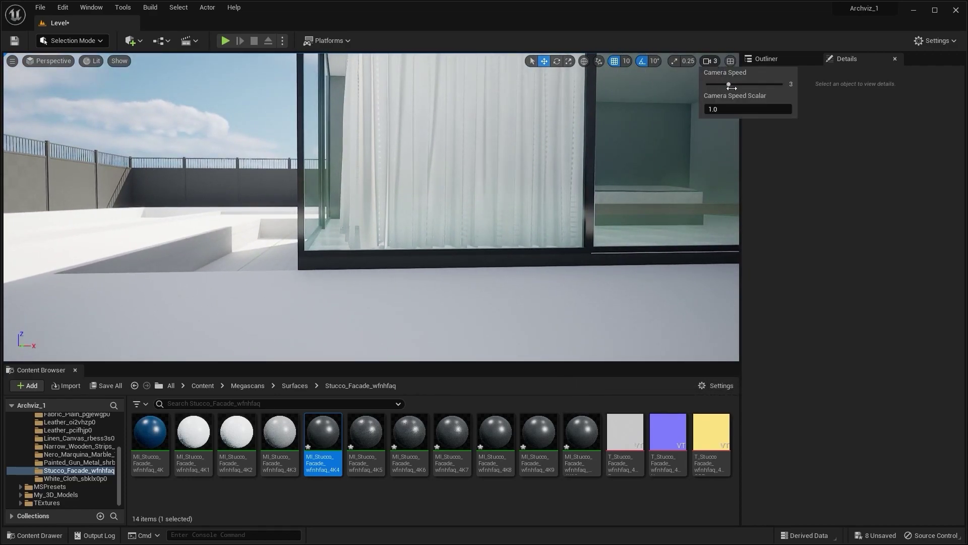
pyautogui.moveTo(591, 77)
pyautogui.mouseDown(button='right')
pyautogui.moveTo(552, 83)
pyautogui.moveTo(581, 86)
pyautogui.mouseUp(button='right')
pyautogui.moveTo(363, 209); pyautogui.dragTo(324, 146, button='right')
pyautogui.click(132, 41)
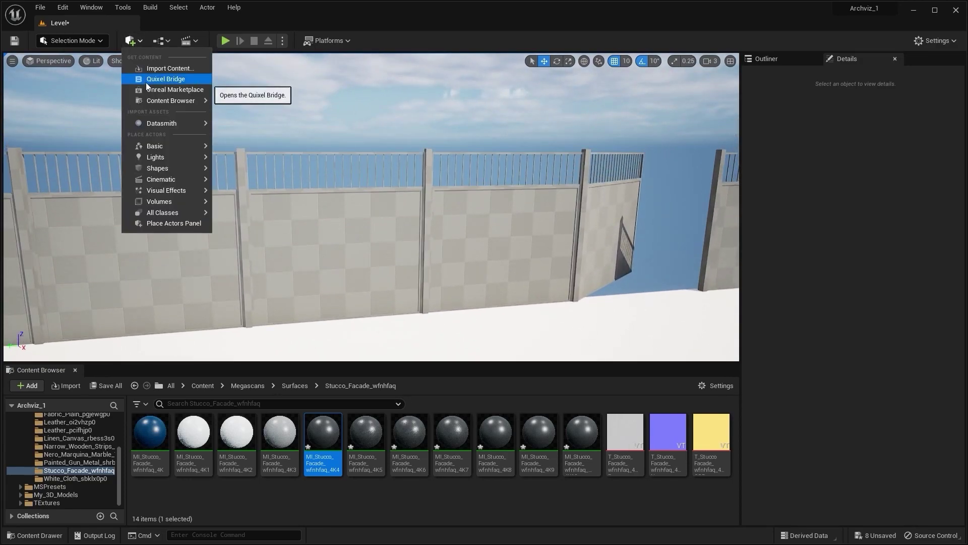
pyautogui.click(146, 82)
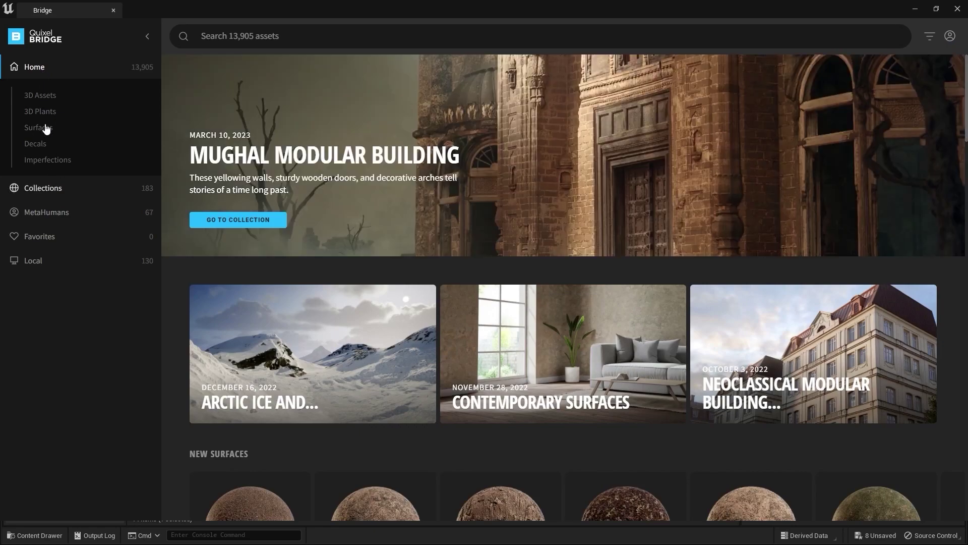
pyautogui.click(47, 128)
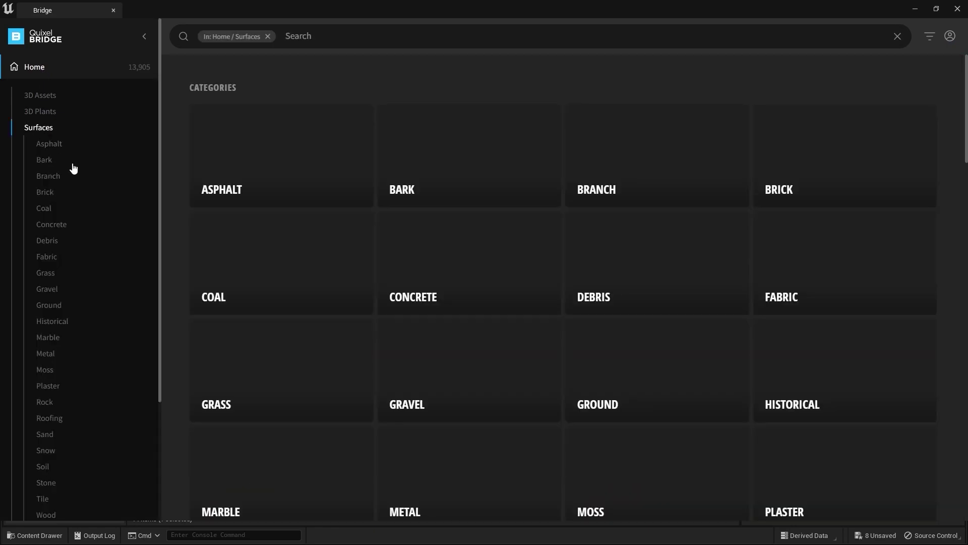
pyautogui.scroll(-3, 54, 316)
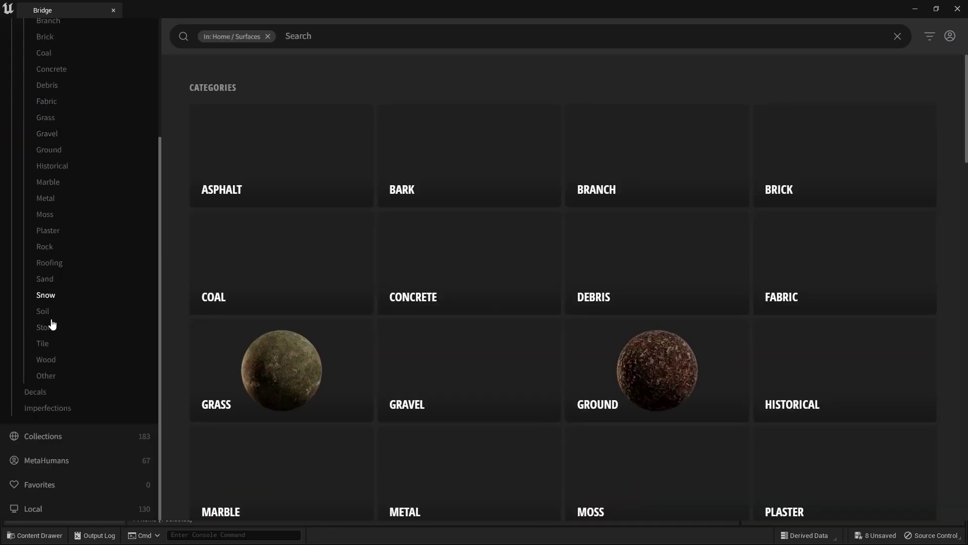
pyautogui.click(46, 359)
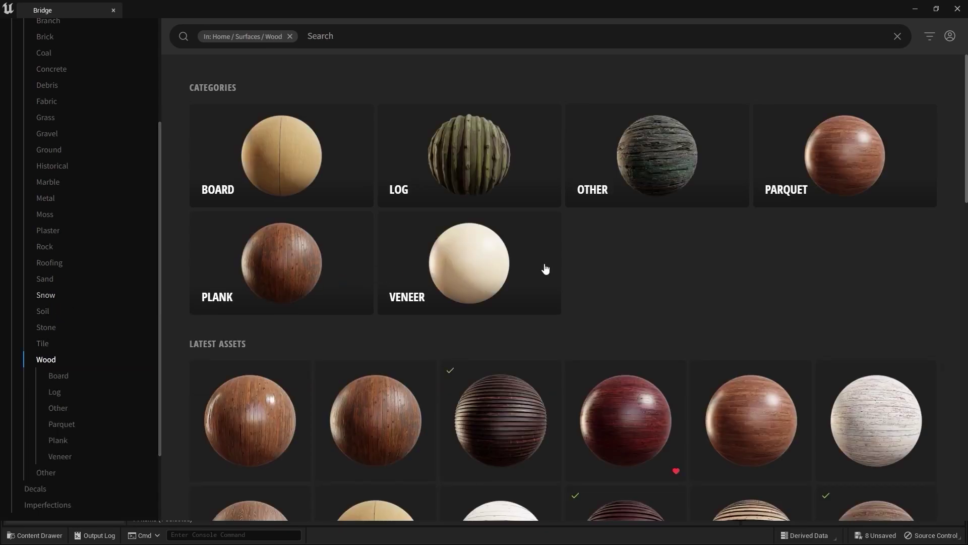
# Browse the wood surfaces for a fence finish and open the details of the orange Wooden Planks surface
pyautogui.scroll(-10, 662, 279)
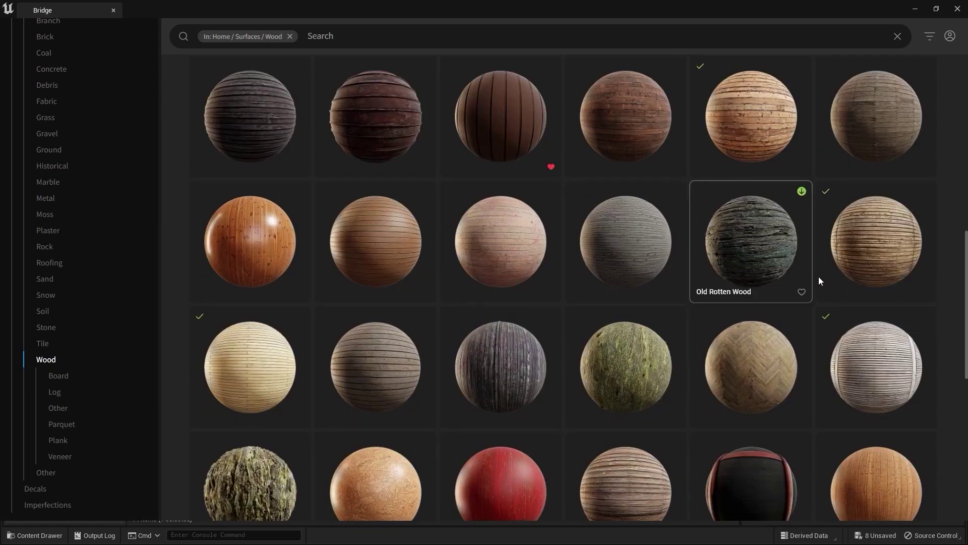
pyautogui.scroll(-9, 761, 242)
pyautogui.scroll(-8, 623, 249)
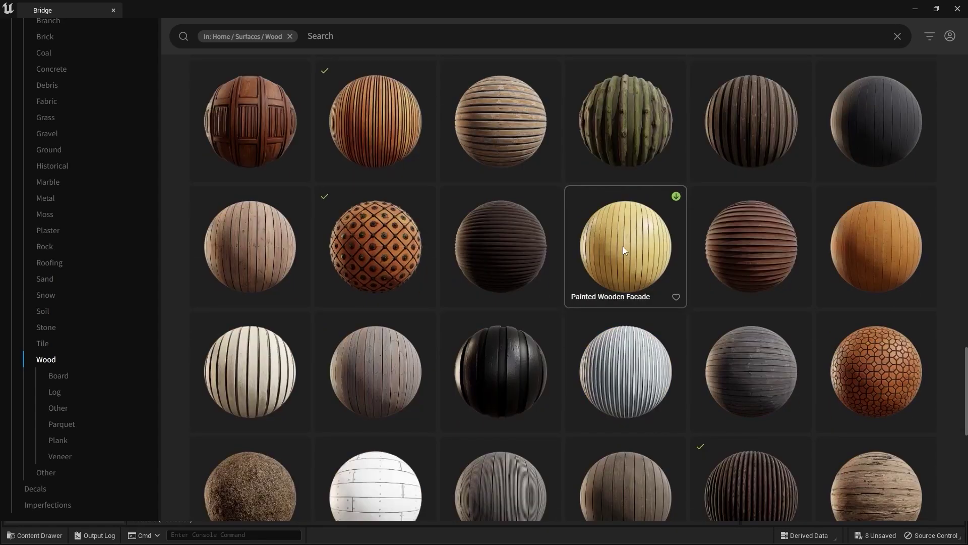
pyautogui.scroll(15, 622, 246)
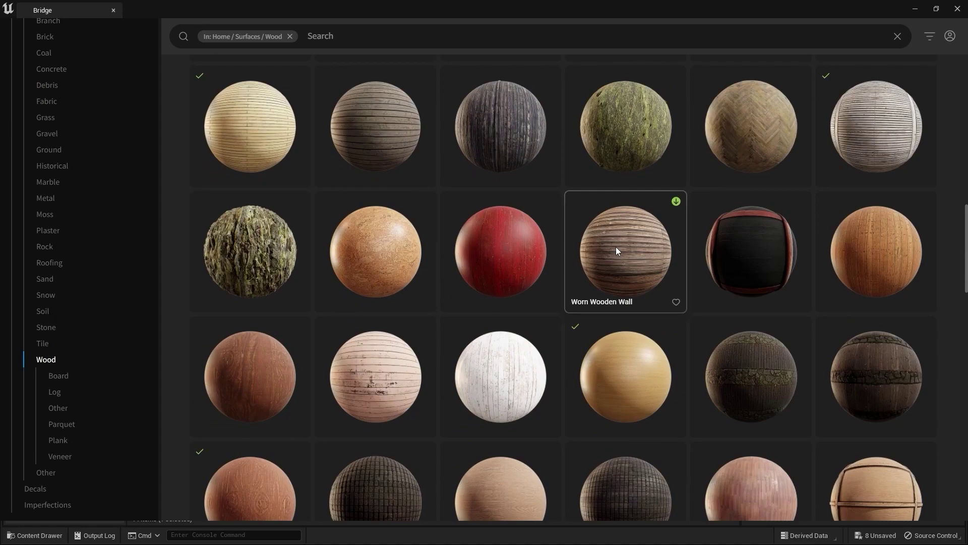
pyautogui.scroll(-15, 616, 251)
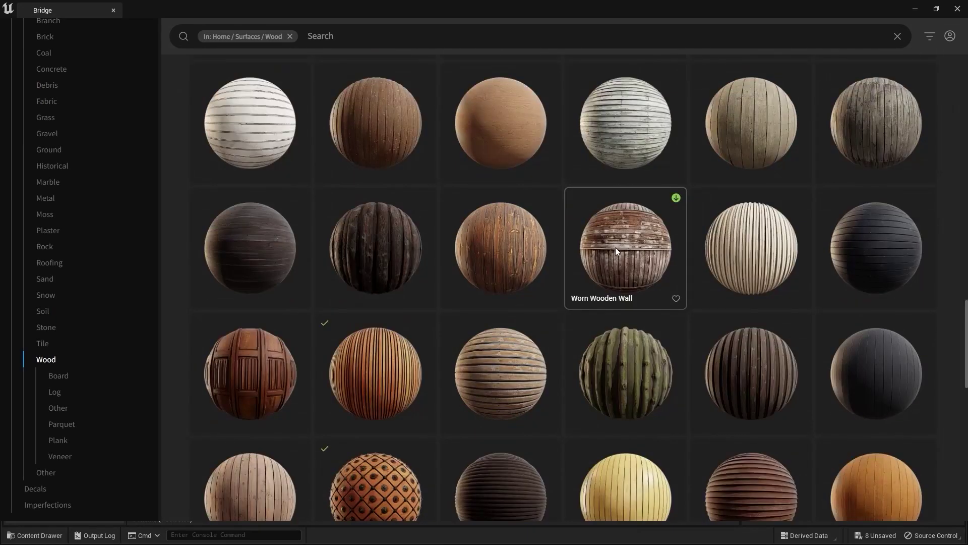
pyautogui.scroll(-10, 616, 247)
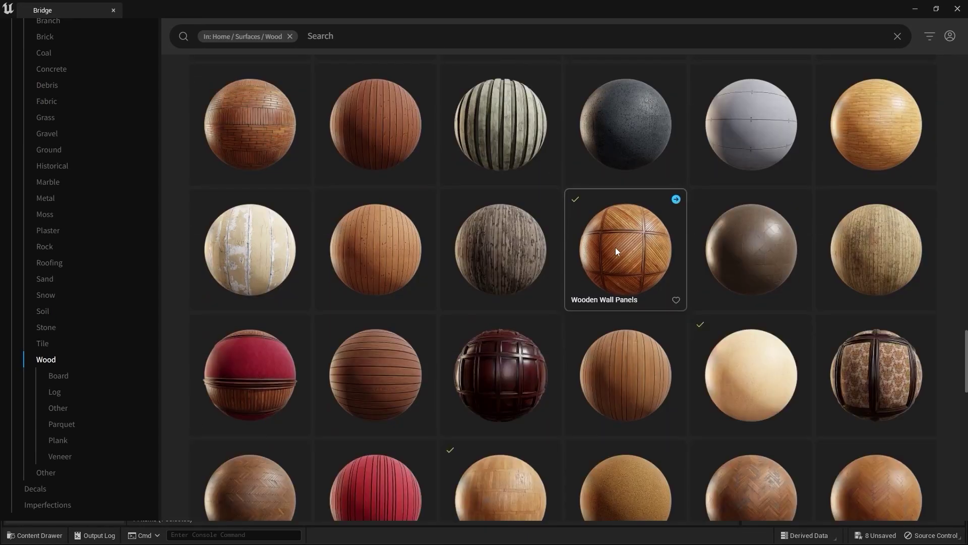
pyautogui.scroll(-5, 615, 250)
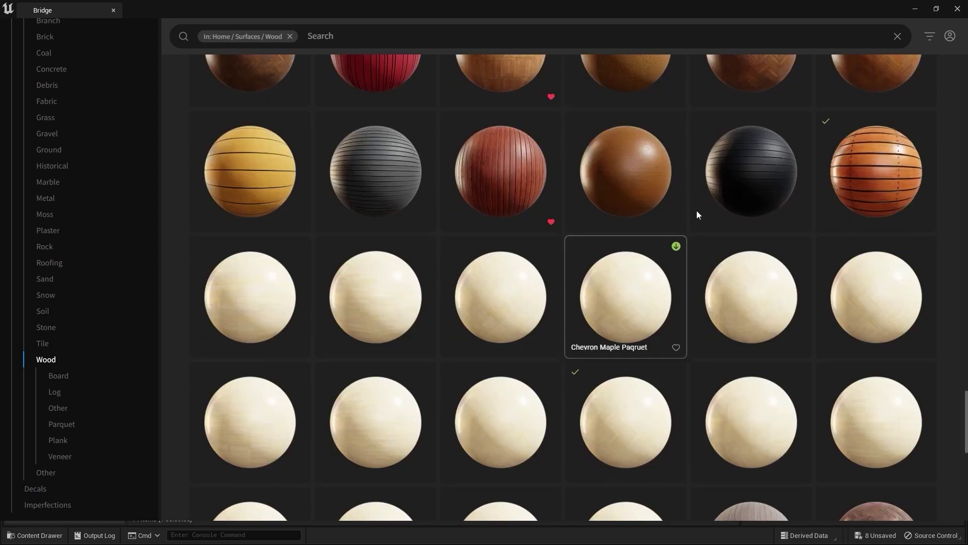
pyautogui.click(854, 175)
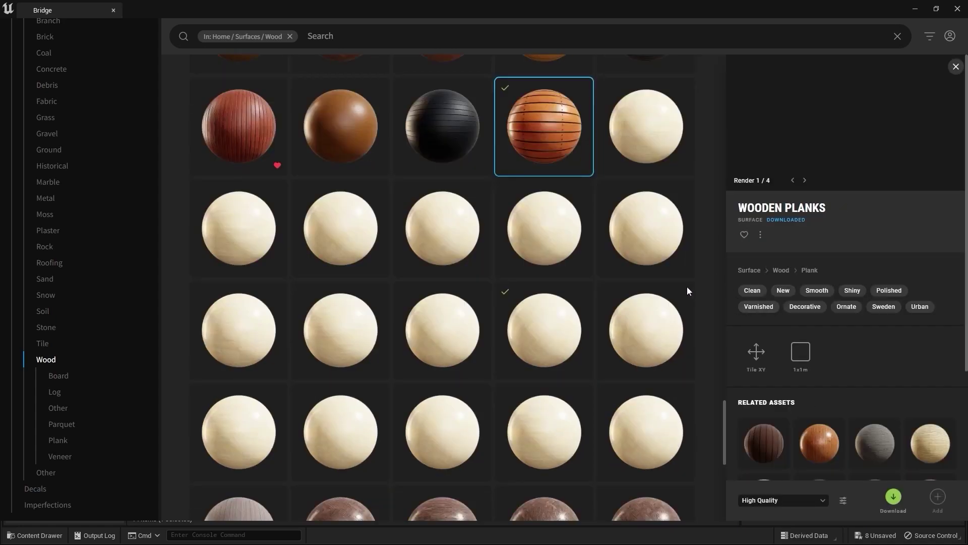
# Download the Wooden Planks surface at Medium Quality and add it to the project
pyautogui.scroll(4, 585, 250)
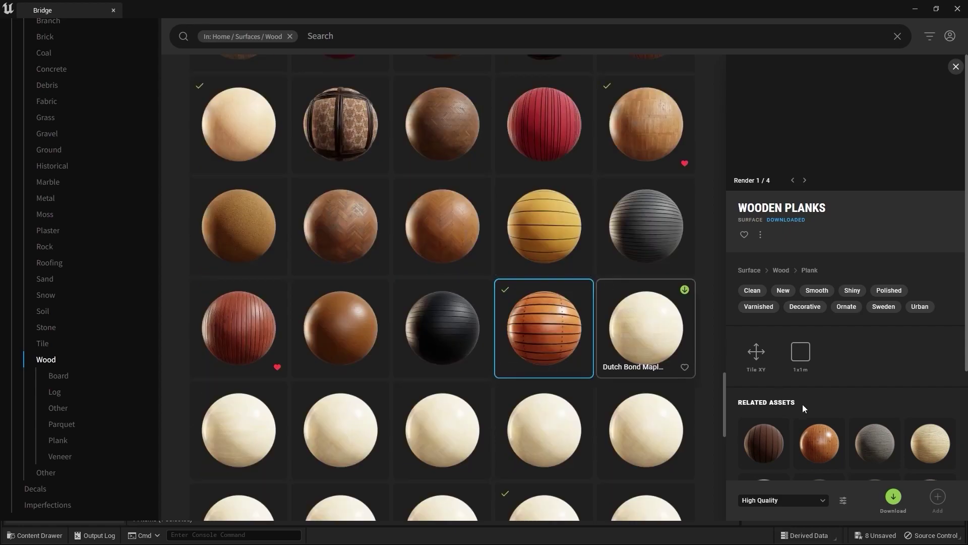
pyautogui.click(799, 506)
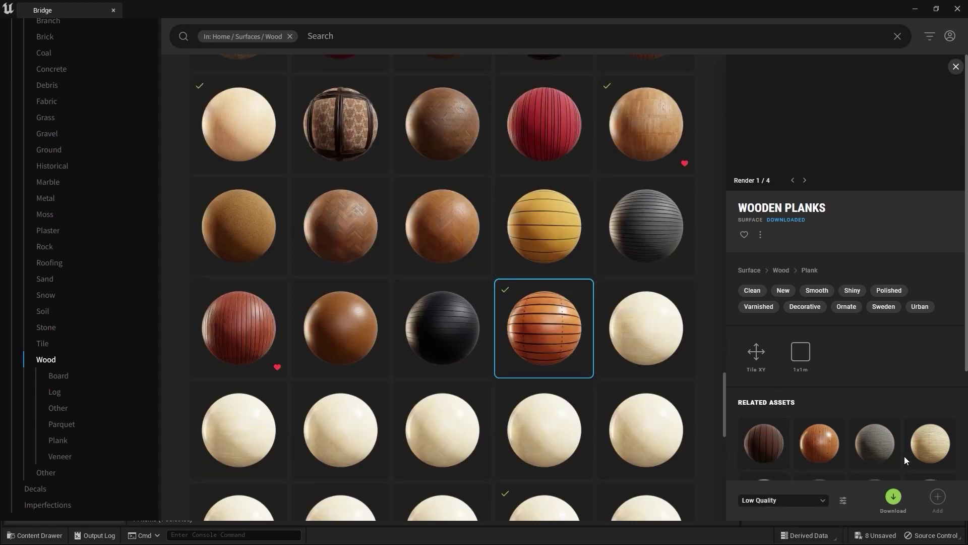
pyautogui.click(785, 496)
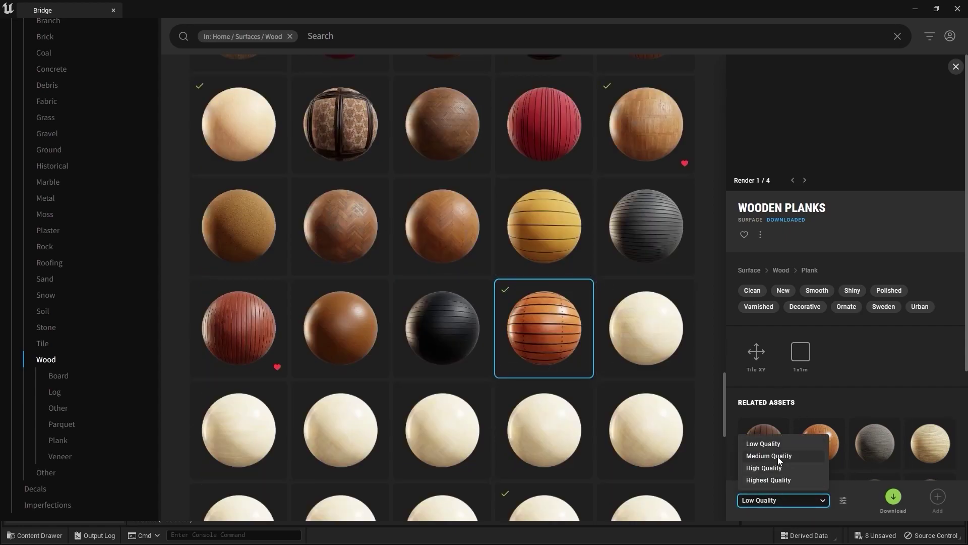
pyautogui.click(777, 456)
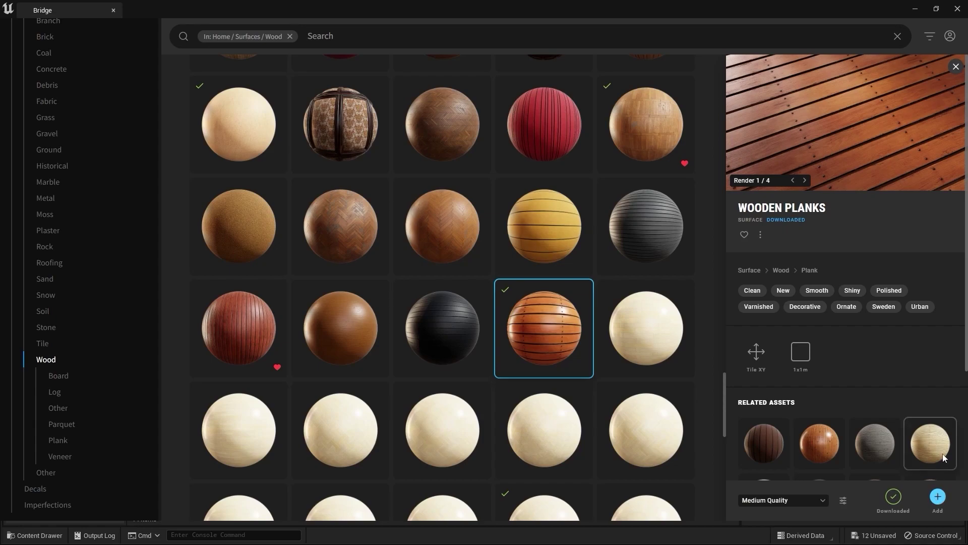
# Return to the level editor and save the level together with all unsaved stucco and wooden plank assets
pyautogui.click(912, 7)
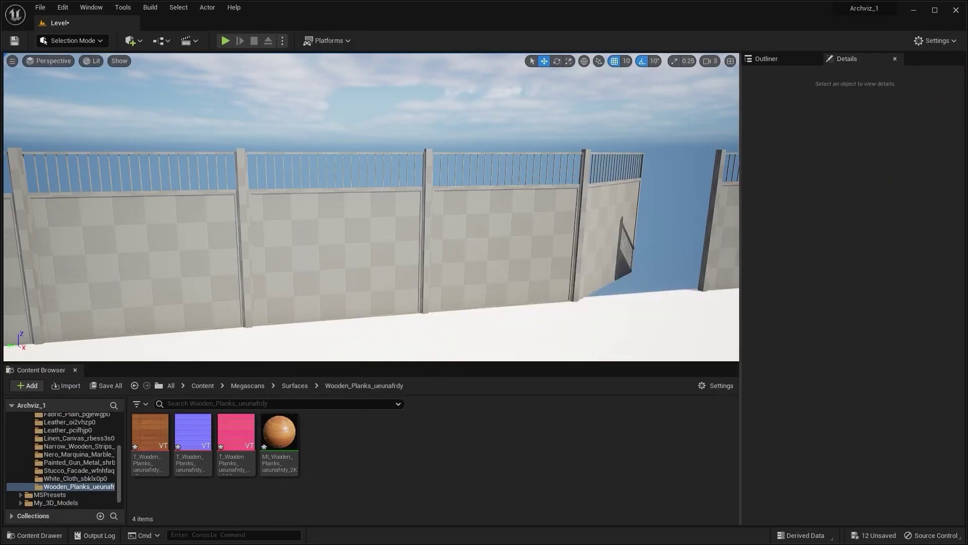
pyautogui.click(880, 534)
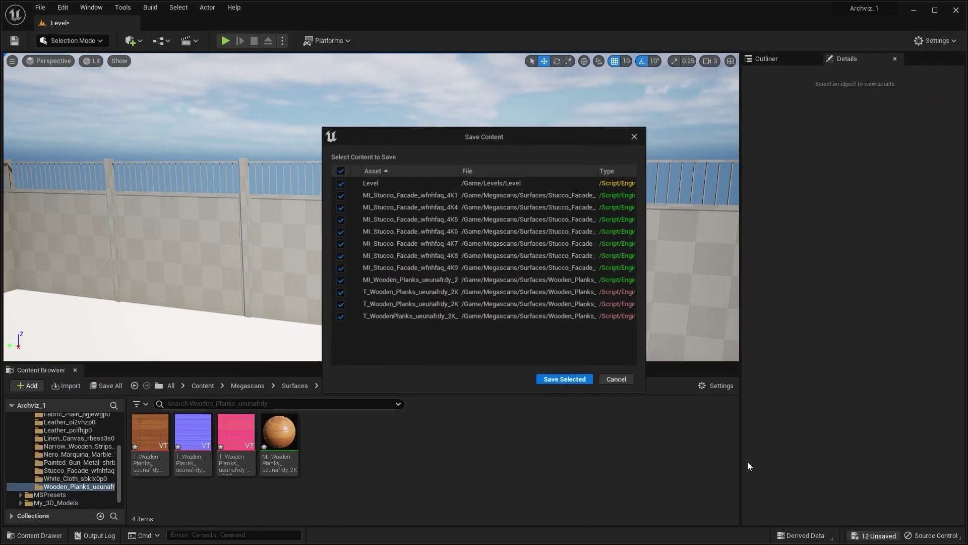
pyautogui.click(565, 380)
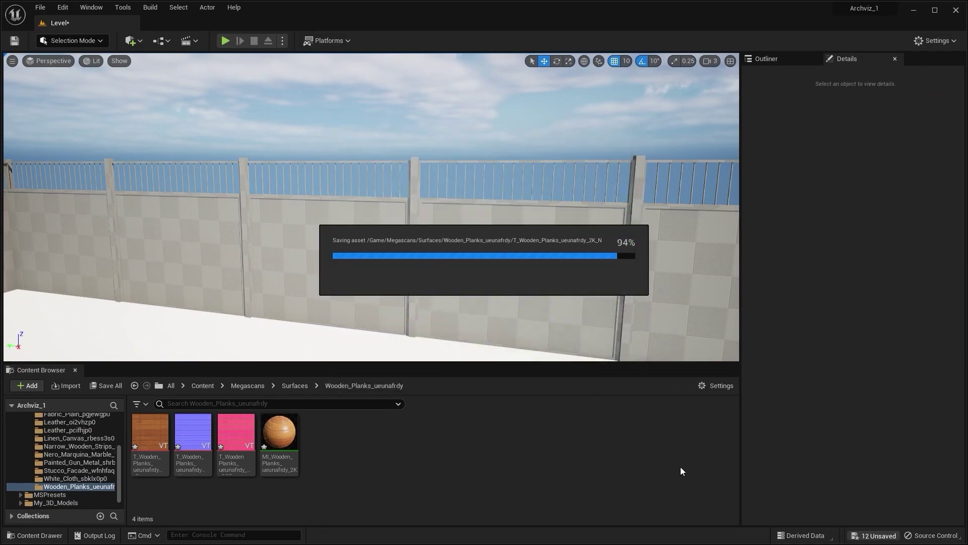
# Apply the MI_Wooden_Planks_ueunafrdy_2K material to one of the grey boundary fence panels
pyautogui.moveTo(436, 329); pyautogui.dragTo(263, 333, button='right')
pyautogui.moveTo(352, 207); pyautogui.dragTo(358, 207, button='right')
pyautogui.moveTo(279, 431); pyautogui.dragTo(353, 222)
pyautogui.moveTo(353, 222); pyautogui.dragTo(373, 214, button='right')
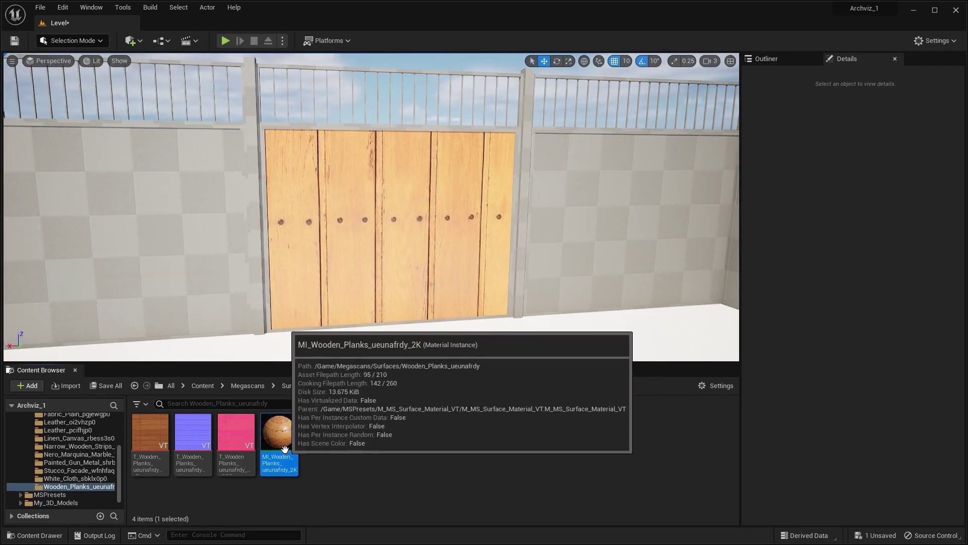
# Open MI_Wooden_Planks_ueunafrdy_2K, set its Tiling X and Tiling Y to 3, and check the planks on the fence panel
pyautogui.doubleClick(295, 424)
pyautogui.moveTo(457, 276); pyautogui.dragTo(449, 277, button='right')
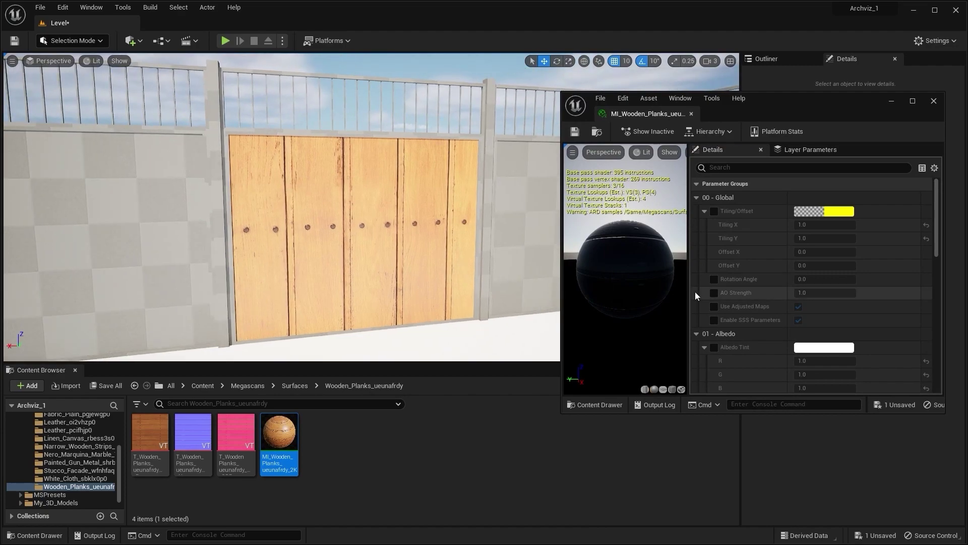
pyautogui.moveTo(504, 269); pyautogui.dragTo(516, 270, button='right')
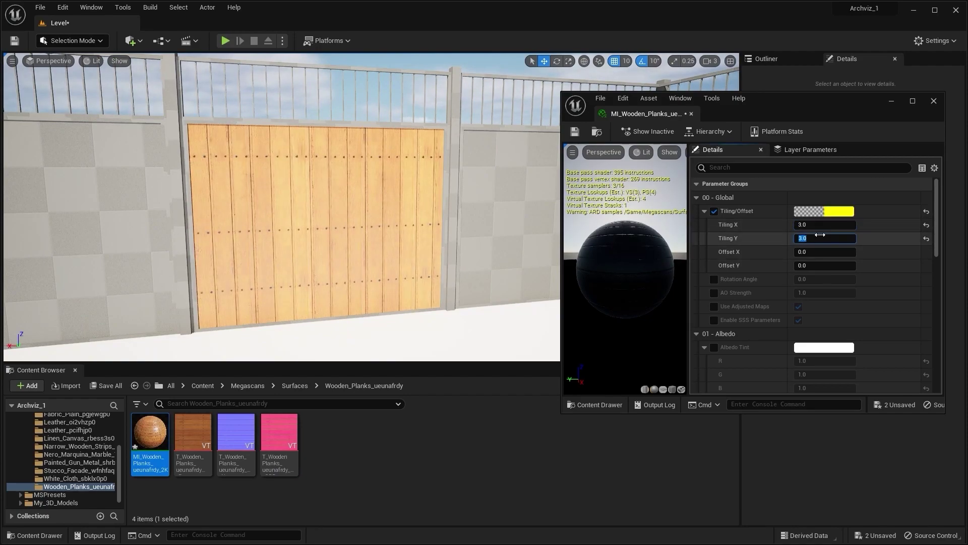
pyautogui.press('s')
pyautogui.moveTo(470, 178)
pyautogui.mouseDown(button='right')
pyautogui.moveTo(468, 169)
pyautogui.moveTo(460, 178)
pyautogui.moveTo(482, 185)
pyautogui.moveTo(454, 181)
pyautogui.mouseUp(button='right')
pyautogui.press('w')
# Set the wooden planks material's Tiling X and Tiling Y to 2 and check the fence panel
pyautogui.click(809, 225)
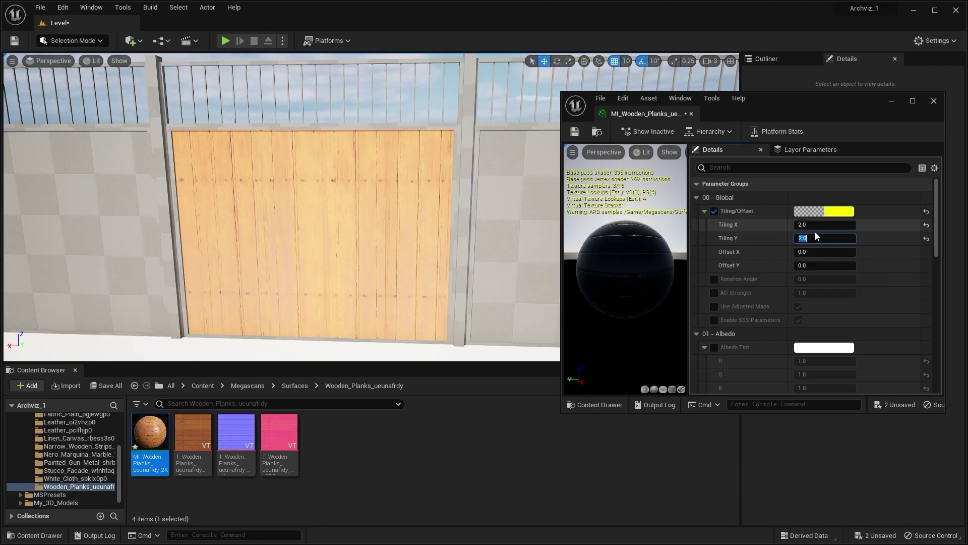
pyautogui.press('s')
pyautogui.moveTo(445, 225); pyautogui.dragTo(487, 227, button='right')
pyautogui.press('s')
pyautogui.press('w')
pyautogui.moveTo(302, 212)
pyautogui.mouseDown(button='right')
pyautogui.moveTo(166, 209)
pyautogui.moveTo(312, 209)
pyautogui.moveTo(308, 219)
pyautogui.moveTo(309, 204)
pyautogui.mouseUp(button='right')
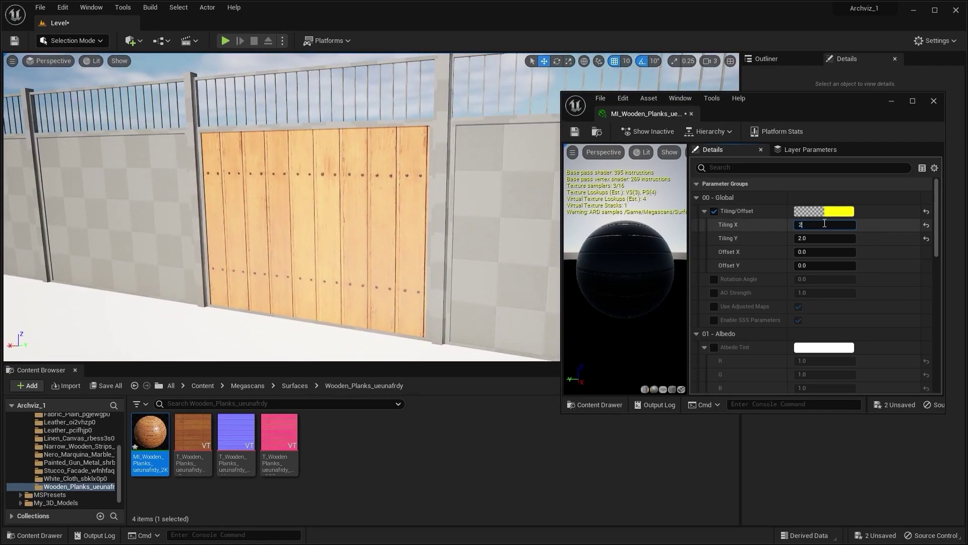
# Set Tiling X and Tiling Y of the wooden planks material to 2.5
pyautogui.click(821, 238)
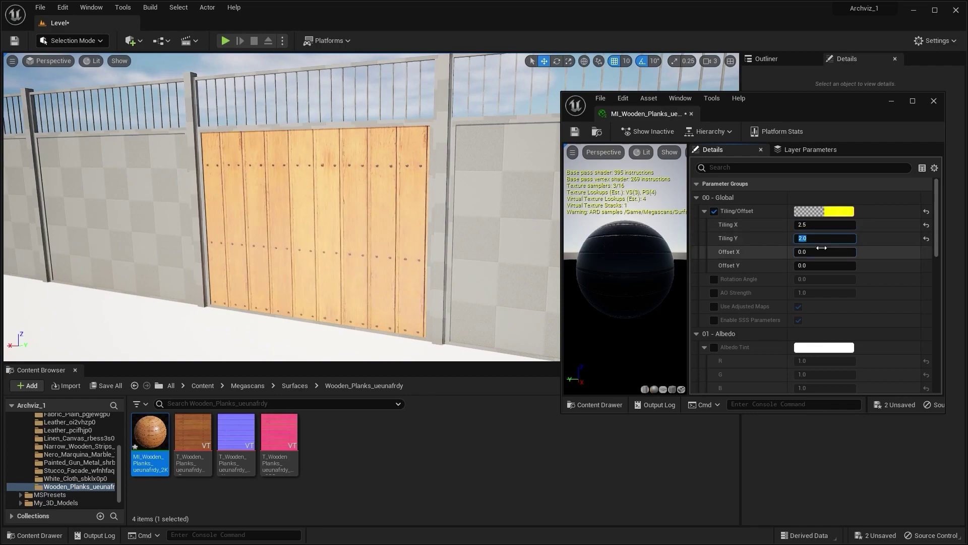
pyautogui.write('2.5')
pyautogui.press('Return')
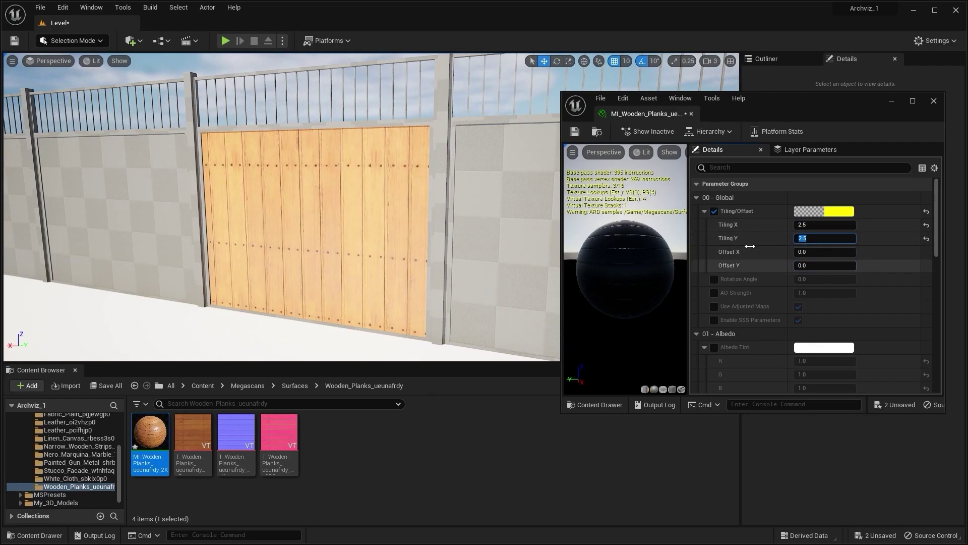
# Align the planks on the panel by setting Offset X to -0.152 and adjusting Offset Y, and close the material
pyautogui.moveTo(307, 212); pyautogui.dragTo(354, 220, button='right')
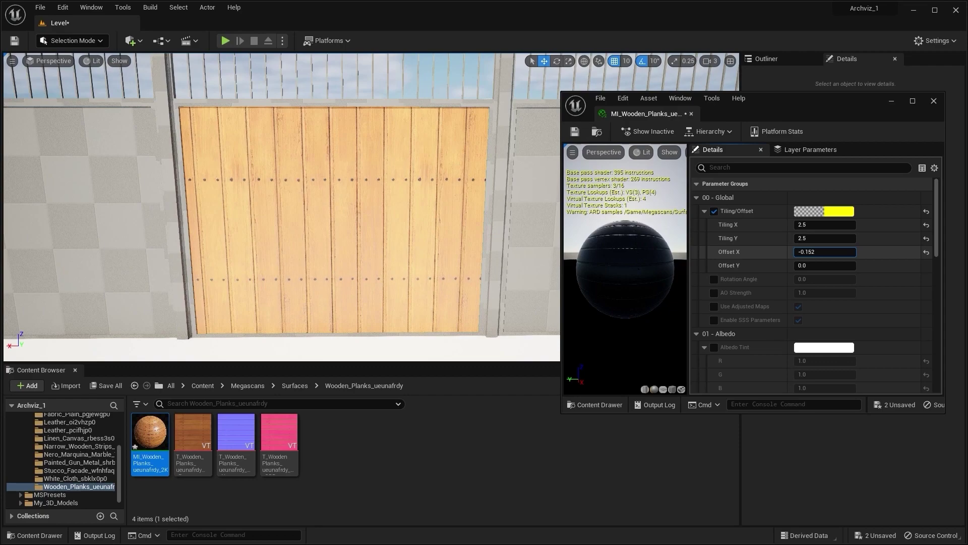
pyautogui.moveTo(825, 266); pyautogui.dragTo(811, 265)
pyautogui.moveTo(383, 216); pyautogui.dragTo(328, 192, button='right')
pyautogui.press('s')
pyautogui.click(934, 102)
# Select the six grey fence panels beside the wooden one and assign MI_Wooden_Planks_ueunafrdy_2K to them
pyautogui.click(531, 227)
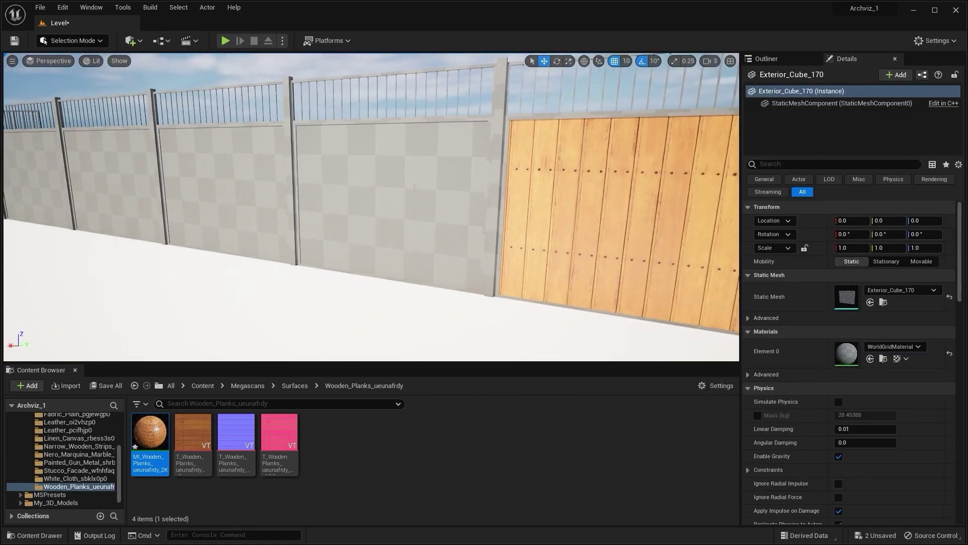
pyautogui.keyDown('ctrl'); pyautogui.click(416, 189); pyautogui.keyUp('ctrl')
pyautogui.keyDown('ctrl'); pyautogui.click(145, 169); pyautogui.keyUp('ctrl')
pyautogui.press('w')
pyautogui.moveTo(216, 192); pyautogui.dragTo(151, 192, button='right')
pyautogui.keyDown('ctrl'); pyautogui.click(267, 214); pyautogui.keyUp('ctrl')
pyautogui.moveTo(267, 214); pyautogui.dragTo(268, 214, button='right')
pyautogui.moveTo(462, 243); pyautogui.dragTo(462, 243, button='right')
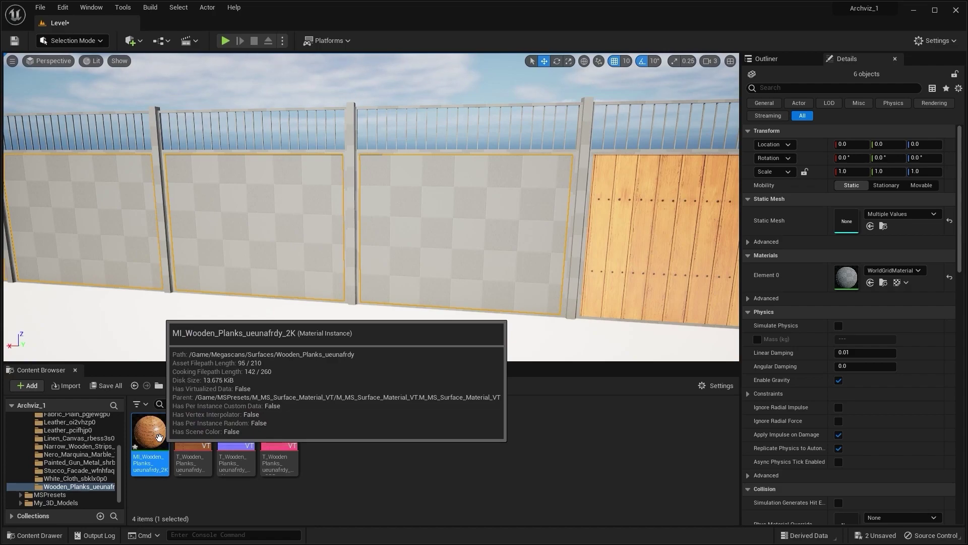
pyautogui.click(872, 283)
pyautogui.moveTo(380, 241); pyautogui.dragTo(391, 223, button='right')
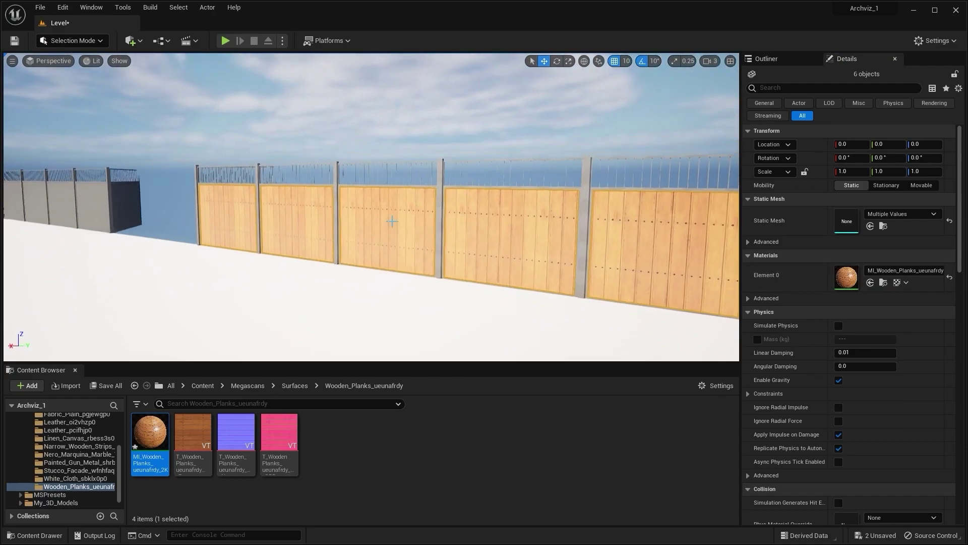
pyautogui.click(446, 115)
# Raise the camera speed to 4 and assign MI_Wooden_Planks_ueunafrdy_2K to the seven grey panels of the next fence side
pyautogui.moveTo(446, 115); pyautogui.dragTo(562, 113, button='right')
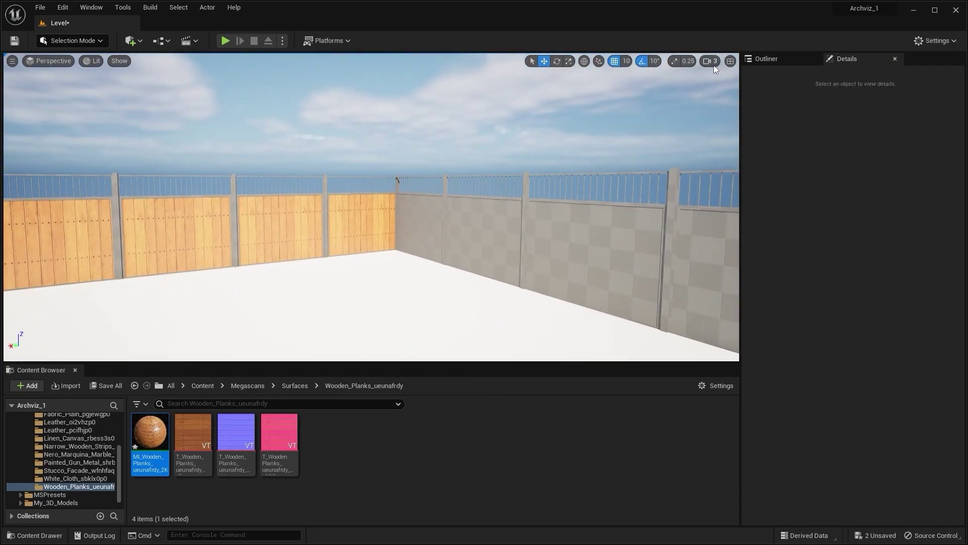
pyautogui.moveTo(496, 236)
pyautogui.mouseDown(button='right')
pyautogui.moveTo(424, 235)
pyautogui.moveTo(496, 235)
pyautogui.mouseUp(button='right')
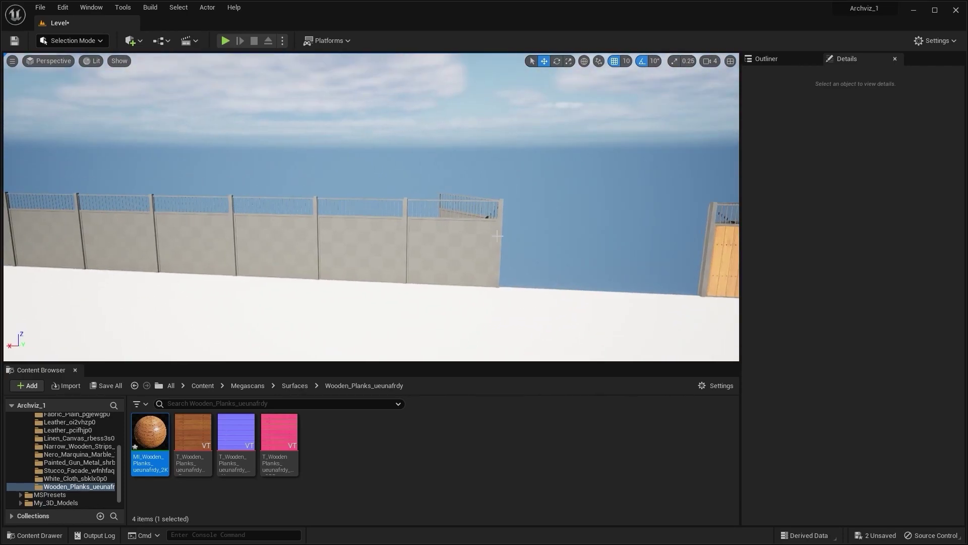
pyautogui.click(444, 253)
pyautogui.keyDown('ctrl'); pyautogui.click(360, 252); pyautogui.keyUp('ctrl')
pyautogui.keyDown('ctrl'); pyautogui.click(276, 251); pyautogui.keyUp('ctrl')
pyautogui.moveTo(277, 251); pyautogui.dragTo(219, 250, button='right')
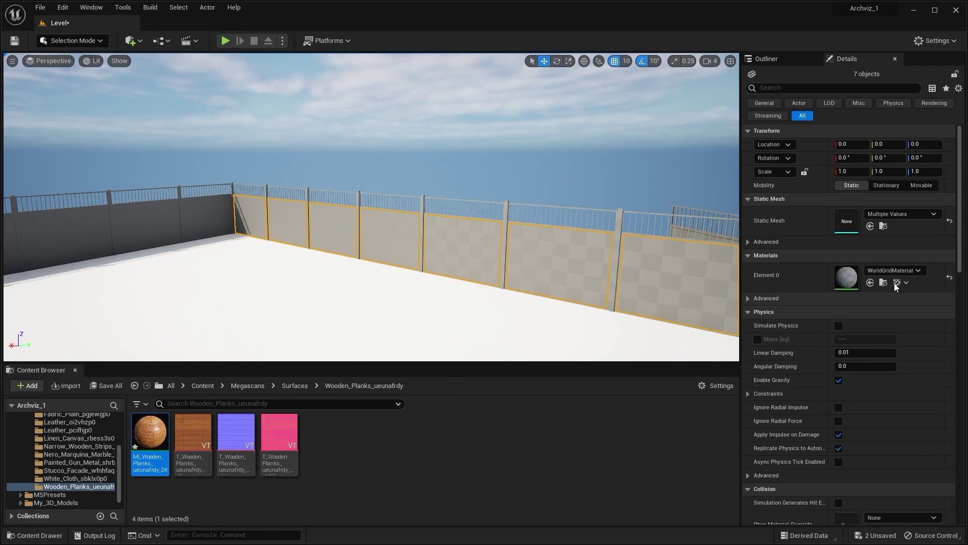
pyautogui.click(870, 283)
pyautogui.press('Escape')
# Select the five grey panels of the next fence side, up to the corner, and assign MI_Wooden_Planks_ueunafrdy_2K to them
pyautogui.moveTo(504, 217); pyautogui.dragTo(272, 222, button='right')
pyautogui.press('w')
pyautogui.moveTo(424, 201); pyautogui.dragTo(599, 217, button='right')
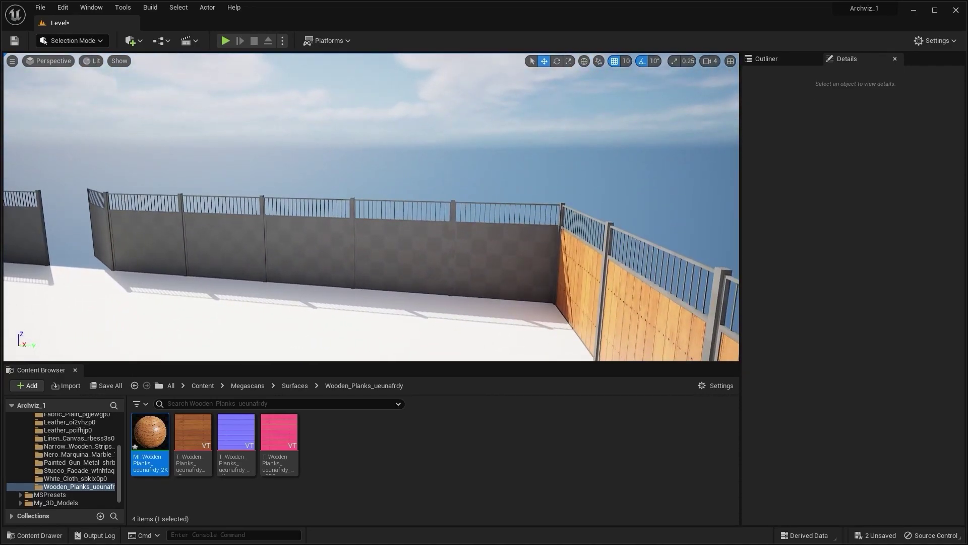
pyautogui.click(497, 257)
pyautogui.keyDown('ctrl'); pyautogui.click(387, 252); pyautogui.keyUp('ctrl')
pyautogui.keyDown('ctrl'); pyautogui.click(307, 251); pyautogui.keyUp('ctrl')
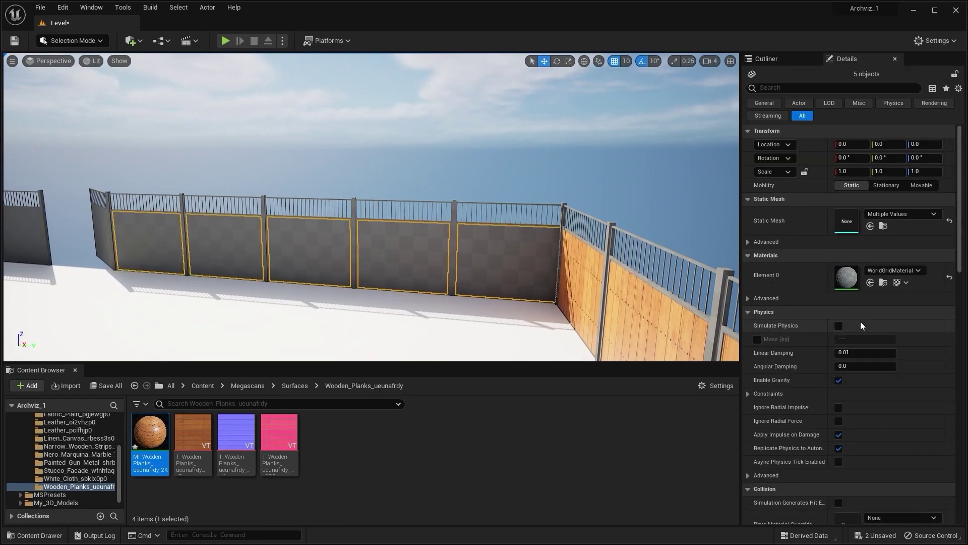
pyautogui.click(871, 283)
# Select the grey panels on both sides of the fence opening, on to the next corner, and assign MI_Wooden_Planks_ueunafrdy_2K to them
pyautogui.moveTo(673, 279); pyautogui.dragTo(548, 256, button='right')
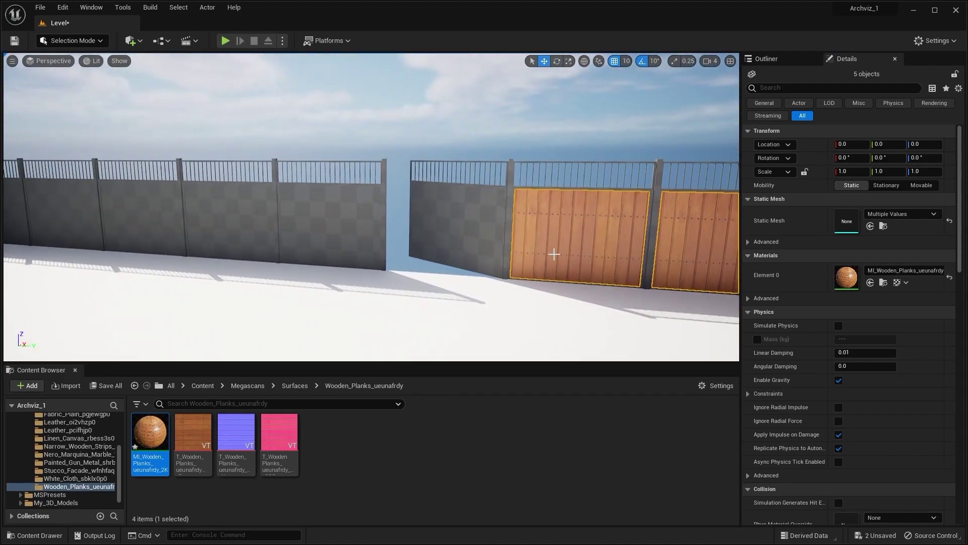
pyautogui.click(453, 225)
pyautogui.moveTo(453, 225); pyautogui.dragTo(381, 231, button='right')
pyautogui.keyDown('ctrl'); pyautogui.click(405, 231); pyautogui.keyUp('ctrl')
pyautogui.keyDown('ctrl'); pyautogui.click(335, 228); pyautogui.keyUp('ctrl')
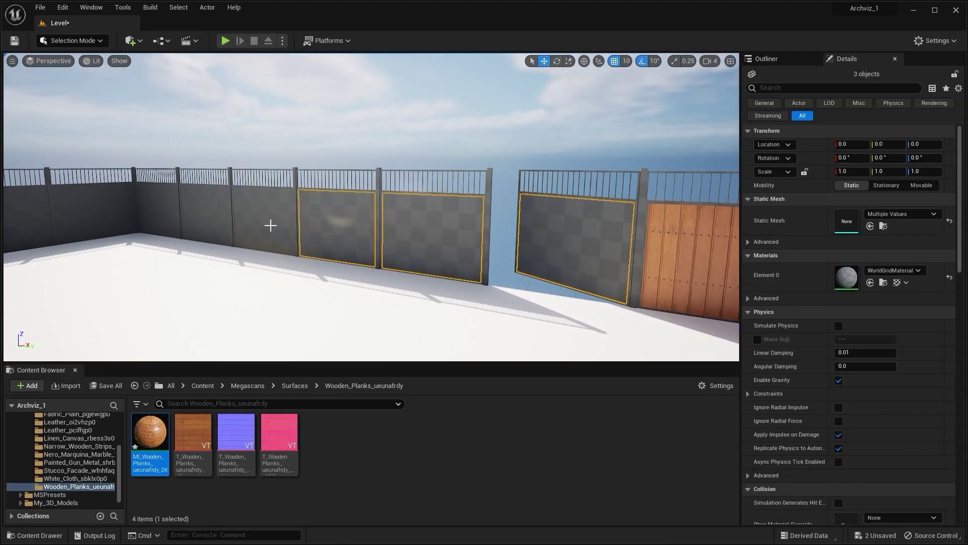
pyautogui.click(870, 284)
# Select the 16 grey panels on both sides of the following fence opening, assign MI_Wooden_Planks_ueunafrdy_2K to them, and clear the selection
pyautogui.moveTo(466, 215); pyautogui.dragTo(421, 201, button='right')
pyautogui.click(477, 143)
pyautogui.moveTo(477, 143); pyautogui.dragTo(431, 146, button='right')
pyautogui.press('w')
pyautogui.click(447, 229)
pyautogui.keyDown('ctrl'); pyautogui.click(345, 233); pyautogui.keyUp('ctrl')
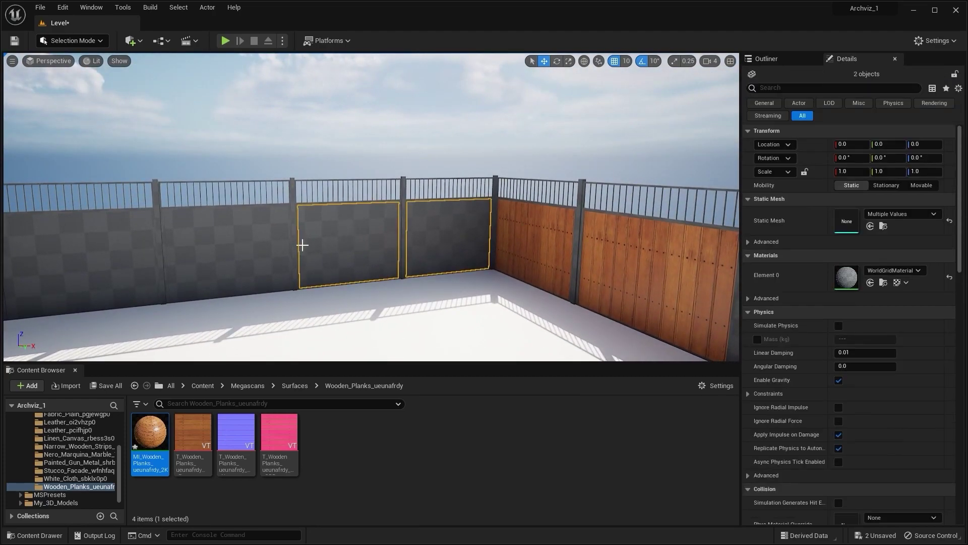
pyautogui.keyDown('ctrl'); pyautogui.click(272, 244); pyautogui.keyUp('ctrl')
pyautogui.moveTo(273, 244); pyautogui.dragTo(196, 244, button='right')
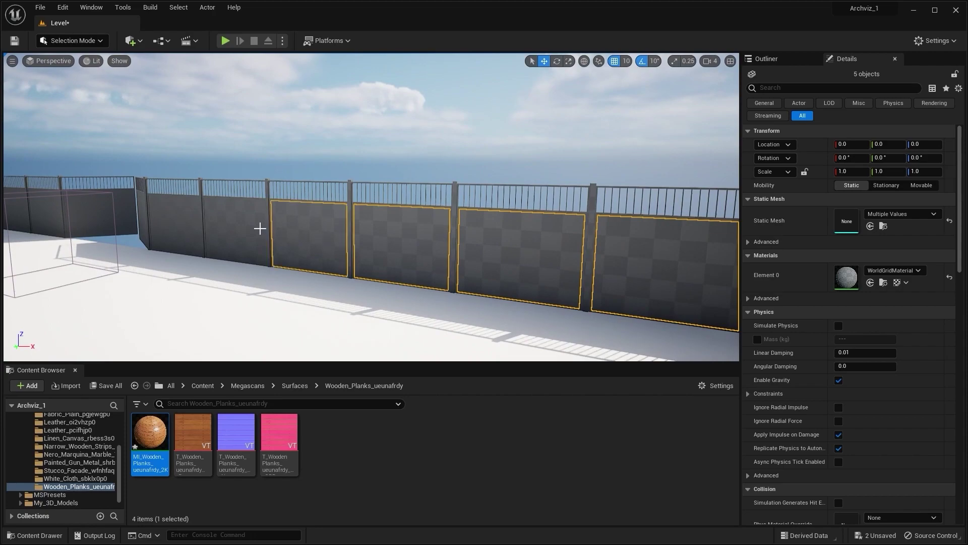
pyautogui.keyDown('ctrl'); pyautogui.click(192, 218); pyautogui.keyUp('ctrl')
pyautogui.moveTo(193, 218); pyautogui.dragTo(148, 221, button='right')
pyautogui.press('s')
pyautogui.moveTo(528, 198); pyautogui.dragTo(509, 199, button='right')
pyautogui.press('w')
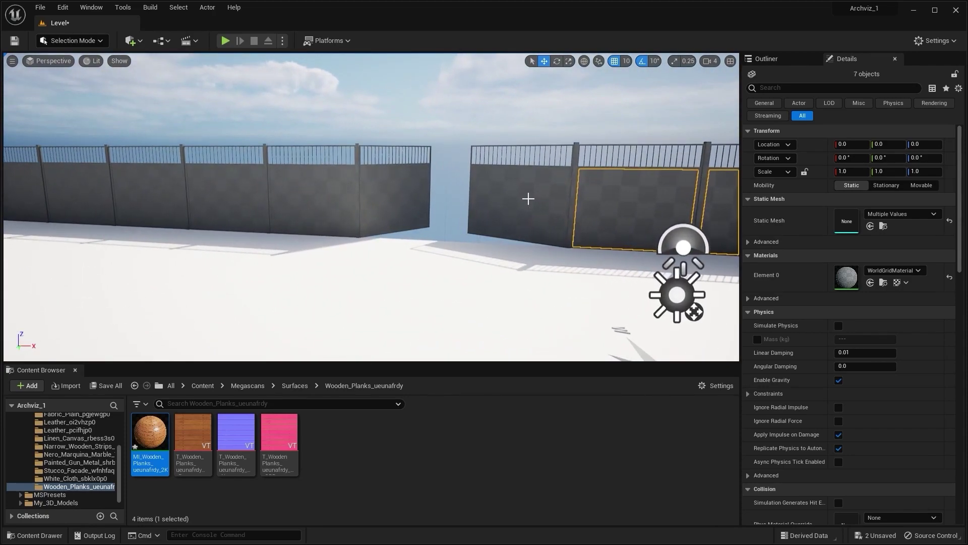
pyautogui.keyDown('ctrl'); pyautogui.click(233, 198); pyautogui.keyUp('ctrl')
pyautogui.moveTo(233, 198); pyautogui.dragTo(202, 199, button='right')
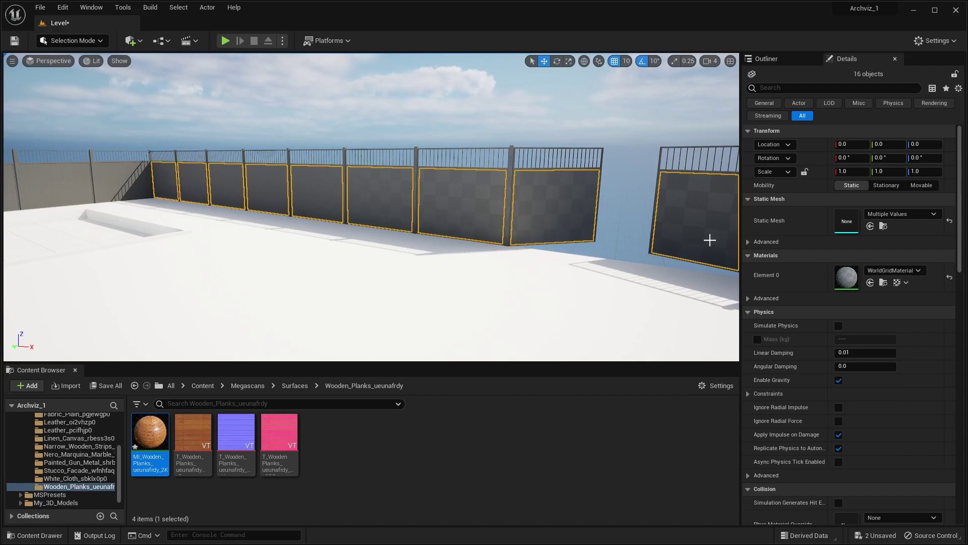
pyautogui.click(870, 283)
pyautogui.press('Escape')
# Examine how the planks line up on the panels around the fence and in its corners
pyautogui.moveTo(371, 207); pyautogui.dragTo(450, 207, button='right')
pyautogui.press('w')
pyautogui.press('w')
pyautogui.press('d')
pyautogui.press('w')
pyautogui.press('s')
pyautogui.press('d')
pyautogui.press('w')
pyautogui.press('s')
pyautogui.press('a')
pyautogui.press('w')
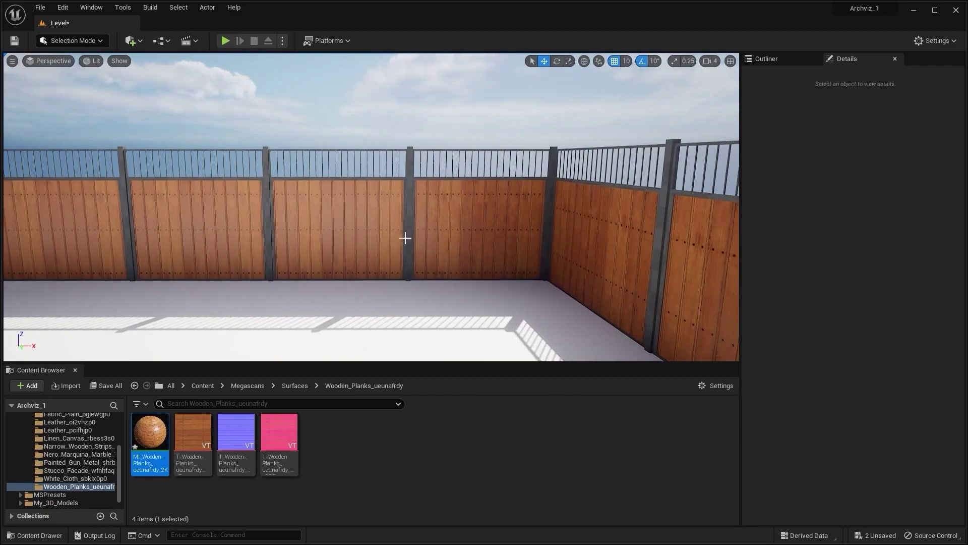
# Duplicate the wooden planks material and apply the copy to the panels of the fence side that runs from the corner to the opening
pyautogui.hotkey('ctrl', 'd')
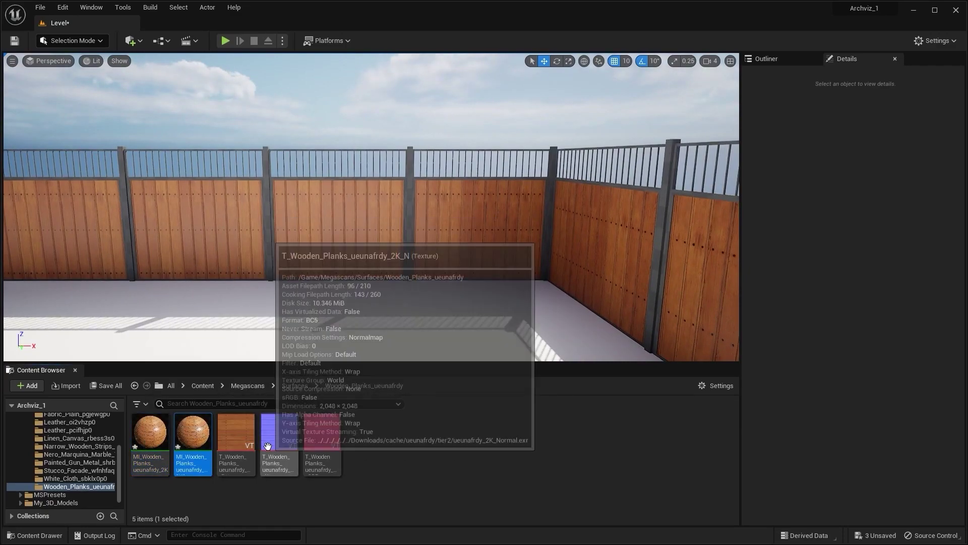
pyautogui.moveTo(196, 438); pyautogui.dragTo(443, 241)
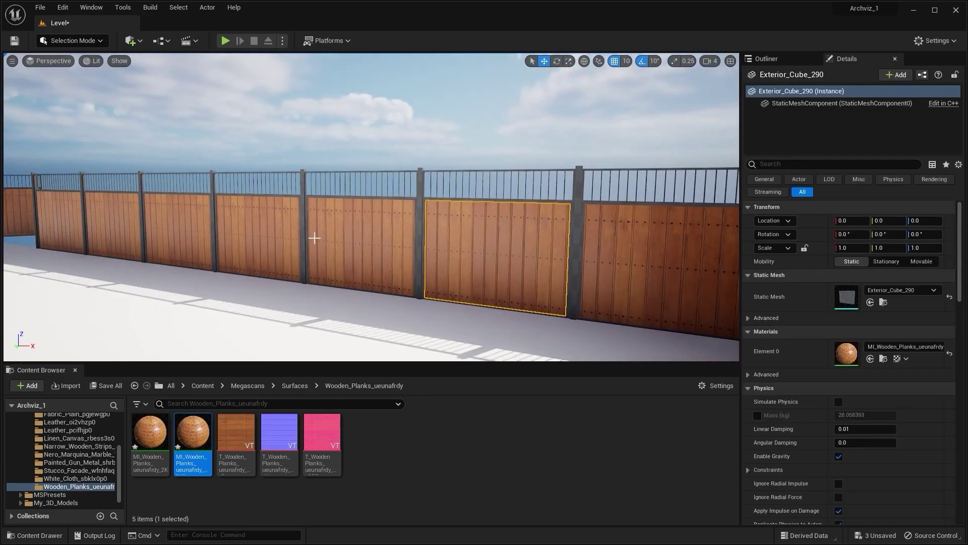
pyautogui.keyDown('ctrl'); pyautogui.click(331, 235); pyautogui.keyUp('ctrl')
pyautogui.keyDown('ctrl'); pyautogui.click(241, 243); pyautogui.keyUp('ctrl')
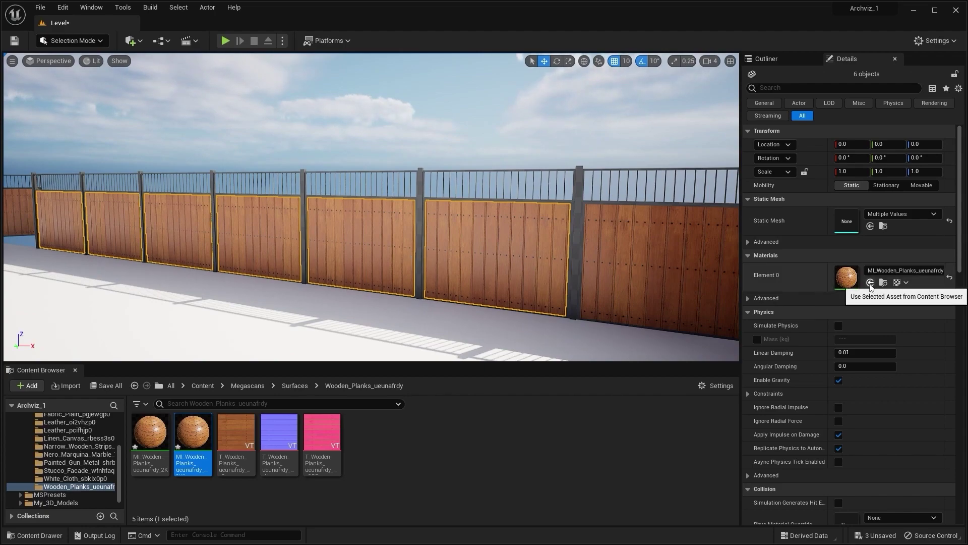
pyautogui.moveTo(595, 262); pyautogui.dragTo(685, 262, button='right')
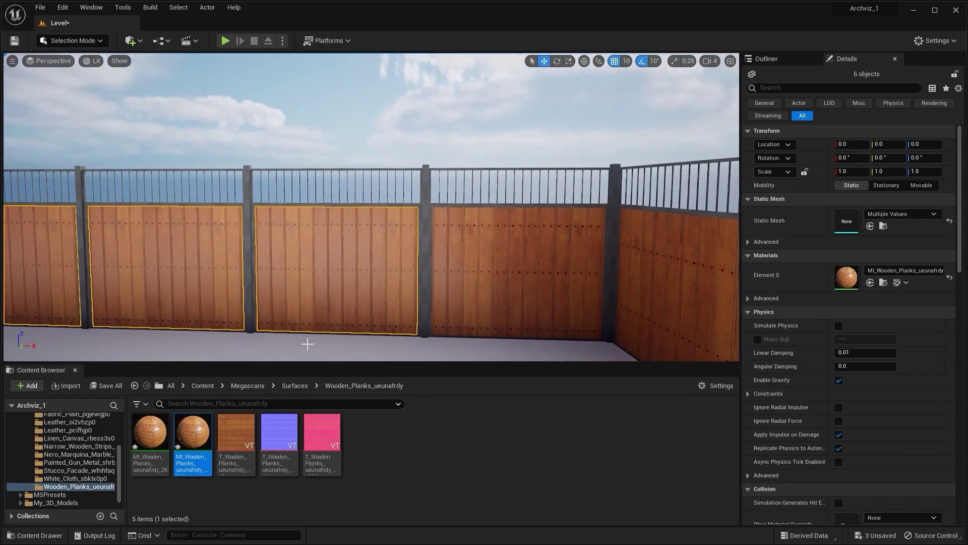
# Try Offset X 0.168 and Offset Y -0.056 in the duplicated wooden planks material, and close the material
pyautogui.doubleClick(193, 437)
pyautogui.moveTo(392, 288)
pyautogui.mouseDown(button='right')
pyautogui.moveTo(391, 279)
pyautogui.moveTo(391, 287)
pyautogui.mouseUp(button='right')
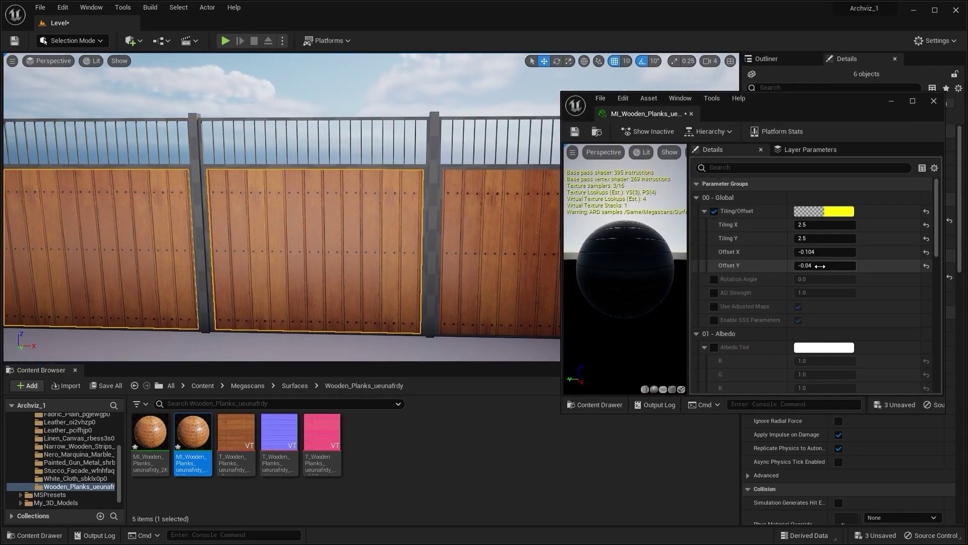
pyautogui.moveTo(825, 266)
pyautogui.mouseDown()
pyautogui.moveTo(847, 265)
pyautogui.moveTo(819, 265)
pyautogui.mouseUp()
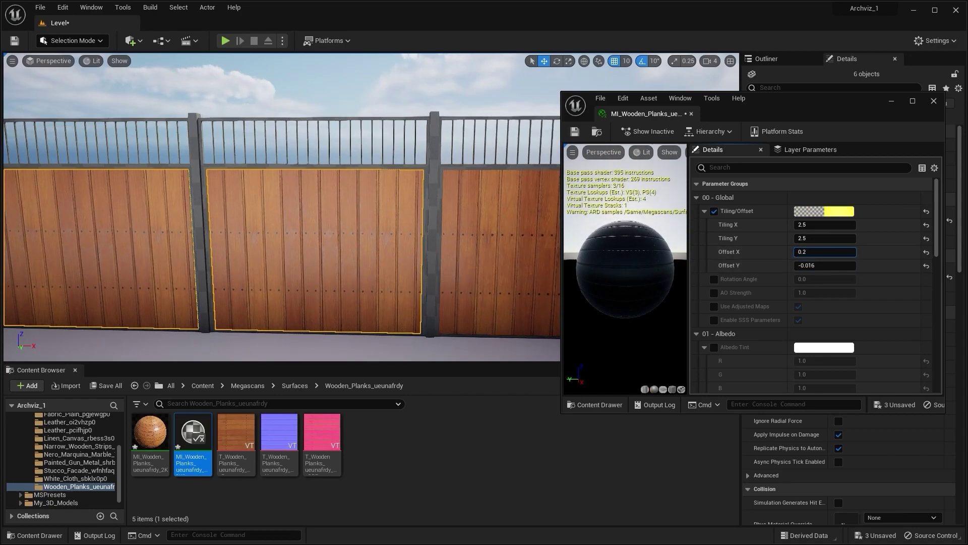
pyautogui.press('Return')
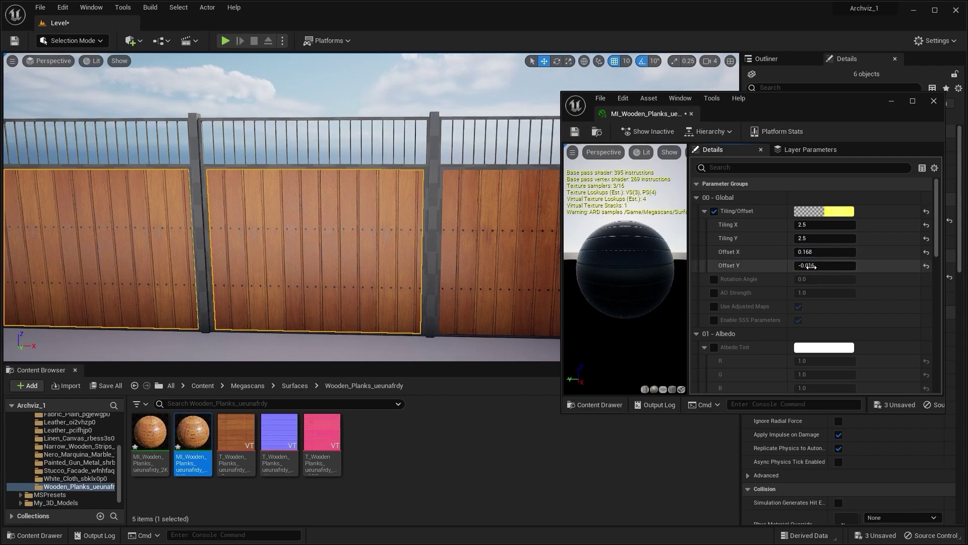
pyautogui.moveTo(813, 267); pyautogui.dragTo(804, 268)
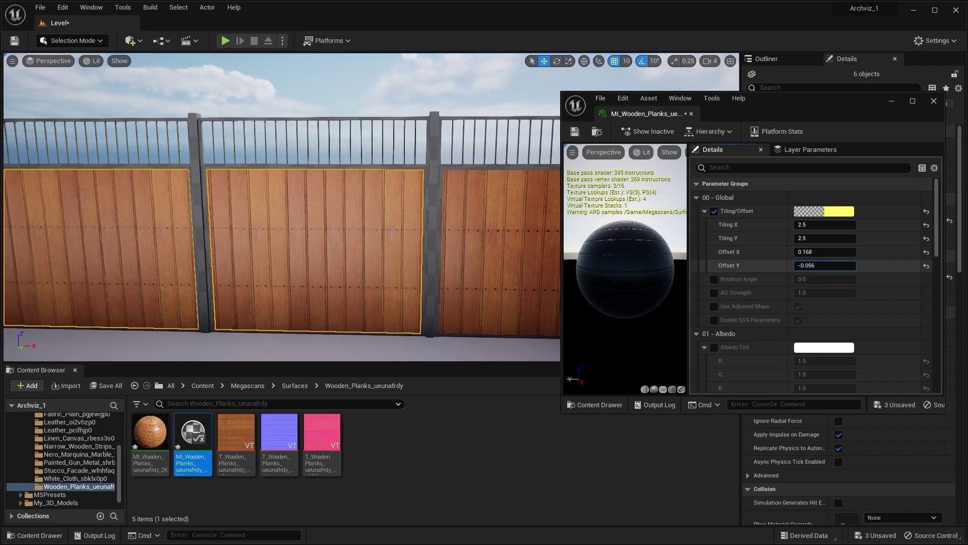
pyautogui.press('Return')
pyautogui.click(933, 101)
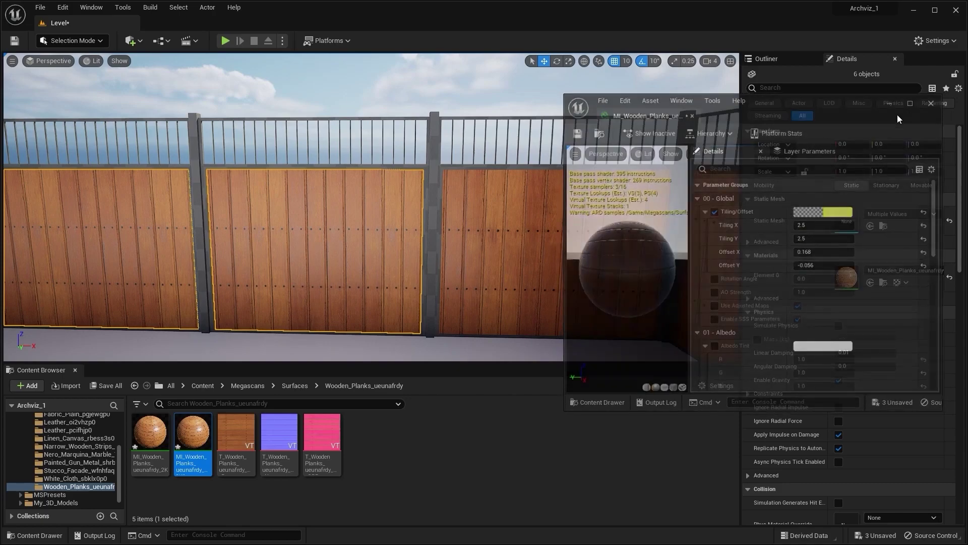
# Reopen the duplicated wooden planks material beside the fence corner and try 3.0 for Tiling X and Tiling Y
pyautogui.click(540, 113)
pyautogui.moveTo(539, 112); pyautogui.dragTo(540, 113, button='right')
pyautogui.press('s')
pyautogui.press('w')
pyautogui.moveTo(457, 246); pyautogui.dragTo(509, 245, button='right')
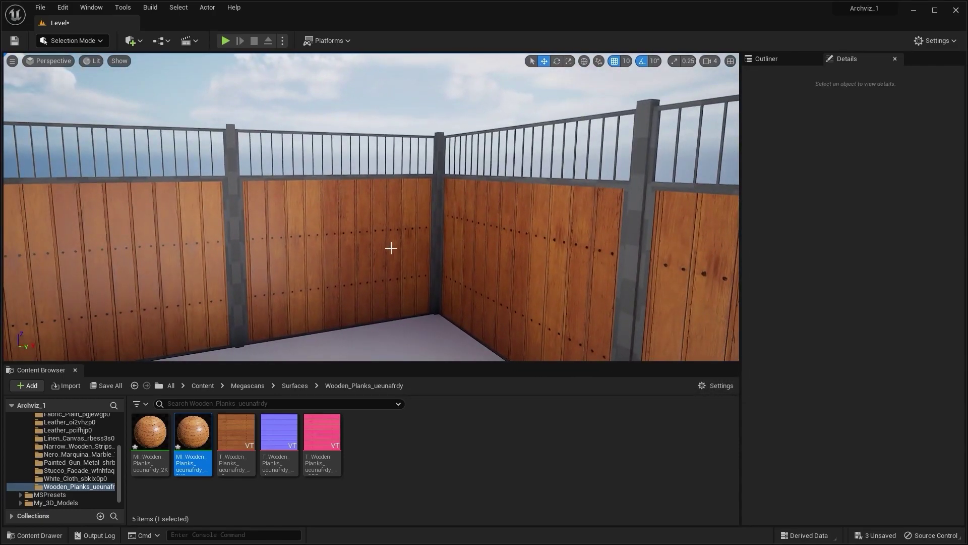
pyautogui.doubleClick(193, 432)
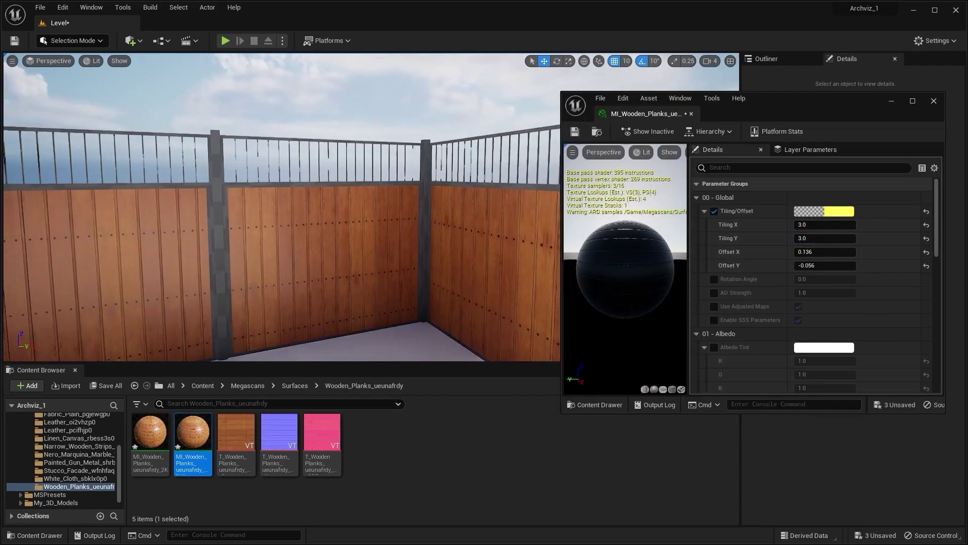
pyautogui.write('22')
# Try 2.3 for Tiling X and Tiling Y with an Offset X of 0.272 in the duplicated material
pyautogui.click(809, 224)
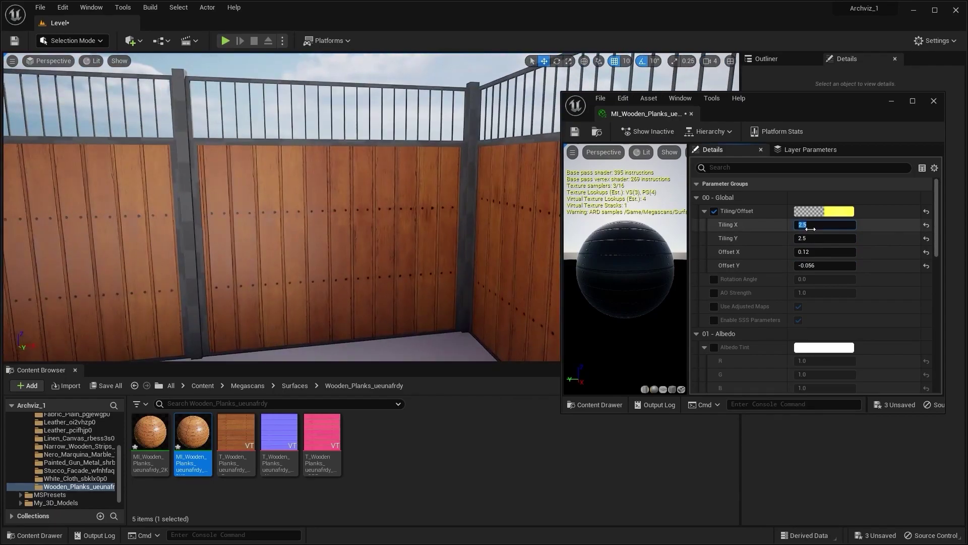
pyautogui.write('2.3')
pyautogui.press('Tab')
pyautogui.write('2.3')
pyautogui.press('Tab')
pyautogui.write('0.272')
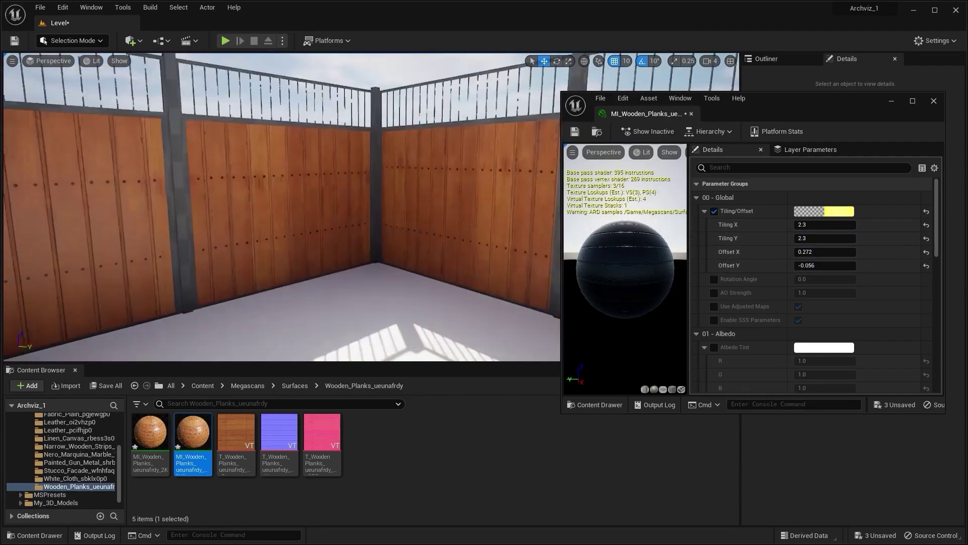
# Try 2.0 for Tiling X and Tiling Y on the corner panel, and set both back to 2.5
pyautogui.moveTo(420, 192); pyautogui.dragTo(314, 204, button='right')
pyautogui.click(419, 192)
pyautogui.write('2.0')
pyautogui.press('Tab')
pyautogui.write('2.0')
pyautogui.click(823, 223)
pyautogui.write('2.5')
pyautogui.click(818, 238)
pyautogui.write('25')
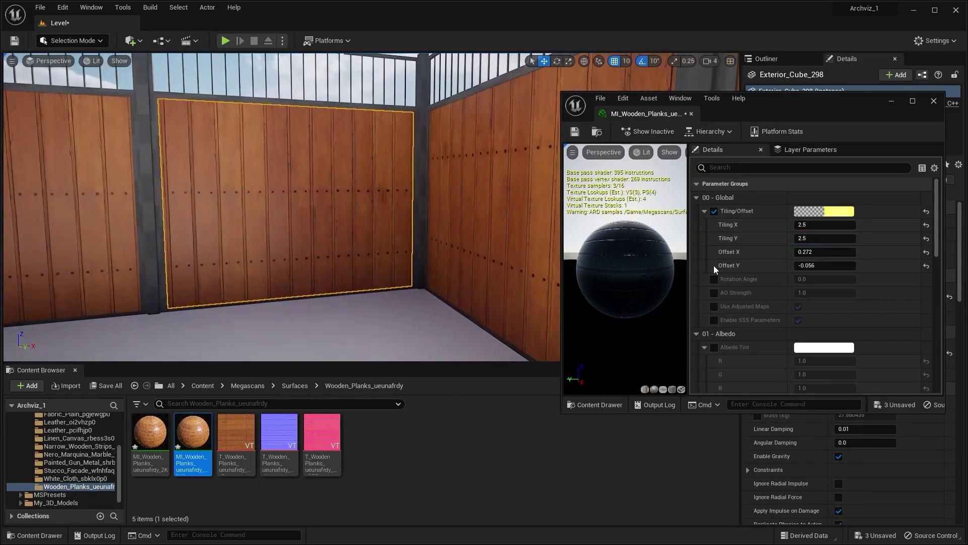
# Shift the planks on the corner panel with Offset Y 0.08 and Offset X 0.112, and deselect the panel
pyautogui.moveTo(824, 266); pyautogui.dragTo(848, 265)
pyautogui.moveTo(824, 252); pyautogui.dragTo(799, 252)
pyautogui.press('Escape')
pyautogui.moveTo(369, 207)
pyautogui.mouseDown(button='right')
pyautogui.moveTo(398, 222)
pyautogui.moveTo(363, 217)
pyautogui.mouseUp(button='right')
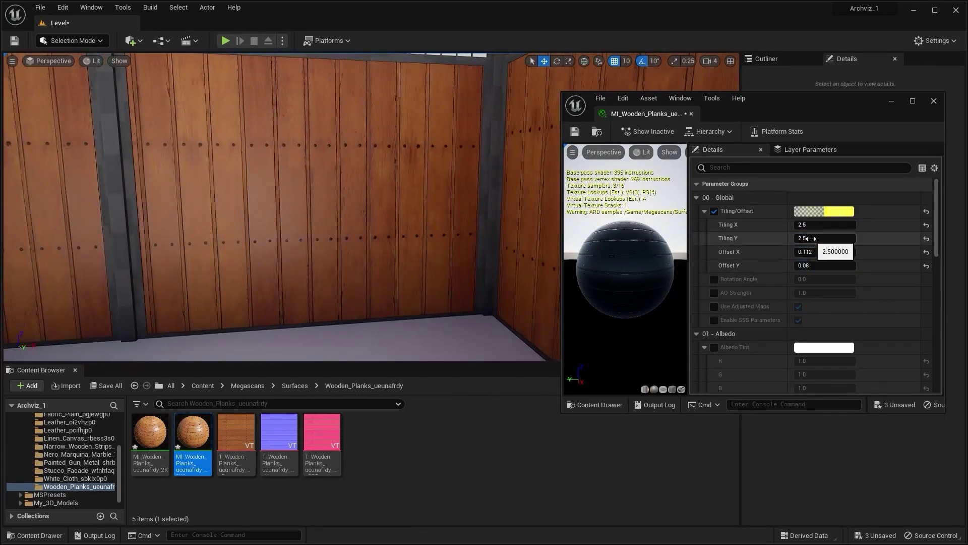
# Fit the planks between the posts by setting Tiling X to about 2.09 and Offset X to 0.416
pyautogui.moveTo(829, 224)
pyautogui.mouseDown()
pyautogui.moveTo(809, 225)
pyautogui.moveTo(835, 253)
pyautogui.moveTo(827, 225)
pyautogui.mouseUp()
pyautogui.moveTo(824, 252); pyautogui.dragTo(827, 225)
pyautogui.moveTo(817, 255); pyautogui.dragTo(827, 256)
pyautogui.moveTo(822, 225); pyautogui.dragTo(817, 226)
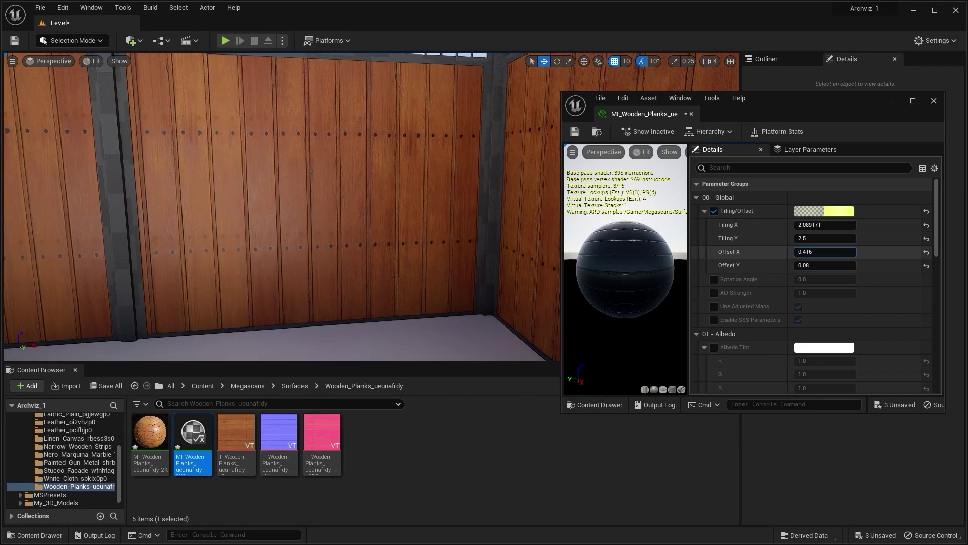
# Select the nine wooden panels of the fence side by the pool, close the material, and assign the duplicated planks material to them
pyautogui.press('s')
pyautogui.moveTo(422, 186); pyautogui.dragTo(81, 252, button='right')
pyautogui.press('w')
pyautogui.press('s')
pyautogui.press('s')
pyautogui.moveTo(328, 227); pyautogui.dragTo(181, 217, button='right')
pyautogui.click(265, 215)
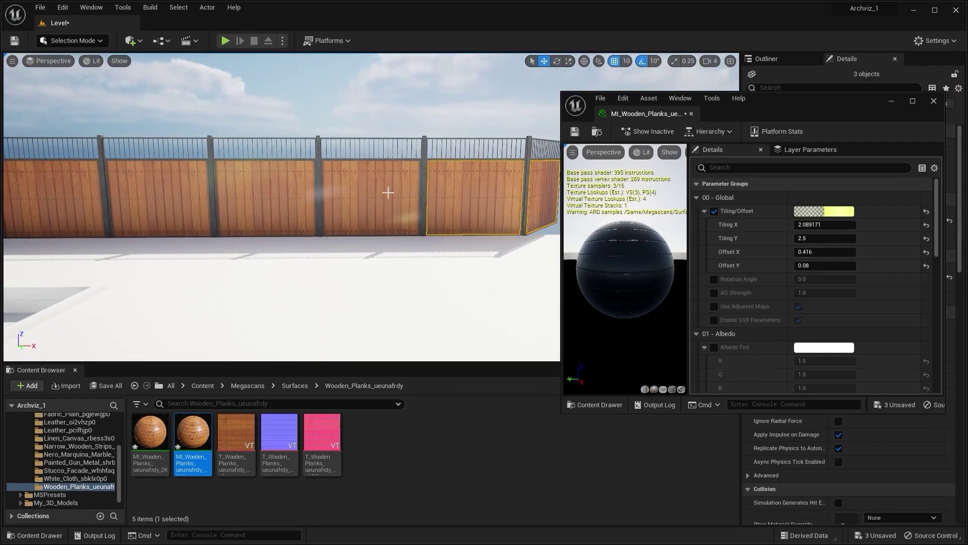
pyautogui.keyDown('ctrl'); pyautogui.click(258, 196); pyautogui.keyUp('ctrl')
pyautogui.moveTo(258, 197); pyautogui.dragTo(207, 197, button='right')
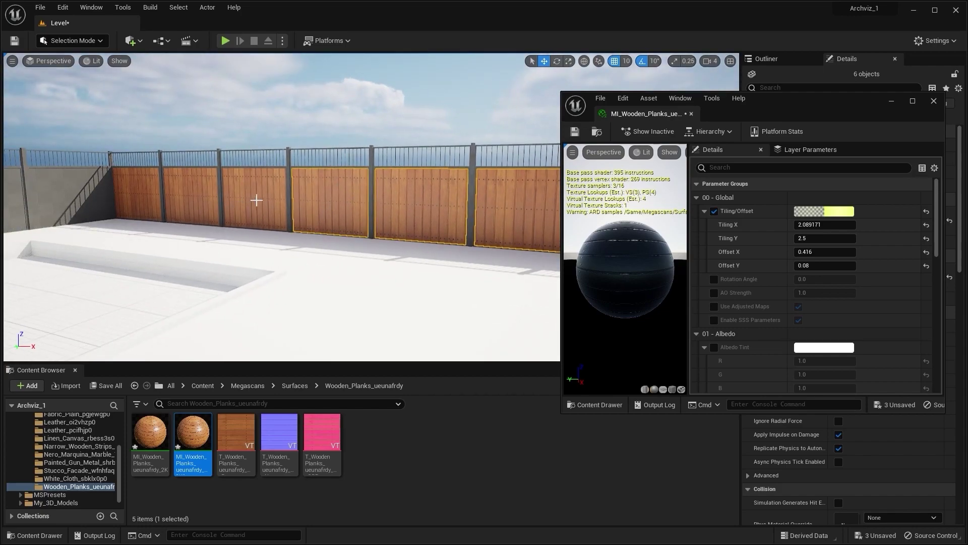
pyautogui.keyDown('ctrl'); pyautogui.click(209, 191); pyautogui.keyUp('ctrl')
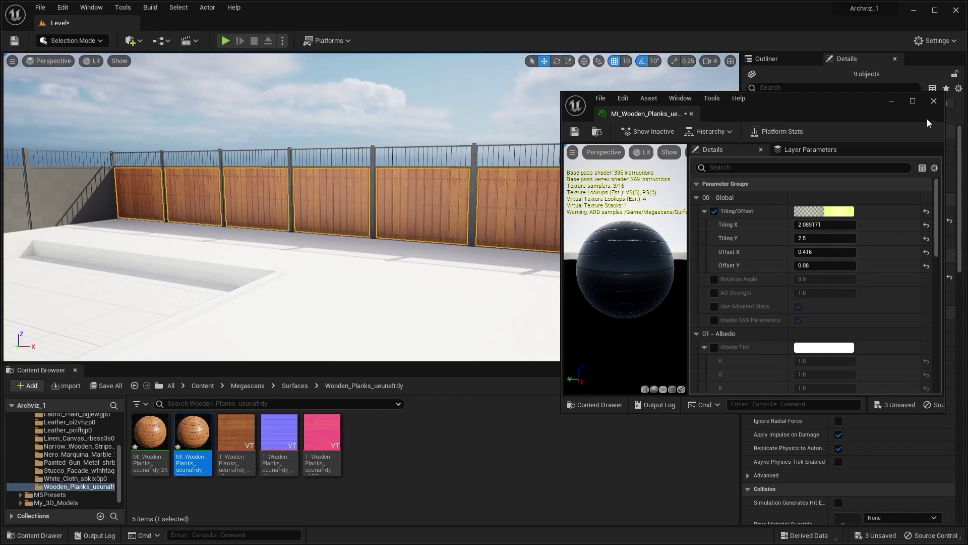
pyautogui.click(933, 100)
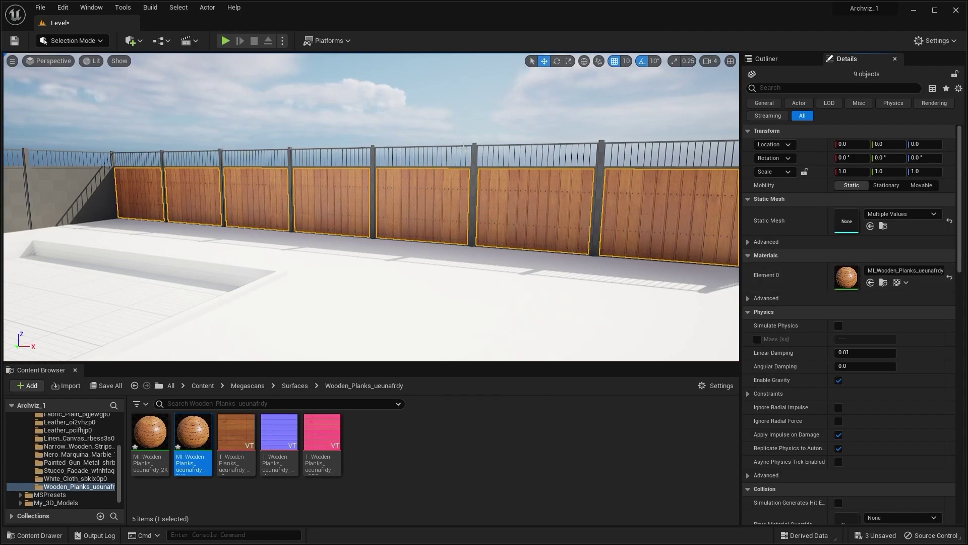
pyautogui.press('Escape')
# Select the 11 remaining grey panels on the sunlit fence side and assign the original MI_Wooden_Planks_ueunafrdy_2K to them
pyautogui.moveTo(461, 152); pyautogui.dragTo(549, 169, button='right')
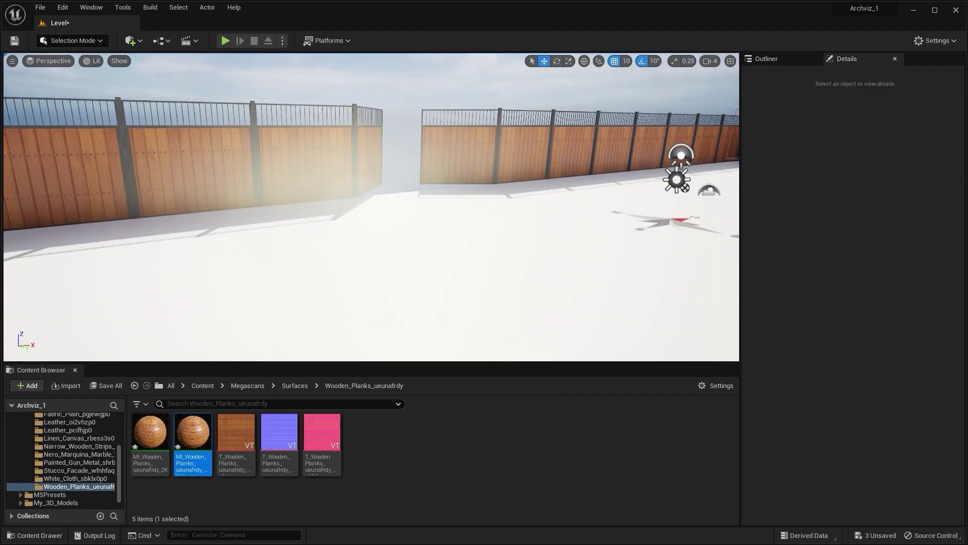
pyautogui.moveTo(414, 151); pyautogui.dragTo(323, 154, button='right')
pyautogui.moveTo(485, 120); pyautogui.dragTo(429, 120, button='right')
pyautogui.click(474, 229)
pyautogui.keyDown('shift'); pyautogui.click(344, 235); pyautogui.keyUp('shift')
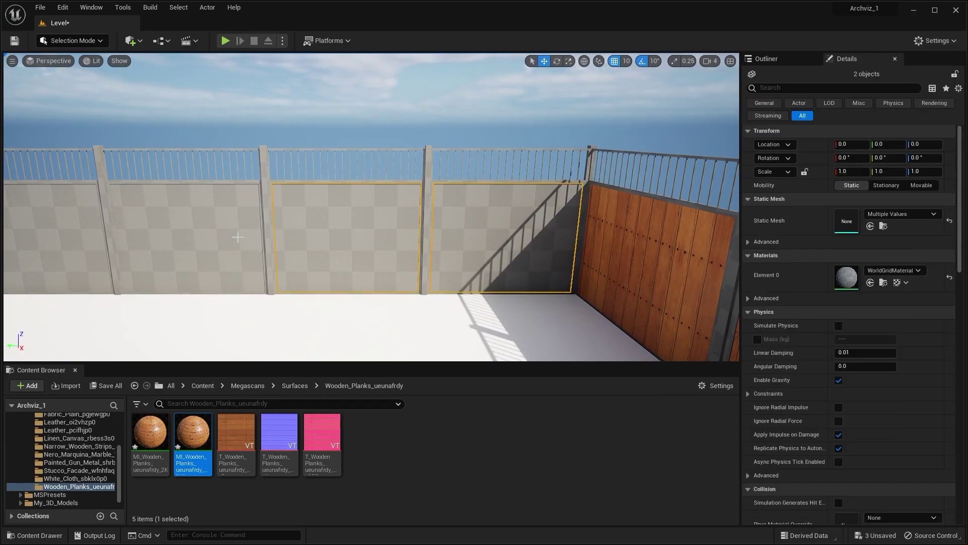
pyautogui.keyDown('shift'); pyautogui.click(227, 238); pyautogui.keyUp('shift')
pyautogui.moveTo(227, 238); pyautogui.dragTo(166, 241, button='right')
pyautogui.moveTo(365, 191); pyautogui.dragTo(343, 189, button='right')
pyautogui.press('w')
pyautogui.keyDown('ctrl'); pyautogui.click(303, 184); pyautogui.keyUp('ctrl')
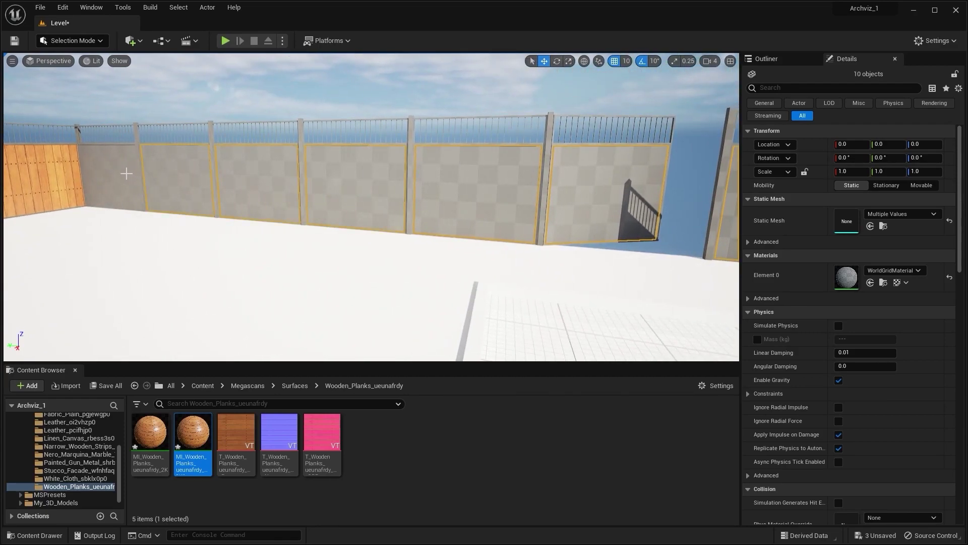
pyautogui.click(150, 433)
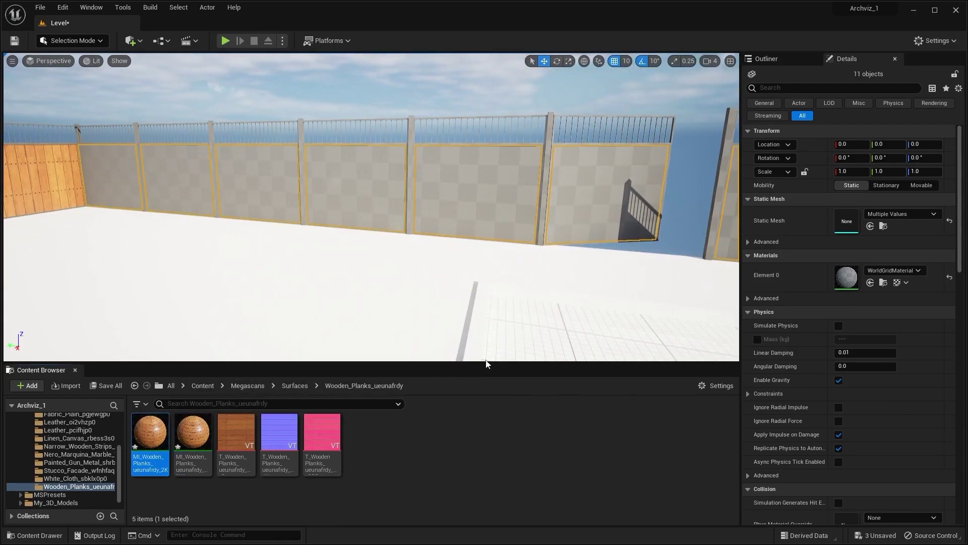
pyautogui.click(872, 282)
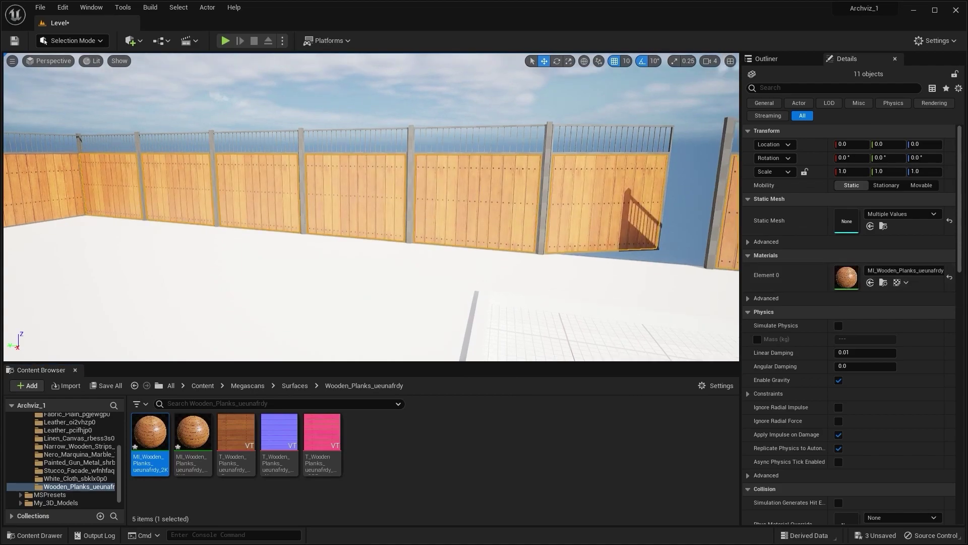
pyautogui.moveTo(335, 253); pyautogui.dragTo(366, 252, button='right')
pyautogui.press('w')
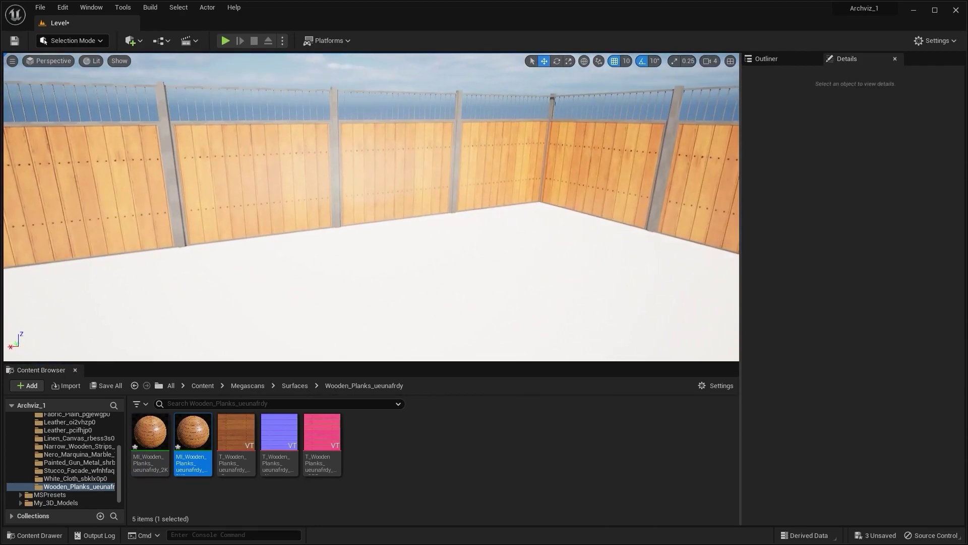
# Select the grey frame around the shaded corner fence panel and open the Quixel Bridge library maximized
pyautogui.moveTo(434, 212); pyautogui.dragTo(282, 201, button='right')
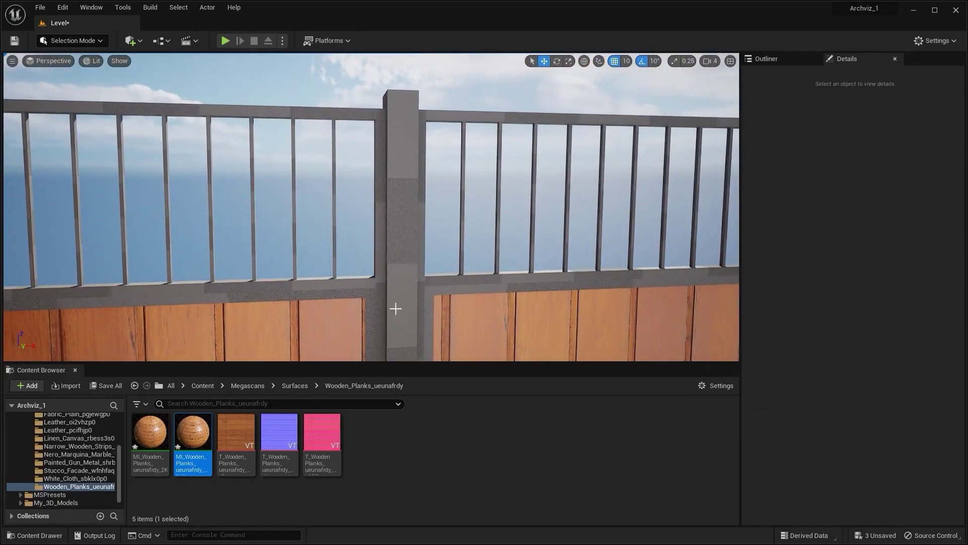
pyautogui.click(381, 308)
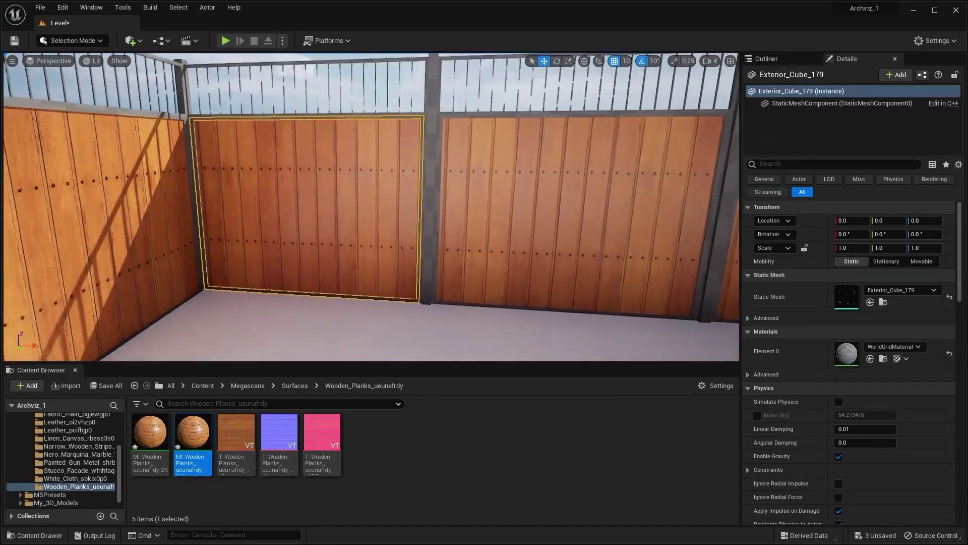
pyautogui.moveTo(124, 141)
pyautogui.mouseDown(button='right')
pyautogui.moveTo(106, 138)
pyautogui.moveTo(124, 141)
pyautogui.mouseUp(button='right')
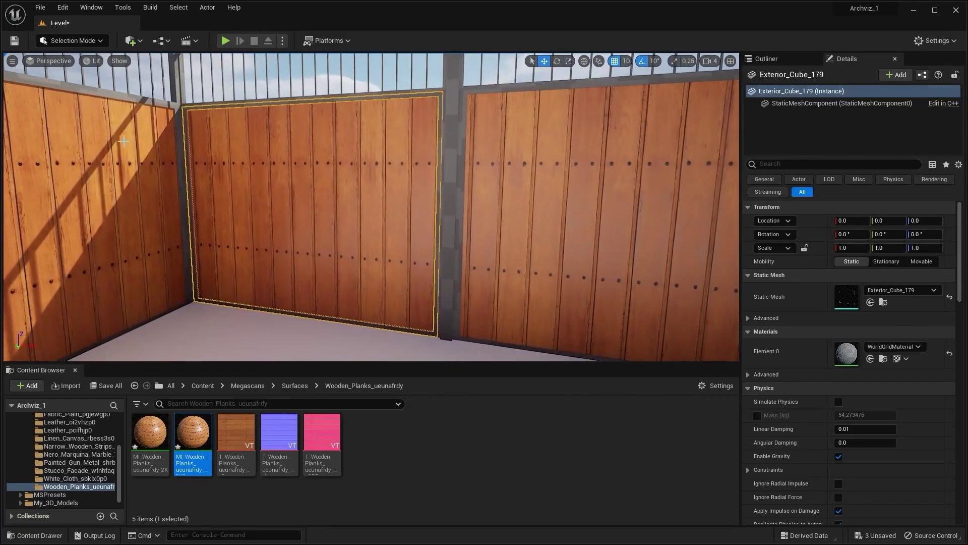
pyautogui.click(132, 40)
pyautogui.click(171, 81)
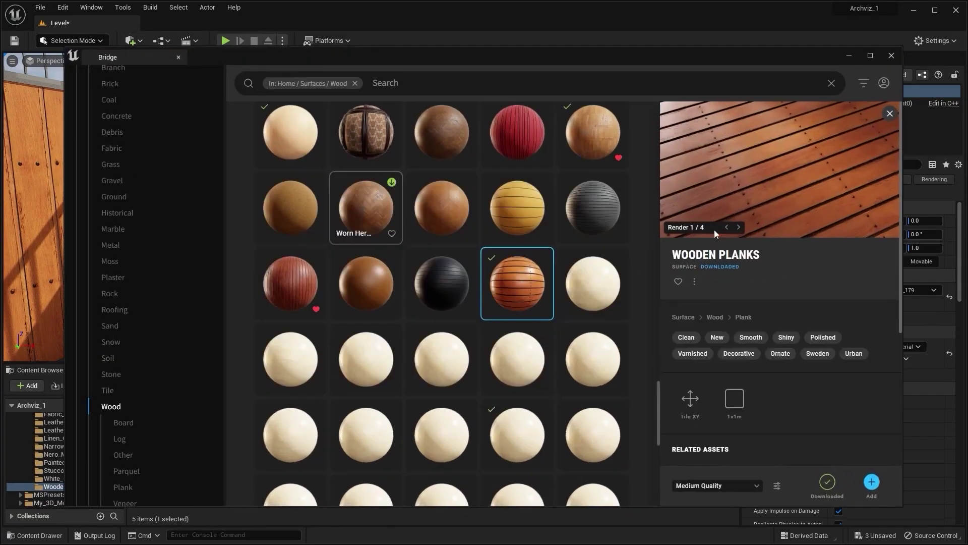
pyautogui.click(871, 56)
# Find the Cedar Veneer surface among the wood surfaces, add it to the project, and minimize Bridge
pyautogui.scroll(-10, 600, 257)
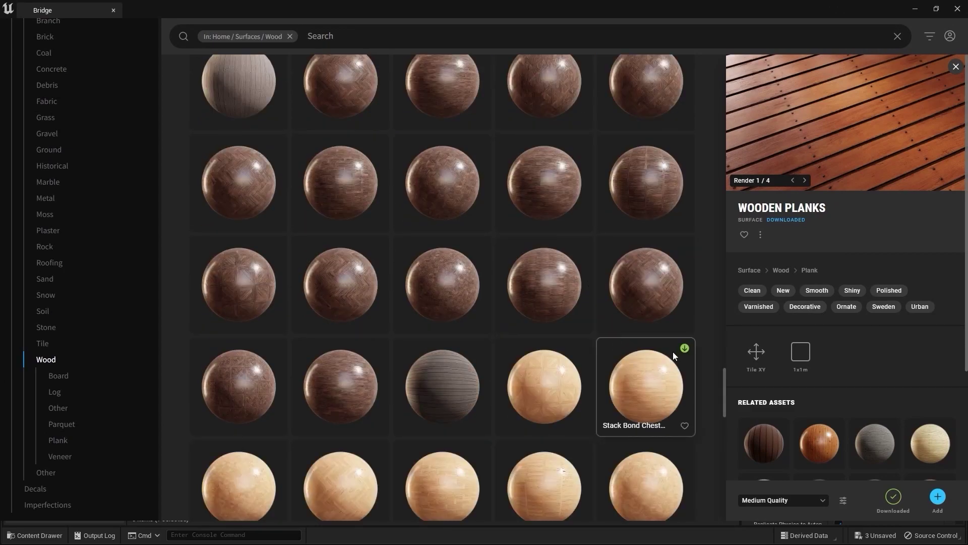
pyautogui.scroll(-15, 625, 328)
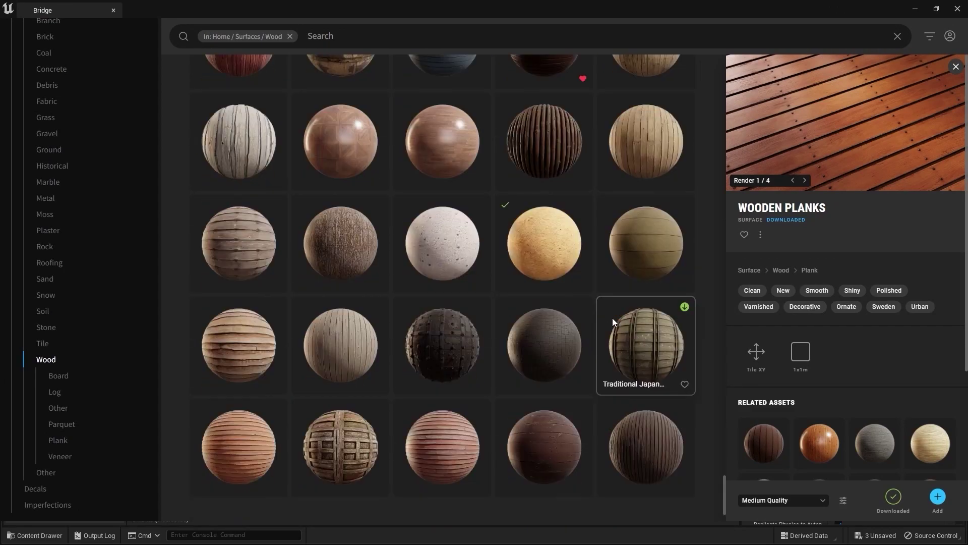
pyautogui.scroll(-15, 612, 318)
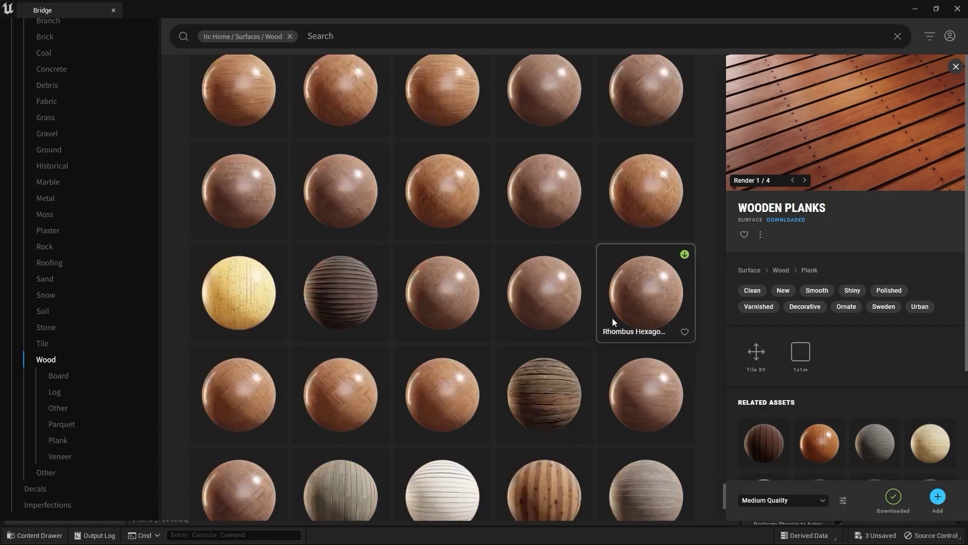
pyautogui.scroll(-5, 612, 317)
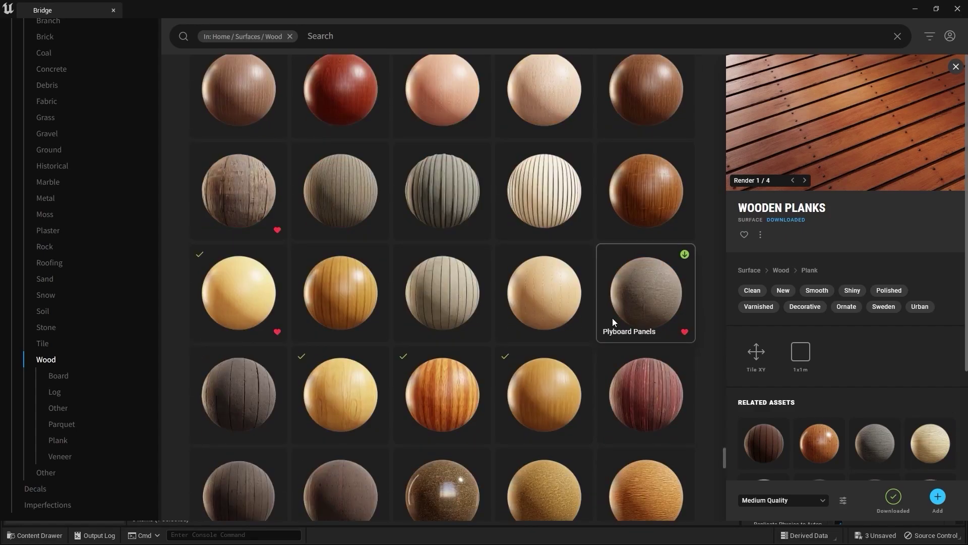
pyautogui.click(253, 285)
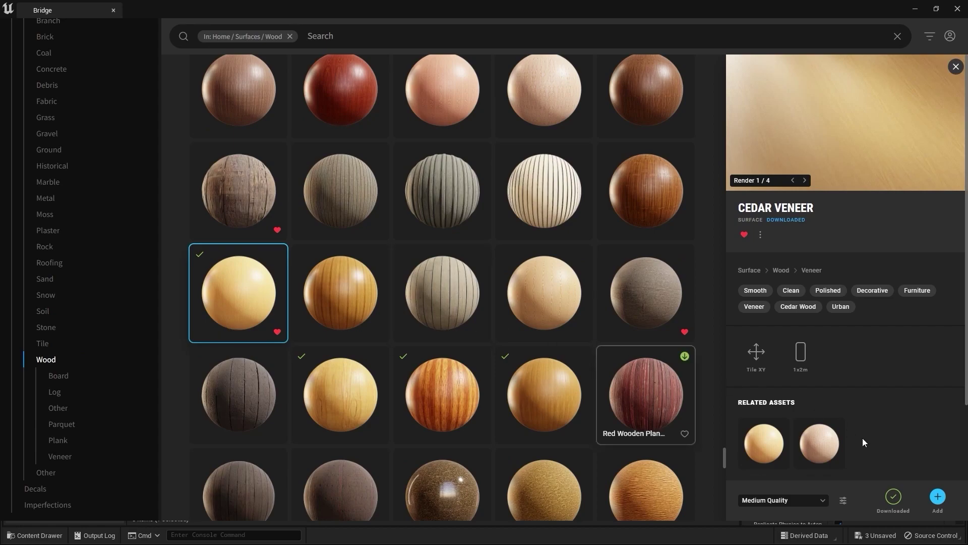
pyautogui.click(915, 7)
# Assign MI_Cedar_Veneer_te3ecdyc_2K to the selected fence panel frame and deselect it
pyautogui.moveTo(449, 201); pyautogui.dragTo(450, 174, button='right')
pyautogui.moveTo(380, 239)
pyautogui.mouseDown(button='right')
pyautogui.moveTo(387, 228)
pyautogui.moveTo(387, 283)
pyautogui.moveTo(380, 239)
pyautogui.mouseUp(button='right')
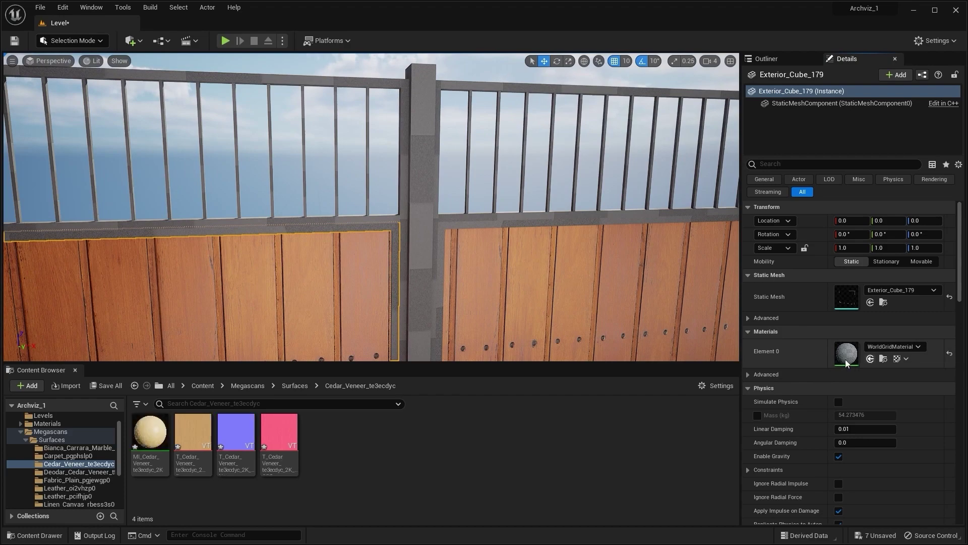
pyautogui.moveTo(175, 417); pyautogui.dragTo(870, 361)
pyautogui.press('Escape')
pyautogui.moveTo(379, 266)
pyautogui.mouseDown(button='right')
pyautogui.moveTo(375, 327)
pyautogui.moveTo(383, 273)
pyautogui.mouseUp(button='right')
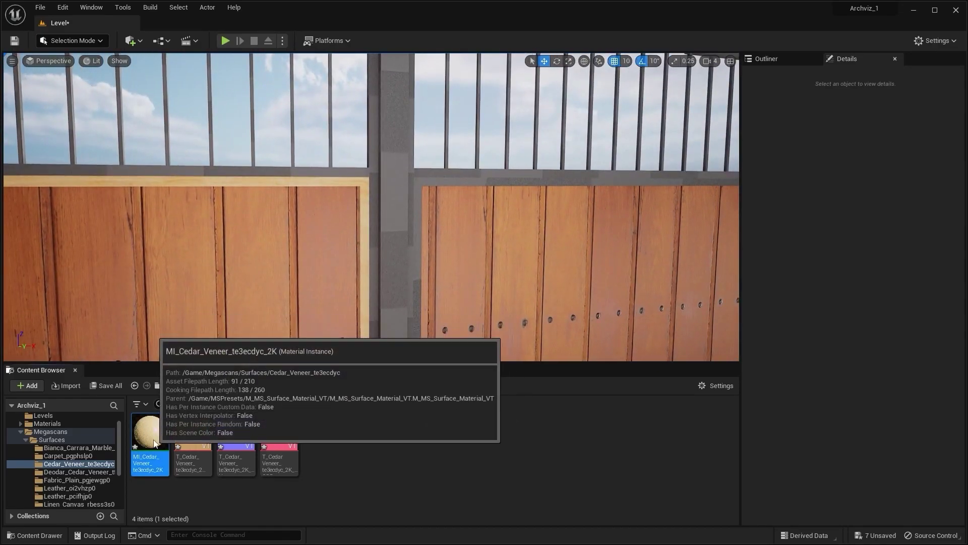
# Enable Albedo Controls in the cedar veneer material and set Contrast to about 2.08, Brightness to 0.936 and Saturation to 0.84
pyautogui.doubleClick(150, 433)
pyautogui.moveTo(777, 108); pyautogui.dragTo(779, 94)
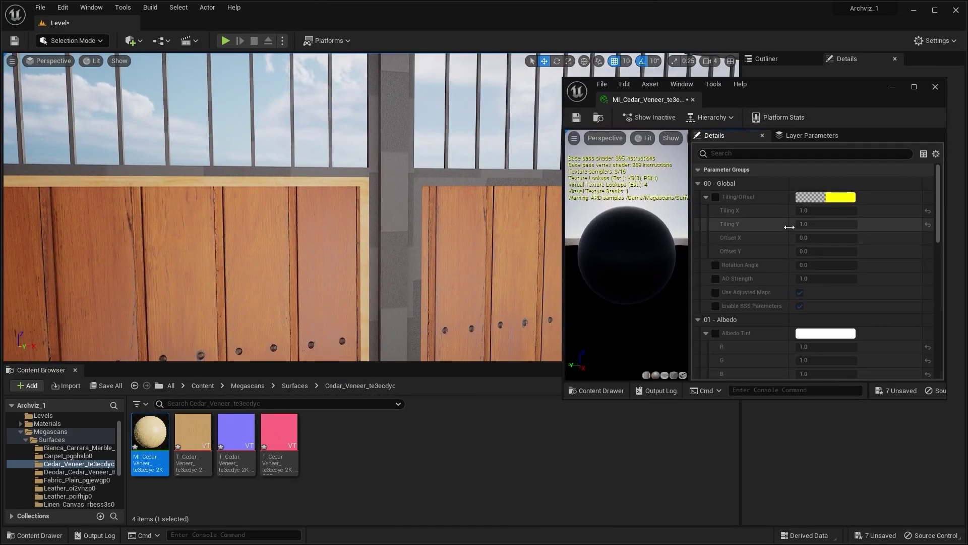
pyautogui.scroll(-3, 742, 237)
pyautogui.scroll(-3, 743, 240)
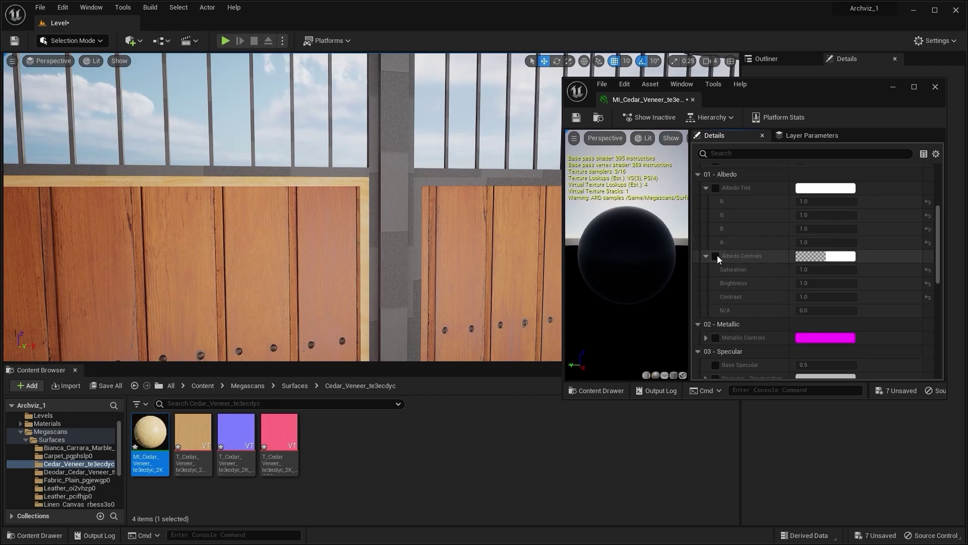
pyautogui.click(716, 256)
pyautogui.moveTo(827, 296); pyautogui.dragTo(865, 296)
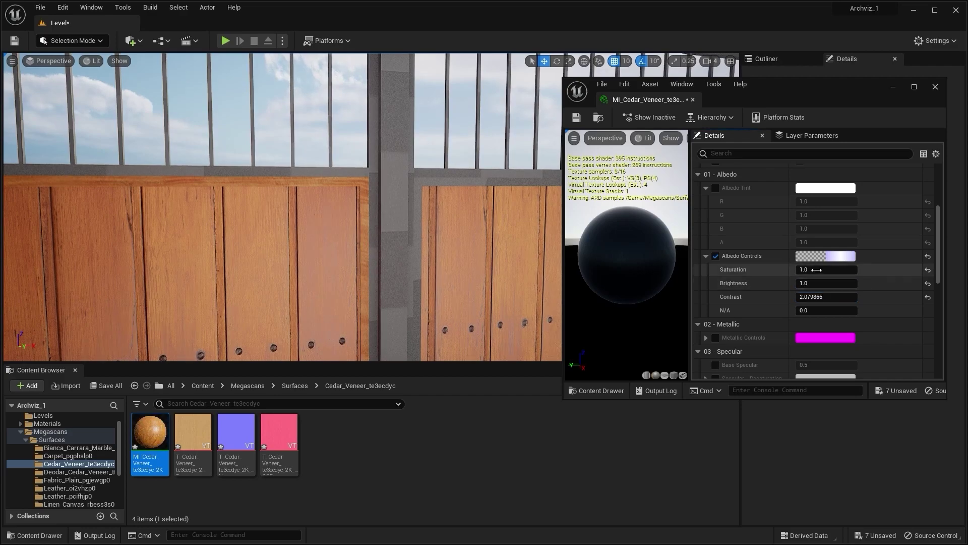
pyautogui.moveTo(827, 283); pyautogui.dragTo(821, 282)
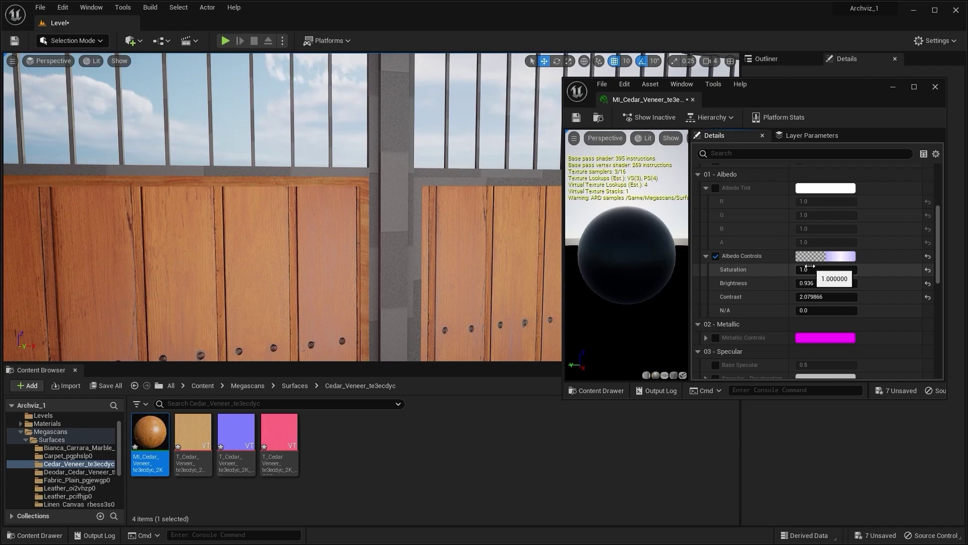
pyautogui.moveTo(809, 266); pyautogui.dragTo(808, 266)
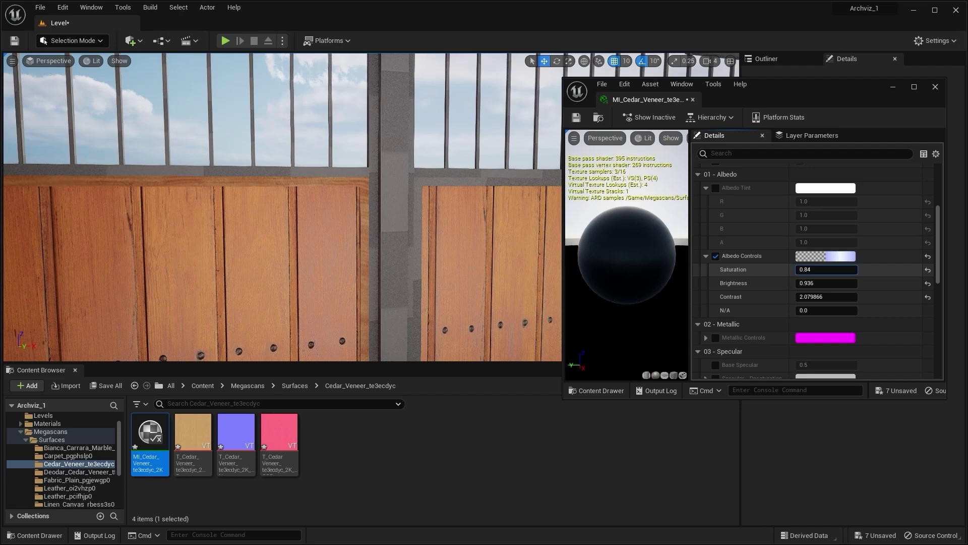
# Set the cedar veneer material's Rotation Angle to 0.25 and close the material
pyautogui.moveTo(457, 268); pyautogui.dragTo(381, 268, button='right')
pyautogui.press('s')
pyautogui.press('w')
pyautogui.press('w')
pyautogui.press('s')
pyautogui.press('w')
pyautogui.scroll(5, 801, 257)
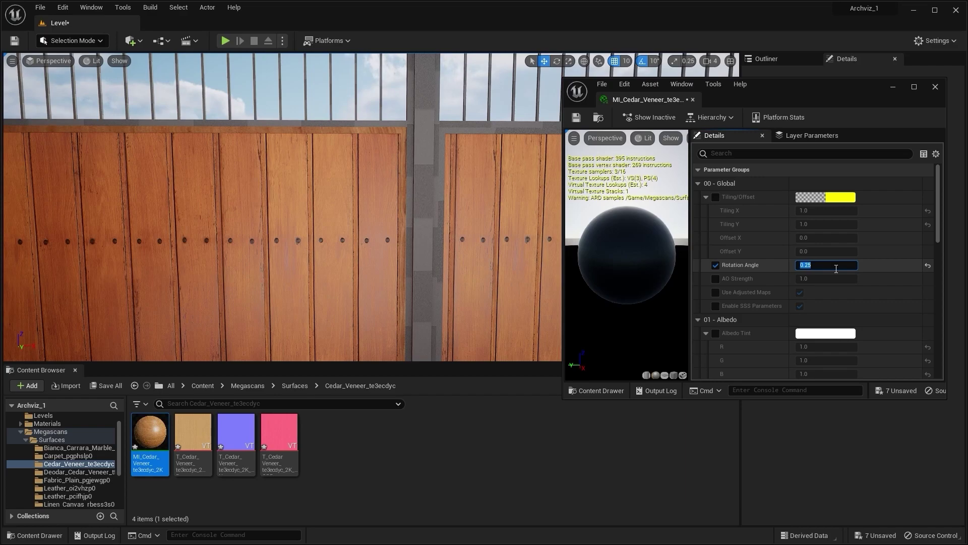
pyautogui.click(934, 87)
# Select the grey frames around the neighbouring fence panels and assign MI_Cedar_Veneer_te3ecdyc_2K to them
pyautogui.click(633, 447)
pyautogui.moveTo(480, 250); pyautogui.dragTo(486, 252, button='right')
pyautogui.moveTo(332, 188); pyautogui.dragTo(326, 186, button='right')
pyautogui.click(472, 173)
pyautogui.moveTo(473, 173); pyautogui.dragTo(422, 171, button='right')
pyautogui.keyDown('ctrl'); pyautogui.click(329, 168); pyautogui.keyUp('ctrl')
pyautogui.moveTo(329, 168); pyautogui.dragTo(438, 158, button='right')
pyautogui.keyDown('ctrl'); pyautogui.click(374, 156); pyautogui.keyUp('ctrl')
pyautogui.keyDown('ctrl'); pyautogui.click(454, 108); pyautogui.keyUp('ctrl')
pyautogui.moveTo(454, 108); pyautogui.dragTo(466, 107, button='right')
pyautogui.keyDown('ctrl'); pyautogui.click(570, 106); pyautogui.keyUp('ctrl')
pyautogui.hotkey('ctrl', 'z')
pyautogui.moveTo(570, 106)
pyautogui.mouseDown(button='right')
pyautogui.moveTo(604, 108)
pyautogui.moveTo(580, 116)
pyautogui.mouseUp(button='right')
pyautogui.keyDown('ctrl'); pyautogui.click(600, 107); pyautogui.keyUp('ctrl')
pyautogui.keyDown('ctrl'); pyautogui.click(604, 108); pyautogui.keyUp('ctrl')
pyautogui.moveTo(151, 432); pyautogui.dragTo(846, 277)
# Select the next run of grey panel frames along the fence and give them the cedar veneer material
pyautogui.moveTo(454, 166); pyautogui.dragTo(504, 187, button='right')
pyautogui.click(348, 126)
pyautogui.click(323, 122)
pyautogui.keyDown('ctrl'); pyautogui.click(328, 126); pyautogui.keyUp('ctrl')
pyautogui.keyDown('ctrl'); pyautogui.click(403, 118); pyautogui.keyUp('ctrl')
pyautogui.keyDown('ctrl'); pyautogui.click(509, 114); pyautogui.keyUp('ctrl')
pyautogui.keyDown('ctrl'); pyautogui.click(622, 134); pyautogui.keyUp('ctrl')
pyautogui.keyDown('ctrl'); pyautogui.click(595, 135); pyautogui.keyUp('ctrl')
pyautogui.keyDown('ctrl'); pyautogui.click(586, 135); pyautogui.keyUp('ctrl')
pyautogui.keyDown('ctrl'); pyautogui.click(624, 126); pyautogui.keyUp('ctrl')
pyautogui.keyDown('ctrl'); pyautogui.click(620, 141); pyautogui.keyUp('ctrl')
pyautogui.keyDown('ctrl'); pyautogui.click(620, 143); pyautogui.keyUp('ctrl')
pyautogui.keyDown('ctrl'); pyautogui.click(612, 156); pyautogui.keyUp('ctrl')
pyautogui.keyDown('ctrl'); pyautogui.click(605, 166); pyautogui.keyUp('ctrl')
pyautogui.click(870, 282)
# Select the remaining grey fence panel frames, assign the cedar veneer material to them, and deselect everything
pyautogui.click(454, 190)
pyautogui.keyDown('ctrl'); pyautogui.click(555, 163); pyautogui.keyUp('ctrl')
pyautogui.moveTo(555, 163); pyautogui.dragTo(628, 99, button='right')
pyautogui.hotkey('ctrl', 'z')
pyautogui.keyDown('ctrl'); pyautogui.click(595, 164); pyautogui.keyUp('ctrl')
pyautogui.keyDown('ctrl'); pyautogui.click(605, 164); pyautogui.keyUp('ctrl')
pyautogui.moveTo(605, 164); pyautogui.dragTo(504, 192, button='right')
pyautogui.keyDown('ctrl'); pyautogui.click(493, 153); pyautogui.keyUp('ctrl')
pyautogui.keyDown('ctrl'); pyautogui.click(497, 159); pyautogui.keyUp('ctrl')
pyautogui.keyDown('ctrl'); pyautogui.click(497, 157); pyautogui.keyUp('ctrl')
pyautogui.keyDown('ctrl'); pyautogui.click(605, 157); pyautogui.keyUp('ctrl')
pyautogui.keyDown('ctrl'); pyautogui.click(600, 169); pyautogui.keyUp('ctrl')
pyautogui.keyDown('ctrl'); pyautogui.click(600, 166); pyautogui.keyUp('ctrl')
pyautogui.keyDown('ctrl'); pyautogui.click(605, 154); pyautogui.keyUp('ctrl')
pyautogui.hotkey('ctrl', 'z')
pyautogui.click(870, 283)
pyautogui.press('Escape')
# Select the black window frame on the house and locate its MI_Painted_Gun_Metal material in the project content
pyautogui.moveTo(428, 86); pyautogui.dragTo(397, 81, button='right')
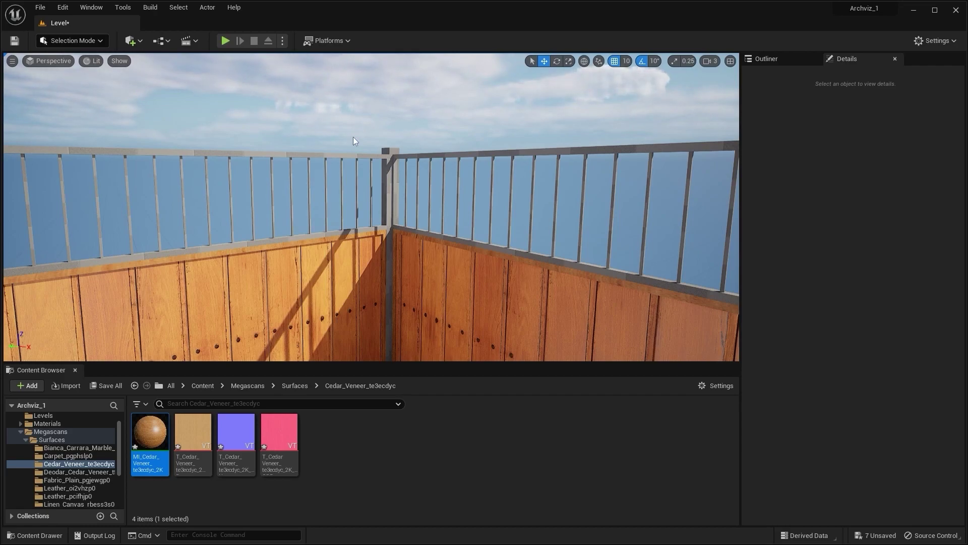
pyautogui.moveTo(224, 188); pyautogui.dragTo(225, 188, button='right')
pyautogui.moveTo(298, 257); pyautogui.dragTo(298, 257, button='right')
pyautogui.click(470, 246)
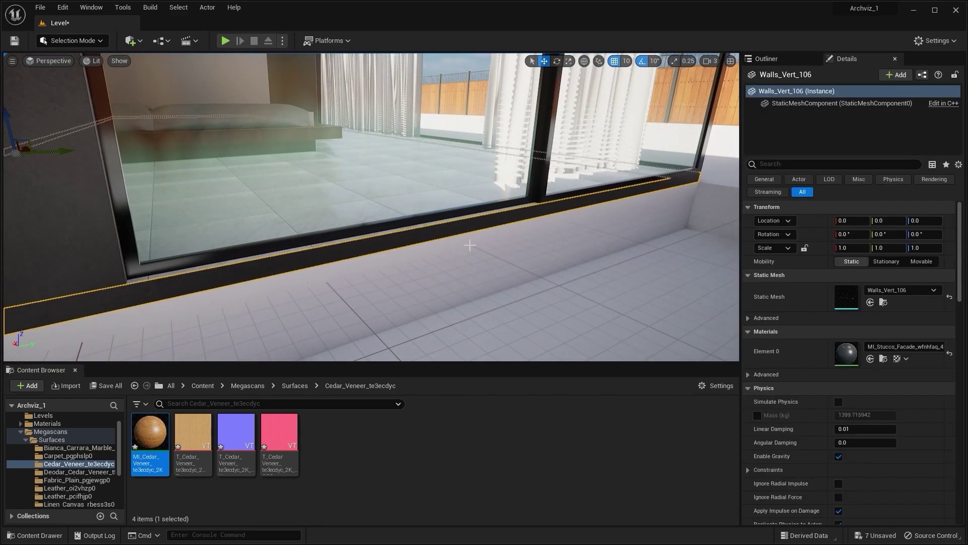
pyautogui.click(378, 228)
pyautogui.click(883, 359)
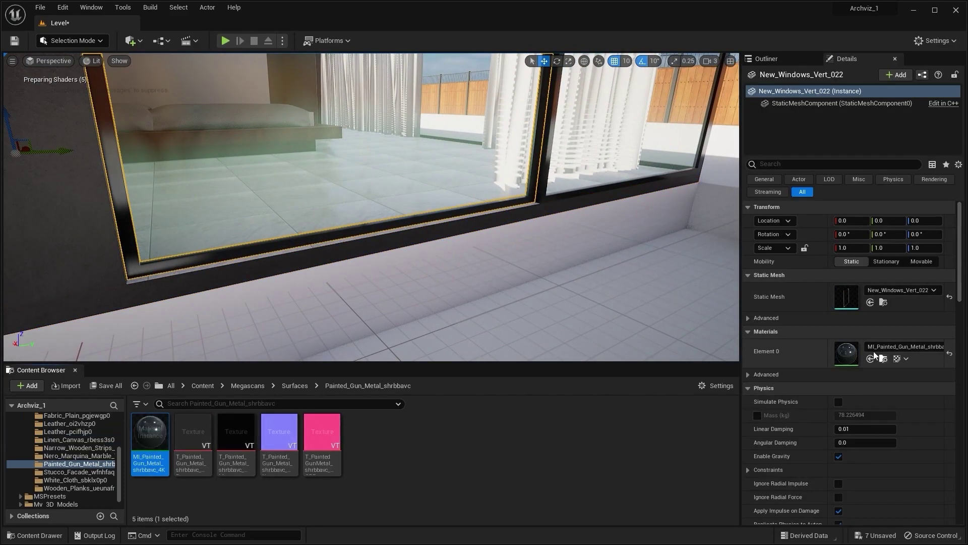
# Switch the viewport to the Left orthographic view, deselect the window frame, and bring the fence beyond the house into view
pyautogui.moveTo(371, 207); pyautogui.dragTo(371, 206, button='right')
pyautogui.moveTo(230, 161); pyautogui.dragTo(231, 162, button='right')
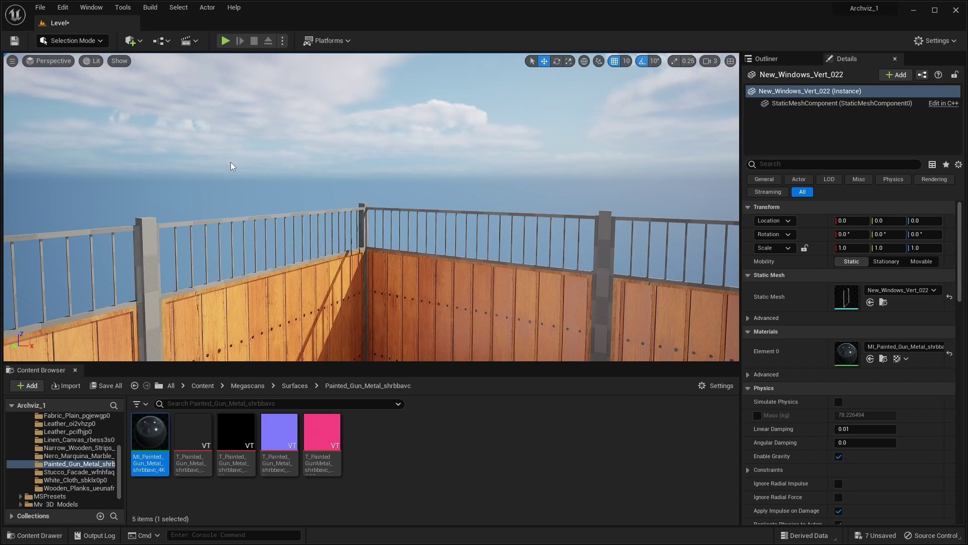
pyautogui.press('s')
pyautogui.moveTo(231, 162); pyautogui.dragTo(282, 154, button='right')
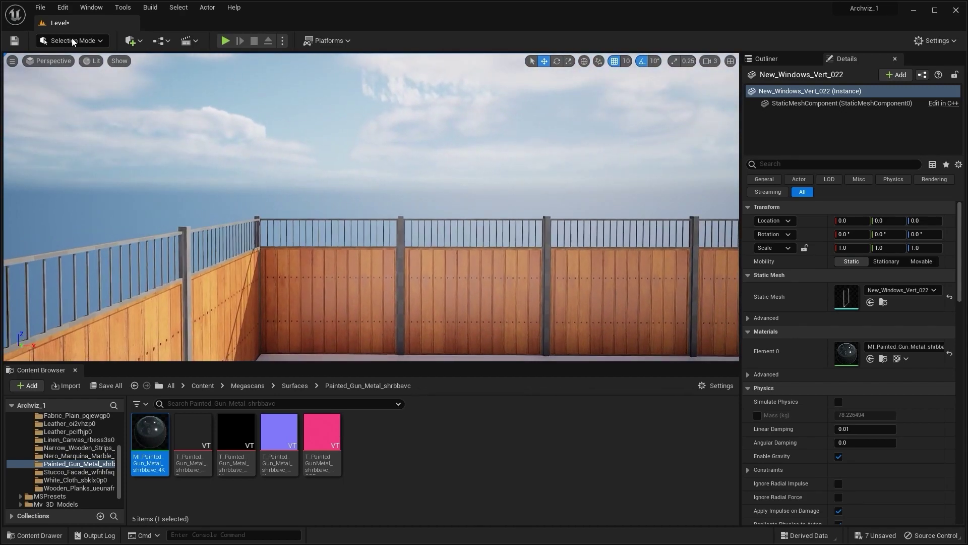
pyautogui.click(55, 62)
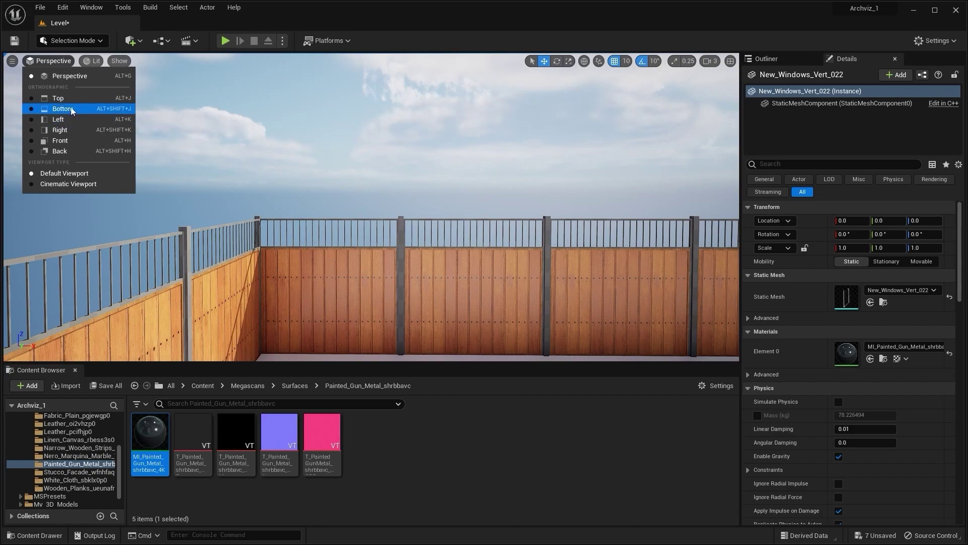
pyautogui.click(65, 119)
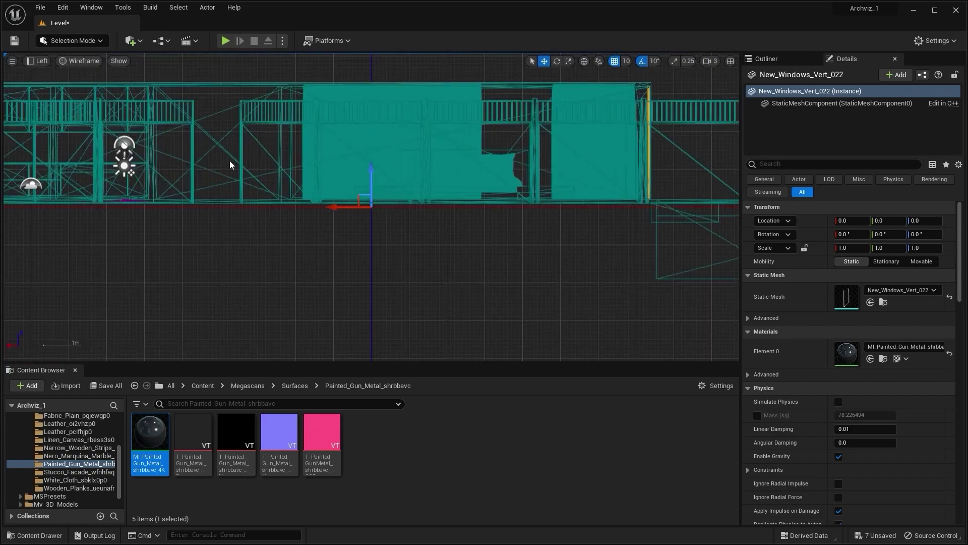
pyautogui.moveTo(325, 154); pyautogui.dragTo(340, 153, button='right')
pyautogui.click(580, 301)
pyautogui.moveTo(668, 194); pyautogui.dragTo(528, 207, button='right')
pyautogui.moveTo(607, 158); pyautogui.dragTo(402, 214, button='right')
pyautogui.moveTo(650, 177); pyautogui.dragTo(423, 181, button='right')
pyautogui.scroll(-1, 545, 150)
pyautogui.moveTo(561, 145); pyautogui.dragTo(577, 152, button='right')
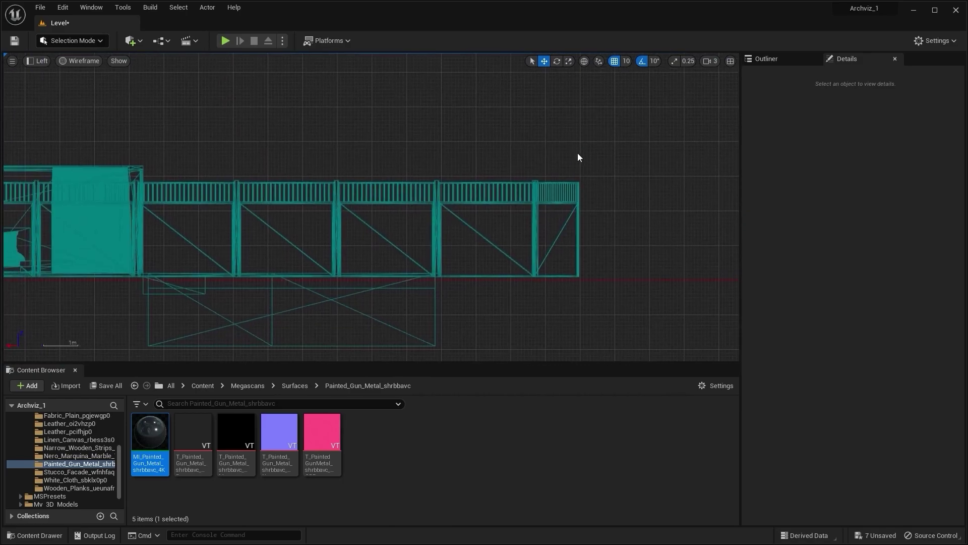
# Select the fence railings and posts extending past the pool side of the house and assign MI_Painted_Gun_Metal to them
pyautogui.moveTo(216, 187); pyautogui.dragTo(186, 187)
pyautogui.moveTo(186, 187); pyautogui.dragTo(305, 141, button='right')
pyautogui.scroll(5, 367, 138)
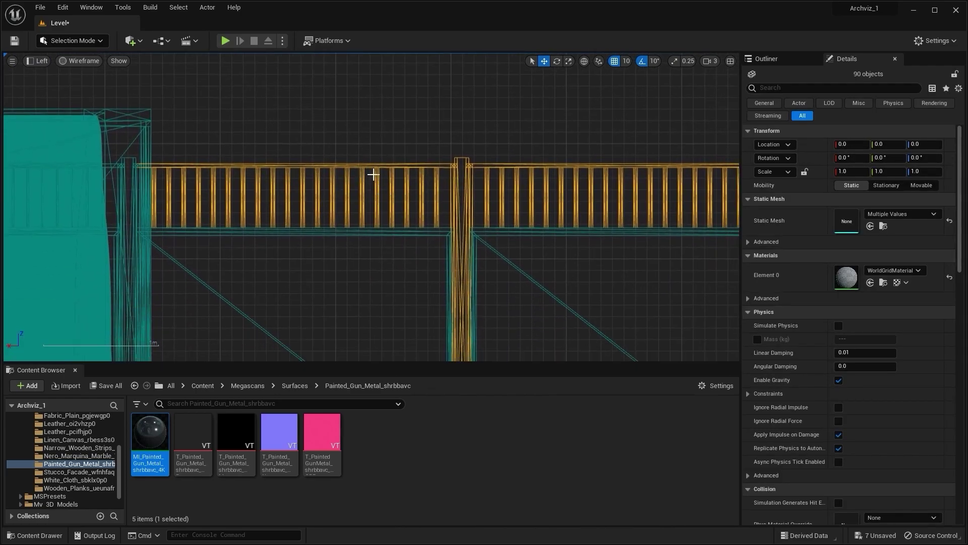
pyautogui.moveTo(373, 167); pyautogui.dragTo(302, 144, button='right')
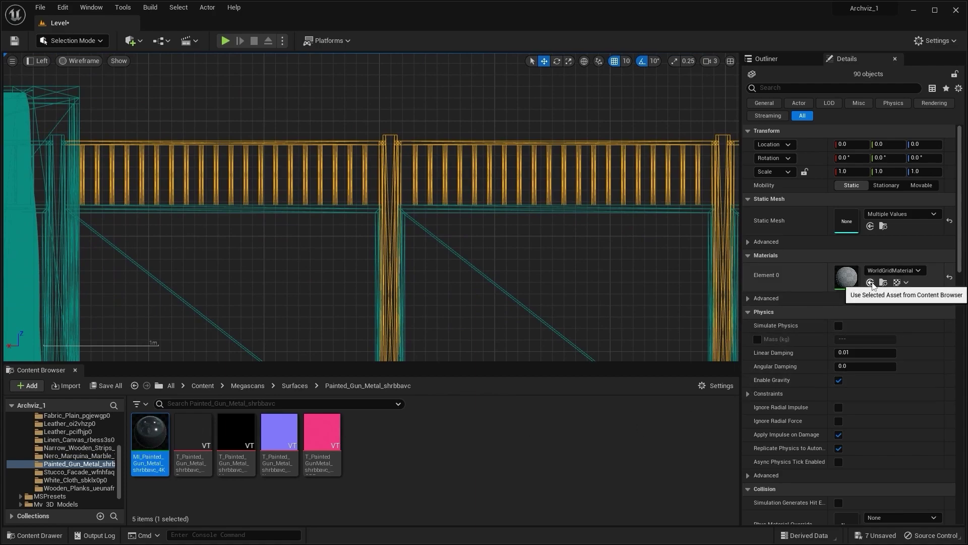
pyautogui.click(870, 282)
pyautogui.moveTo(660, 284); pyautogui.dragTo(690, 274, button='right')
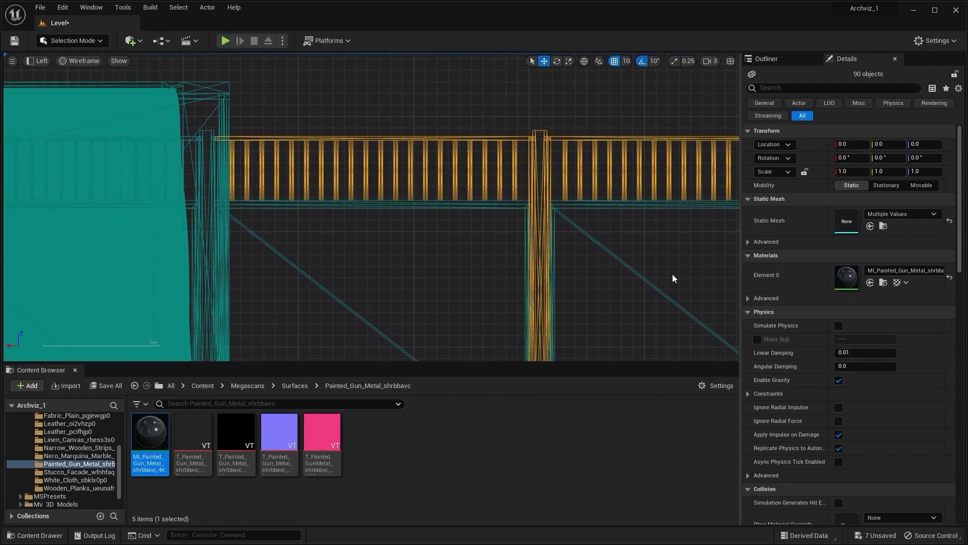
# Select the railings and posts of the fence extending past the opposite end of the house and assign MI_Painted_Gun_Metal to them
pyautogui.scroll(-6, 340, 286)
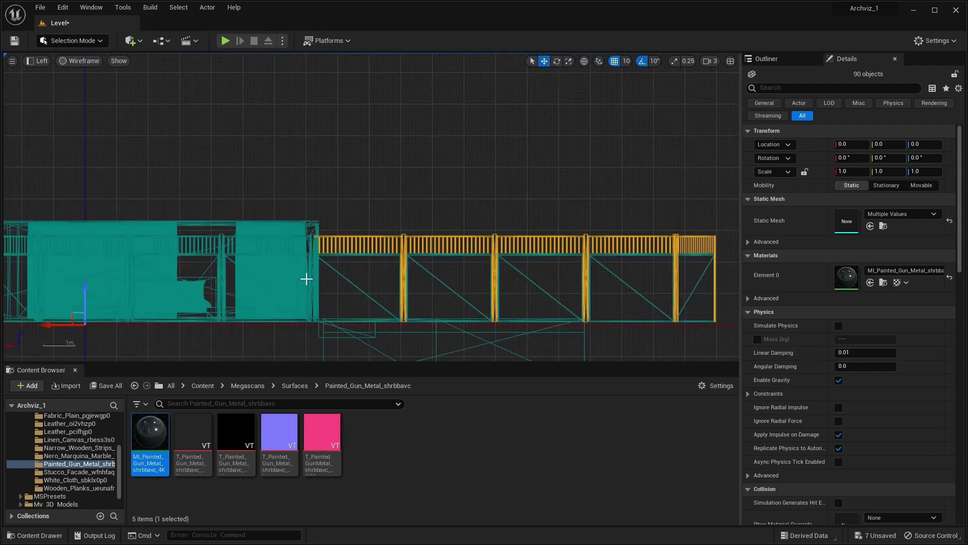
pyautogui.moveTo(186, 220); pyautogui.dragTo(464, 214, button='right')
pyautogui.moveTo(84, 221); pyautogui.dragTo(403, 214, button='right')
pyautogui.moveTo(70, 204); pyautogui.dragTo(294, 197, button='right')
pyautogui.scroll(-5, 223, 195)
pyautogui.scroll(-3, 223, 194)
pyautogui.scroll(3, 270, 183)
pyautogui.moveTo(220, 183); pyautogui.dragTo(190, 135, button='right')
pyautogui.click(261, 189)
pyautogui.scroll(4, 262, 189)
pyautogui.moveTo(167, 194); pyautogui.dragTo(530, 214)
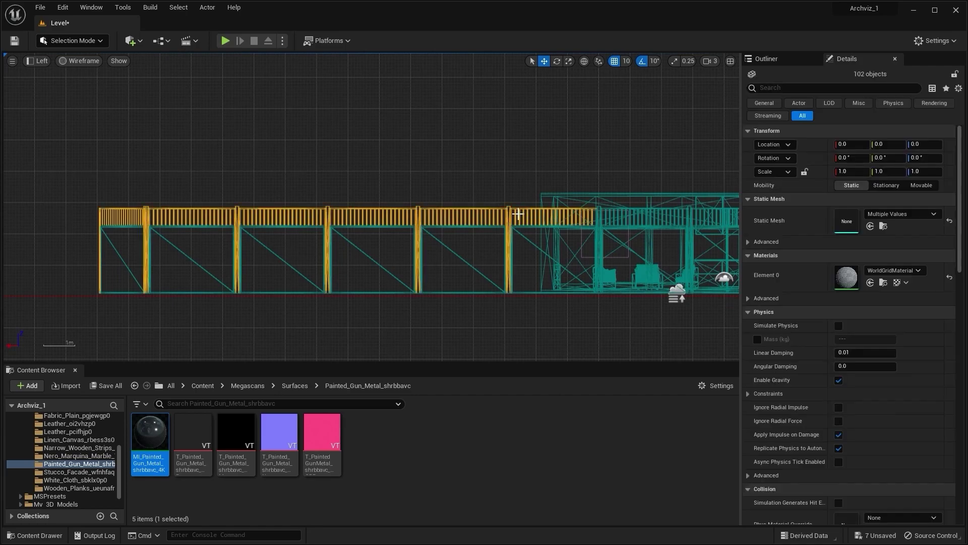
pyautogui.scroll(2, 470, 196)
pyautogui.moveTo(470, 197); pyautogui.dragTo(403, 146, button='right')
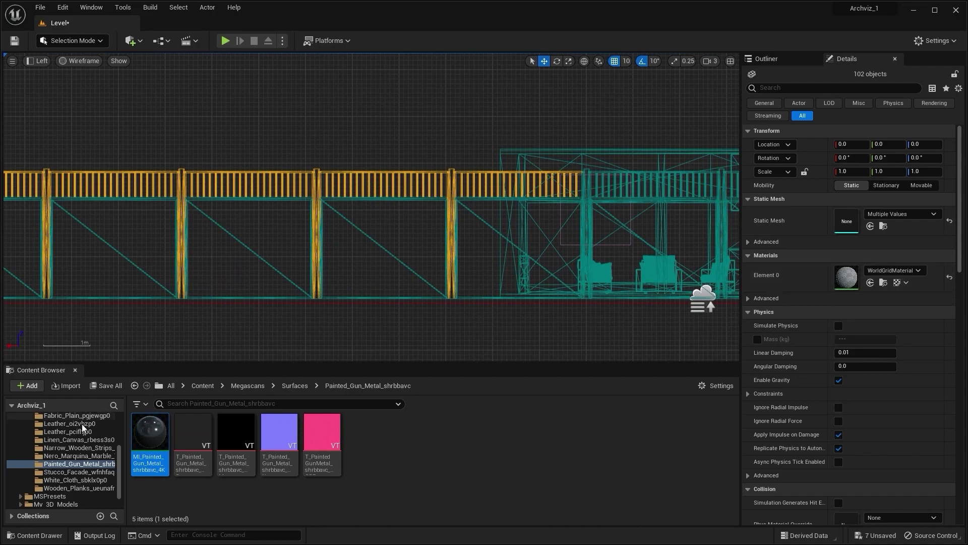
pyautogui.click(870, 283)
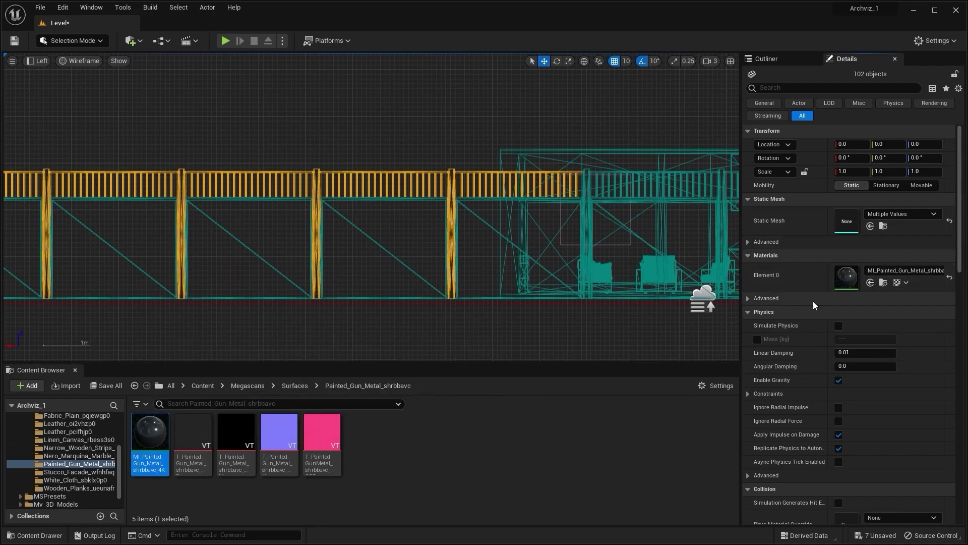
# Switch the viewport to the Front orthographic view and clear the fence selection
pyautogui.click(38, 62)
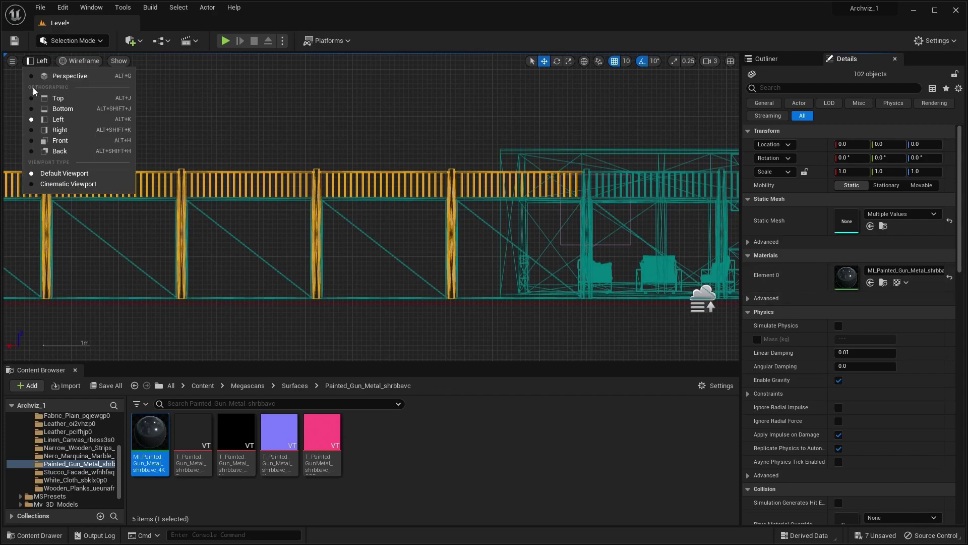
pyautogui.click(56, 140)
pyautogui.scroll(-3, 542, 120)
pyautogui.scroll(-2, 541, 123)
pyautogui.press('Escape')
# Select the fence railings and posts around the last full panel and angled end, and replace their WorldGridMaterial with MI_Painted_Gun_Metal
pyautogui.scroll(6, 585, 141)
pyautogui.scroll(2, 515, 212)
pyautogui.moveTo(511, 214); pyautogui.dragTo(629, 118, button='right')
pyautogui.moveTo(264, 245); pyautogui.dragTo(246, 221)
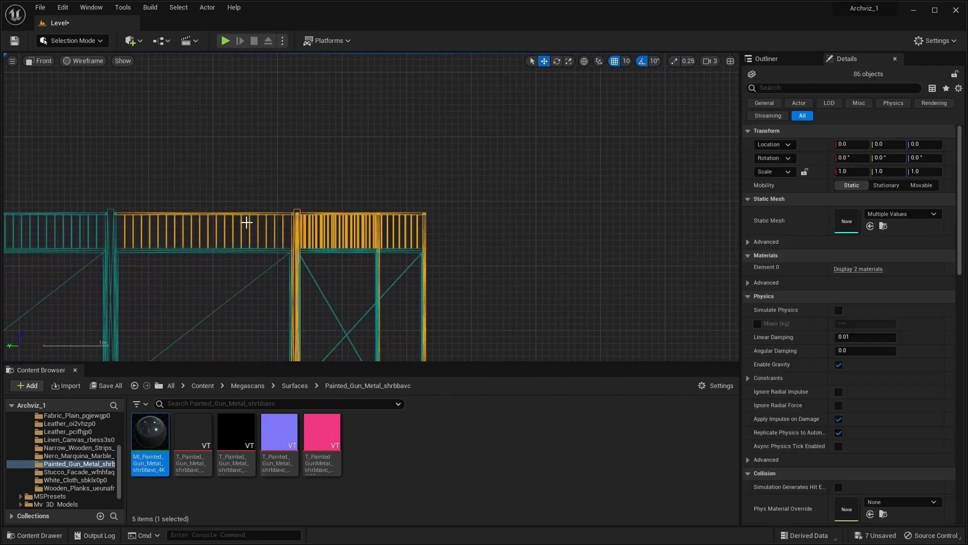
pyautogui.moveTo(257, 141); pyautogui.dragTo(425, 116, button='right')
pyautogui.moveTo(601, 275); pyautogui.dragTo(587, 215, button='right')
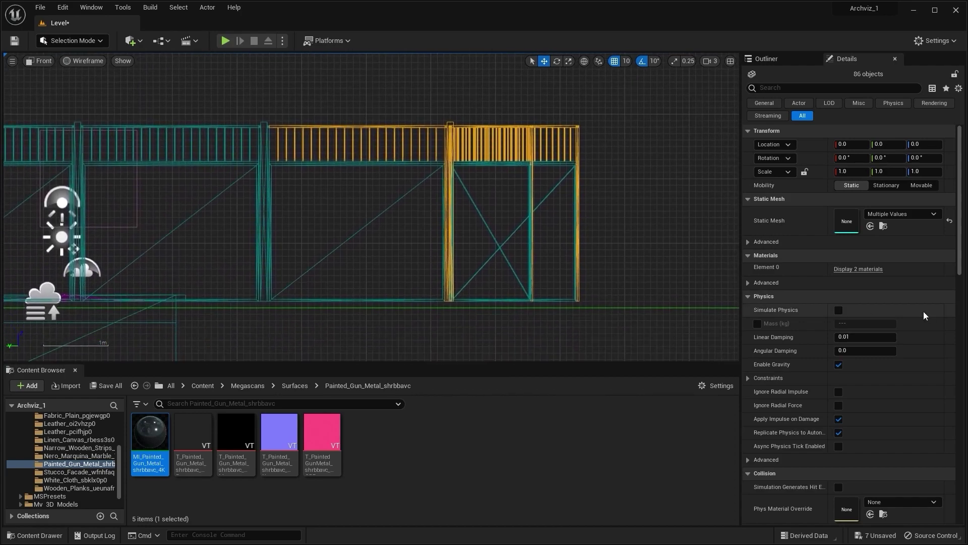
pyautogui.click(857, 269)
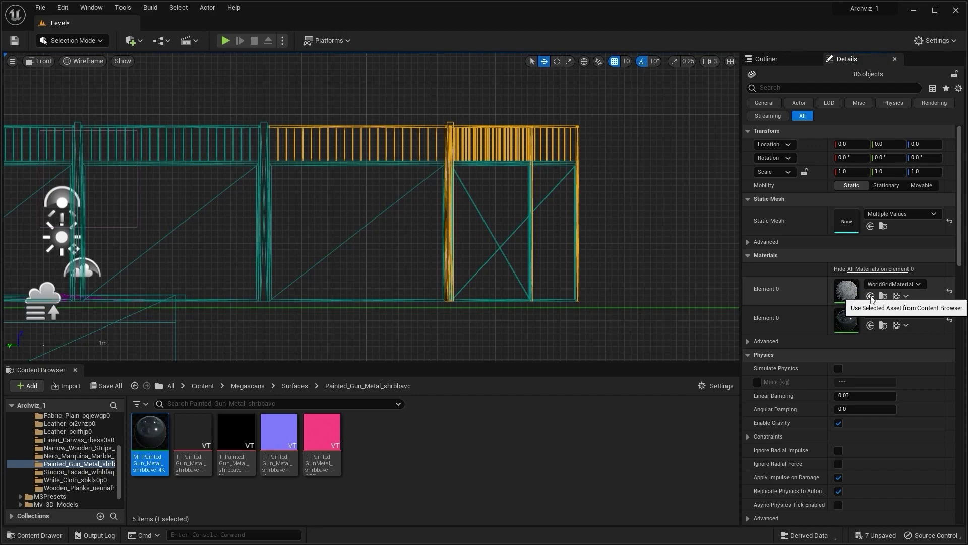
pyautogui.click(871, 296)
# Select the railings and posts at the opposite end of the fence and replace their WorldGridMaterial with MI_Painted_Gun_Metal
pyautogui.moveTo(321, 128); pyautogui.dragTo(493, 126, button='right')
pyautogui.scroll(-6, 391, 142)
pyautogui.moveTo(125, 139); pyautogui.dragTo(340, 140, button='right')
pyautogui.scroll(-6, 323, 175)
pyautogui.moveTo(84, 147); pyautogui.dragTo(372, 158, button='right')
pyautogui.scroll(11, 238, 168)
pyautogui.moveTo(304, 166); pyautogui.dragTo(138, 112, button='right')
pyautogui.moveTo(497, 156); pyautogui.dragTo(671, 152)
pyautogui.scroll(-2, 504, 164)
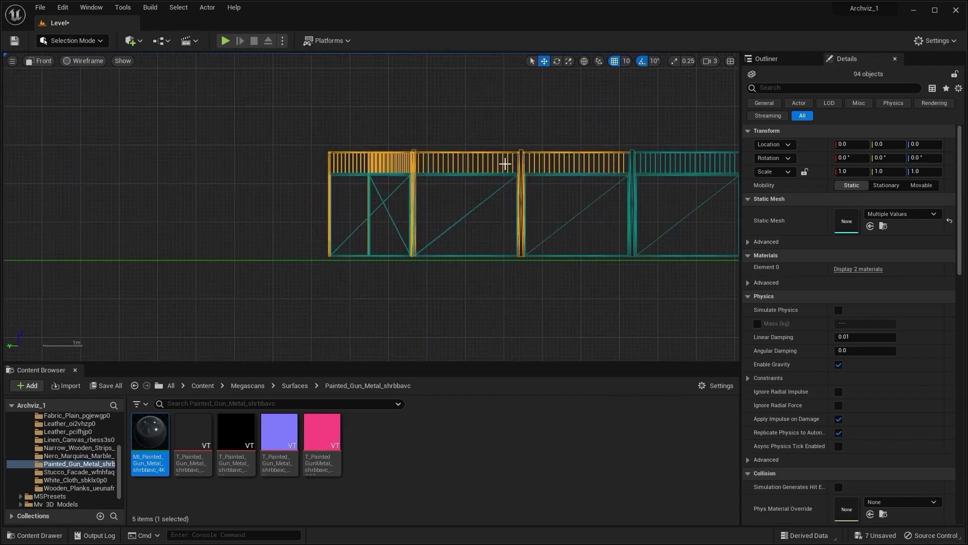
pyautogui.scroll(2, 498, 150)
pyautogui.moveTo(498, 150); pyautogui.dragTo(493, 136, button='right')
pyautogui.rightClick(870, 267)
pyautogui.click(860, 269)
pyautogui.click(861, 269)
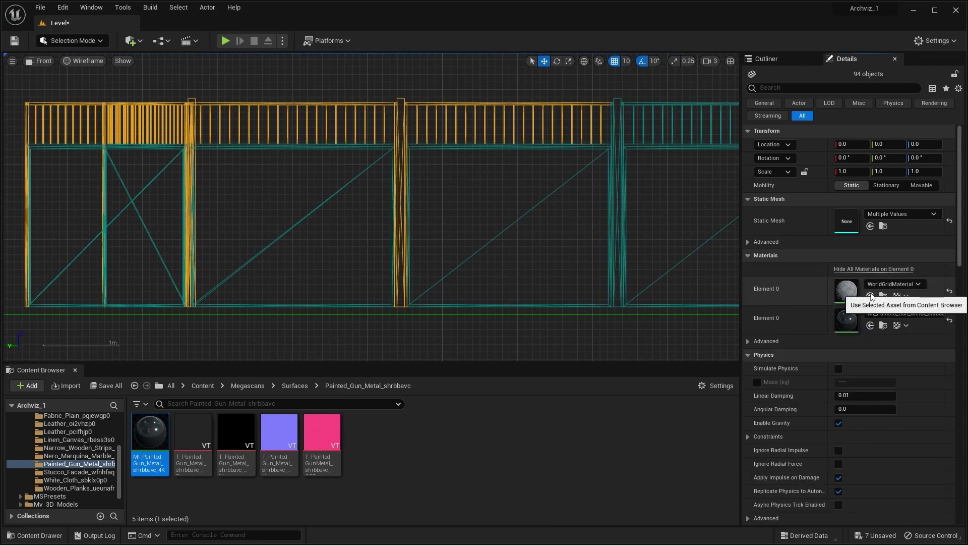
pyautogui.click(870, 297)
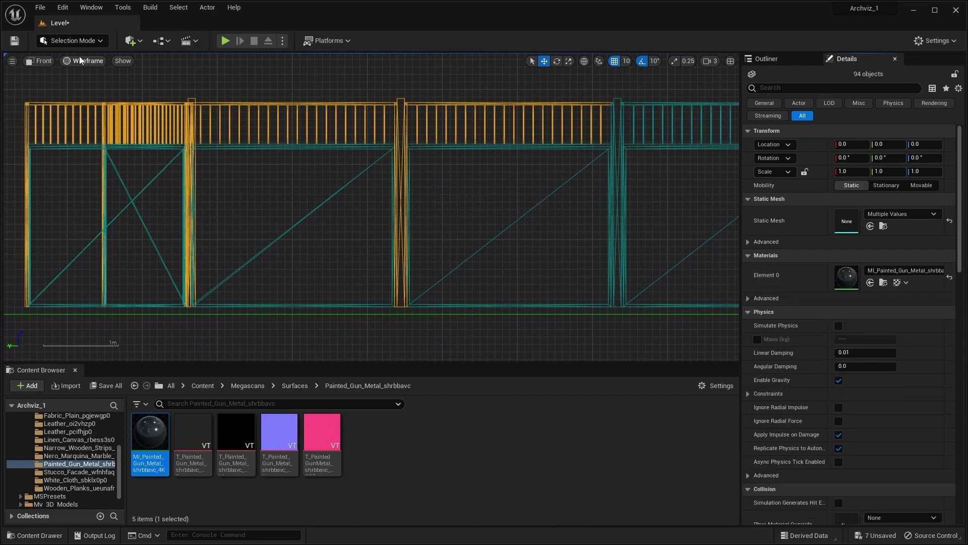
# Return the viewport to the Perspective view and deselect the fence parts
pyautogui.click(50, 64)
pyautogui.click(50, 75)
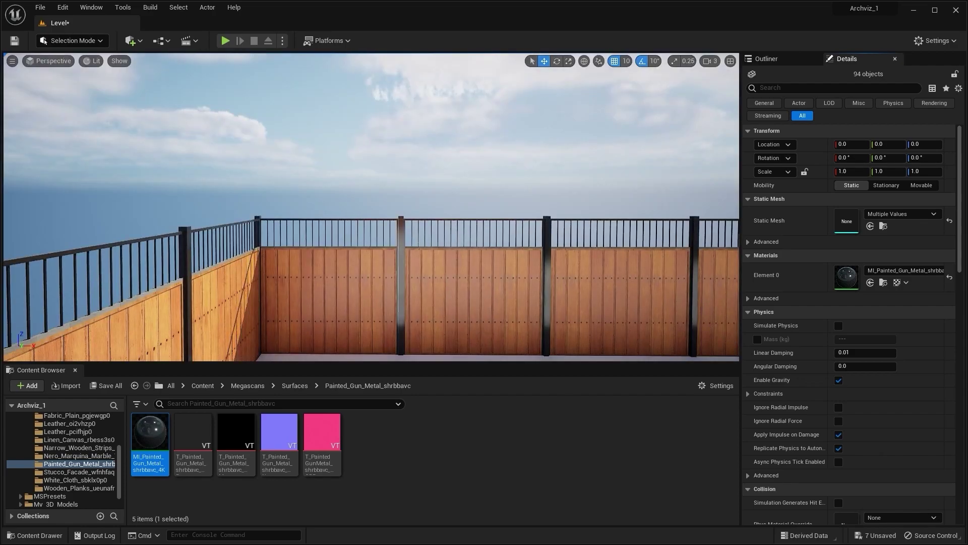
pyautogui.press('Escape')
# Select the grey lower rails above the plank panels along this stretch of fence and assign MI_Painted_Gun_Metal to them
pyautogui.press('w')
pyautogui.moveTo(371, 207); pyautogui.dragTo(471, 181, button='right')
pyautogui.press('w')
pyautogui.press('w')
pyautogui.press('d')
pyautogui.press('w')
pyautogui.press('e')
pyautogui.press('w')
pyautogui.press('q')
pyautogui.press('e')
pyautogui.press('s')
pyautogui.press('w')
pyautogui.moveTo(331, 174); pyautogui.dragTo(372, 183, button='right')
pyautogui.press('s')
pyautogui.click(322, 175)
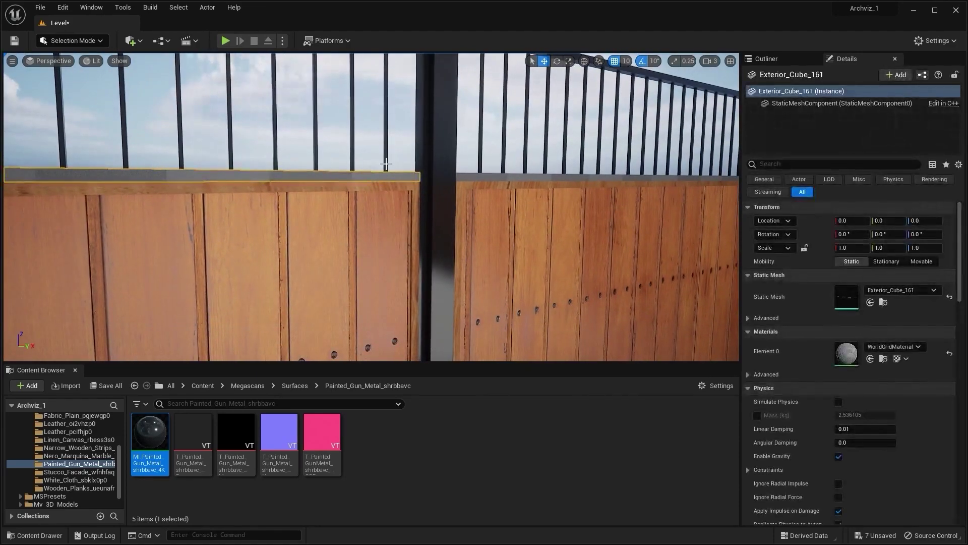
pyautogui.keyDown('ctrl'); pyautogui.click(482, 178); pyautogui.keyUp('ctrl')
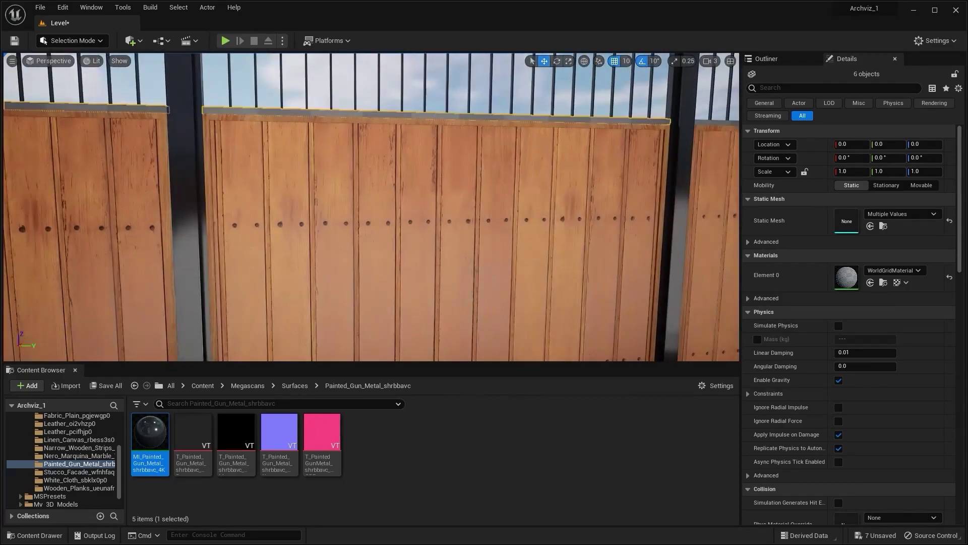
pyautogui.keyDown('ctrl'); pyautogui.click(404, 115); pyautogui.keyUp('ctrl')
pyautogui.moveTo(403, 202); pyautogui.dragTo(285, 338, button='right')
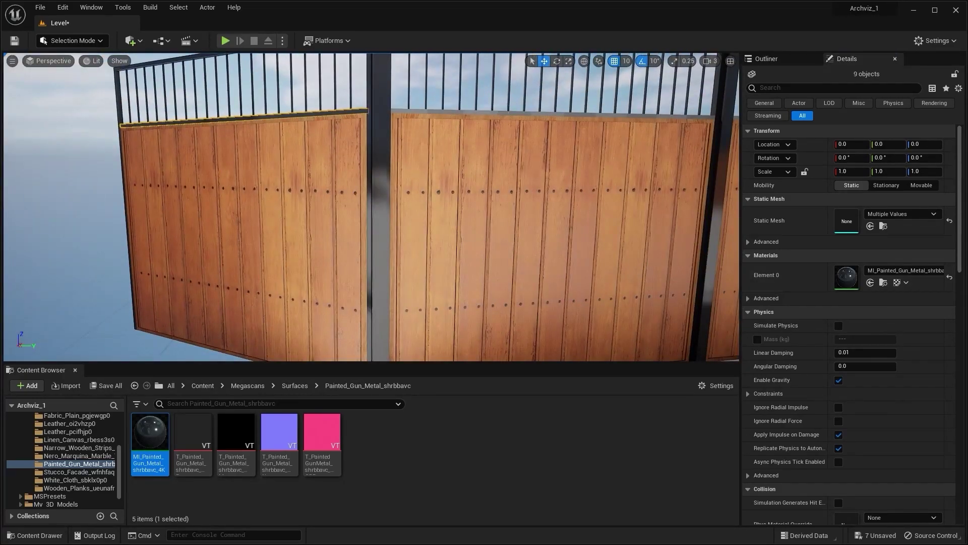
# Select the remaining grey lower rails around the fence, undoing mis-selections, and assign MI_Painted_Gun_Metal to them
pyautogui.click(502, 114)
pyautogui.keyDown('ctrl'); pyautogui.click(559, 134); pyautogui.keyUp('ctrl')
pyautogui.keyDown('ctrl'); pyautogui.click(545, 114); pyautogui.keyUp('ctrl')
pyautogui.moveTo(544, 113); pyautogui.dragTo(625, 126, button='right')
pyautogui.keyDown('ctrl'); pyautogui.click(484, 136); pyautogui.keyUp('ctrl')
pyautogui.keyDown('ctrl'); pyautogui.click(484, 146); pyautogui.keyUp('ctrl')
pyautogui.keyDown('ctrl'); pyautogui.click(504, 160); pyautogui.keyUp('ctrl')
pyautogui.moveTo(504, 160); pyautogui.dragTo(605, 169, button='right')
pyautogui.keyDown('ctrl'); pyautogui.click(505, 171); pyautogui.keyUp('ctrl')
pyautogui.keyDown('ctrl'); pyautogui.click(505, 169); pyautogui.keyUp('ctrl')
pyautogui.moveTo(505, 111); pyautogui.dragTo(580, 111, button='right')
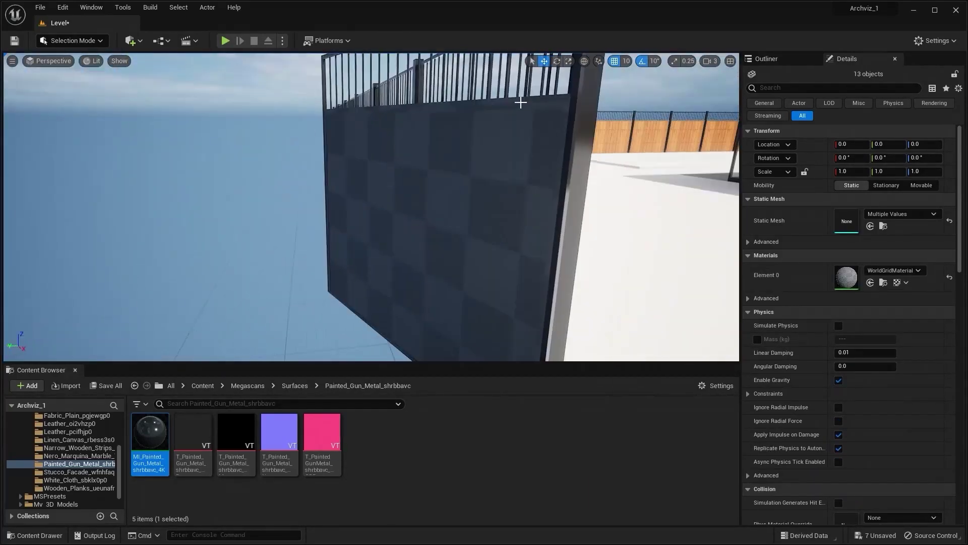
pyautogui.hotkey('ctrl', 'z')
pyautogui.keyDown('ctrl'); pyautogui.click(529, 137); pyautogui.keyUp('ctrl')
pyautogui.moveTo(530, 137); pyautogui.dragTo(645, 170, button='right')
pyautogui.keyDown('ctrl'); pyautogui.click(545, 162); pyautogui.keyUp('ctrl')
pyautogui.keyDown('ctrl'); pyautogui.click(535, 166); pyautogui.keyUp('ctrl')
pyautogui.keyDown('ctrl'); pyautogui.click(535, 165); pyautogui.keyUp('ctrl')
pyautogui.hotkey('ctrl', 'z')
pyautogui.rightClick(586, 168)
pyautogui.keyDown('ctrl'); pyautogui.click(585, 170); pyautogui.keyUp('ctrl')
pyautogui.keyDown('ctrl'); pyautogui.click(575, 170); pyautogui.keyUp('ctrl')
pyautogui.keyDown('ctrl'); pyautogui.click(575, 160); pyautogui.keyUp('ctrl')
pyautogui.keyDown('ctrl'); pyautogui.click(580, 174); pyautogui.keyUp('ctrl')
pyautogui.moveTo(574, 162); pyautogui.dragTo(645, 201, button='right')
pyautogui.keyDown('ctrl'); pyautogui.click(598, 201); pyautogui.keyUp('ctrl')
pyautogui.keyDown('ctrl'); pyautogui.click(544, 193); pyautogui.keyUp('ctrl')
pyautogui.moveTo(545, 194); pyautogui.dragTo(628, 187, button='right')
pyautogui.keyDown('ctrl'); pyautogui.click(544, 194); pyautogui.keyUp('ctrl')
pyautogui.keyDown('ctrl'); pyautogui.click(547, 184); pyautogui.keyUp('ctrl')
pyautogui.click(870, 283)
pyautogui.press('Escape')
# Set the viewport camera speed to 4 and select the pool's water surface
pyautogui.moveTo(625, 151); pyautogui.dragTo(705, 91, button='right')
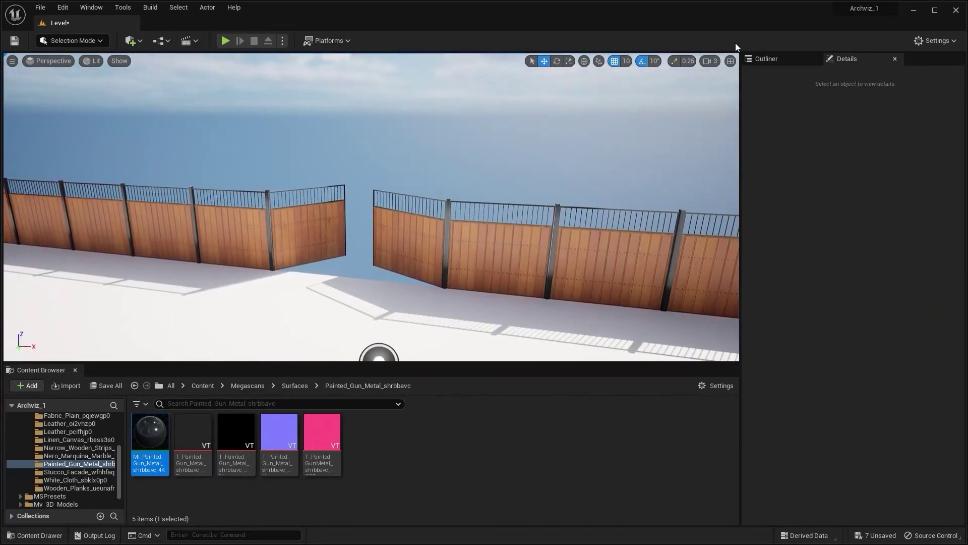
pyautogui.click(712, 61)
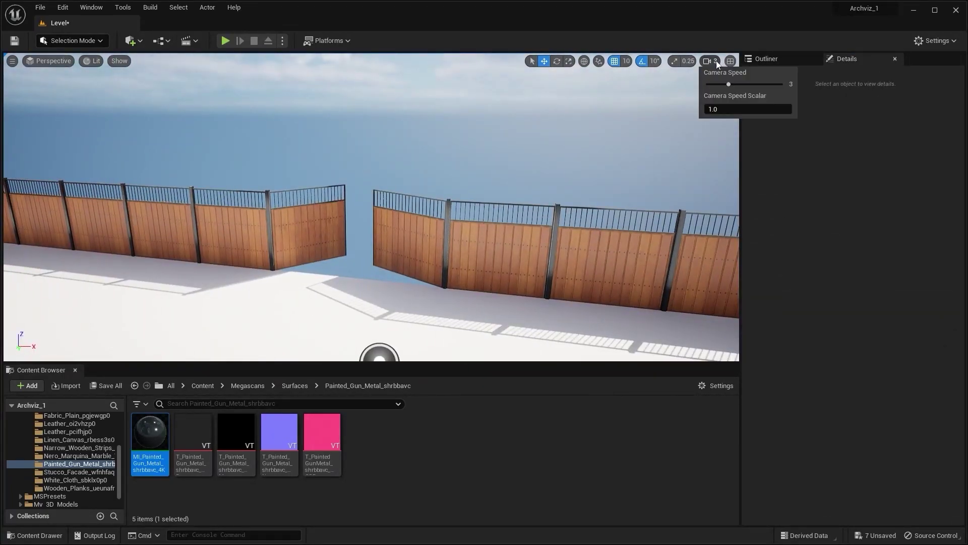
pyautogui.click(738, 83)
pyautogui.moveTo(563, 152); pyautogui.dragTo(404, 169, button='right')
pyautogui.click(405, 169)
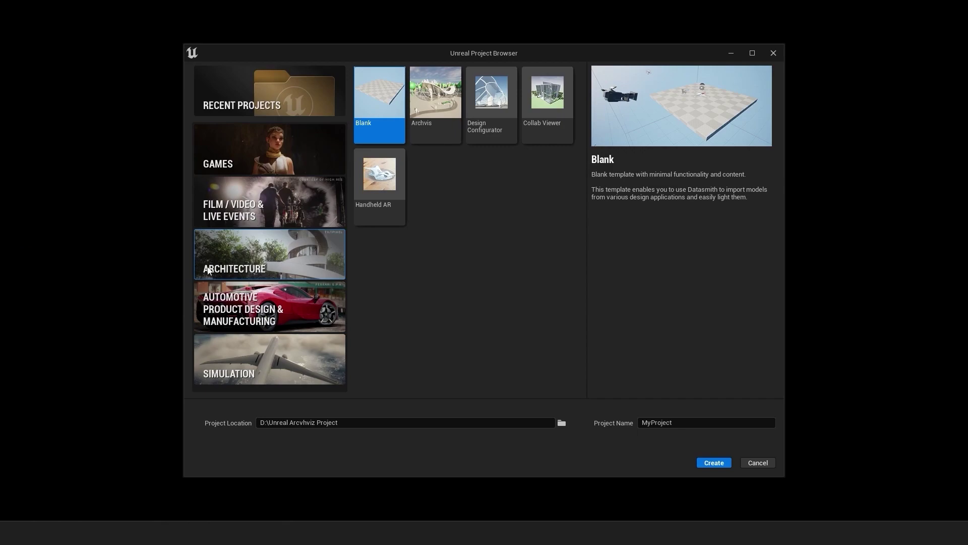
# Create a new architecture project named MyProject from the Archvis template in the Unreal Project Browser
pyautogui.click(441, 113)
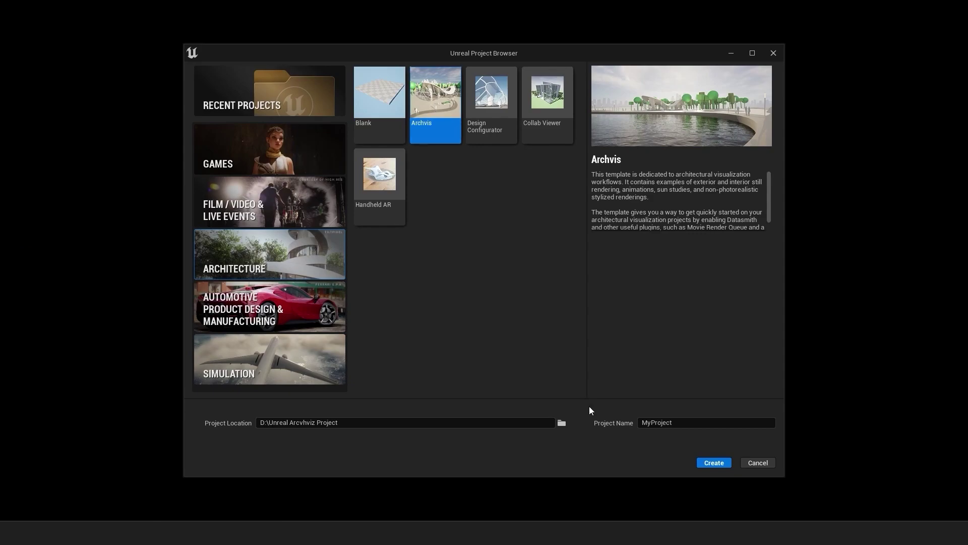
pyautogui.click(714, 463)
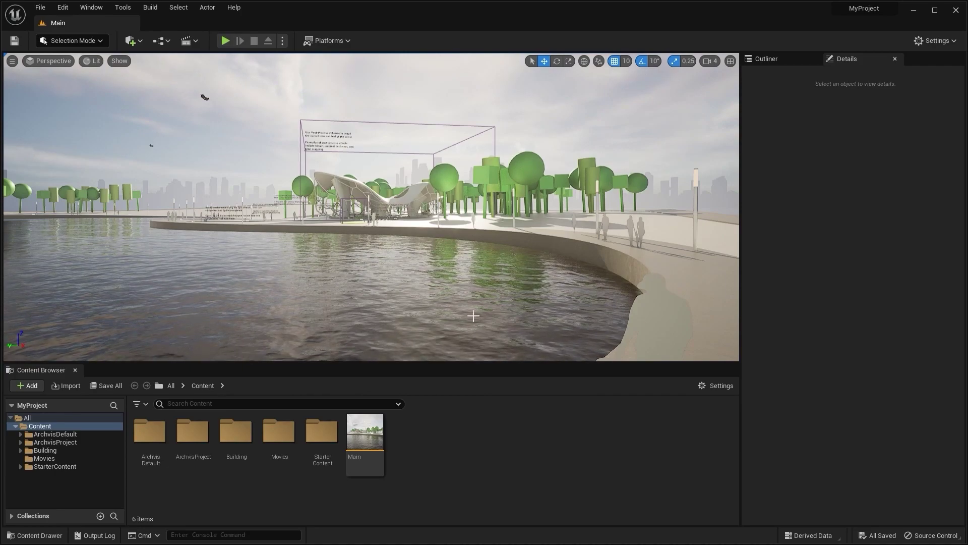
# Select the water surface in the Archvis scene and locate its MI_Water_Pond material in the project content
pyautogui.moveTo(477, 318); pyautogui.dragTo(444, 353, button='right')
pyautogui.moveTo(411, 244); pyautogui.dragTo(388, 308, button='right')
pyautogui.click(410, 244)
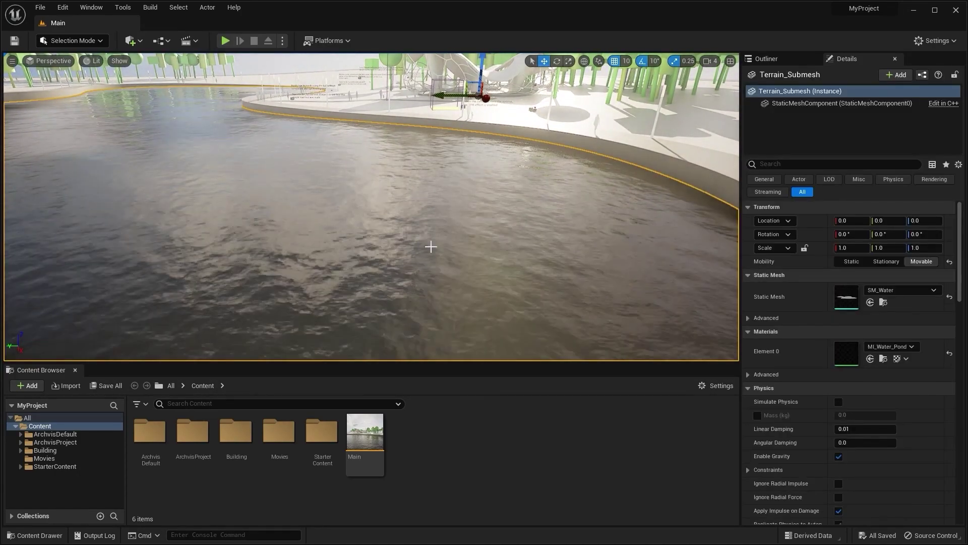
pyautogui.click(883, 359)
pyautogui.scroll(-2, 545, 469)
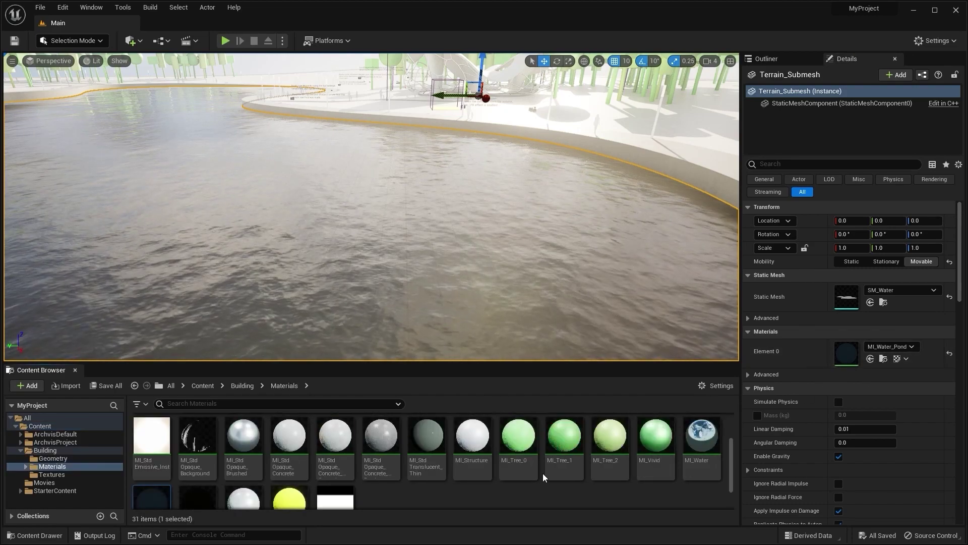
pyautogui.scroll(-1, 535, 464)
# Migrate the MI_Water_Pond material into the Content folder of the Archviz_3.1 project
pyautogui.rightClick(152, 469)
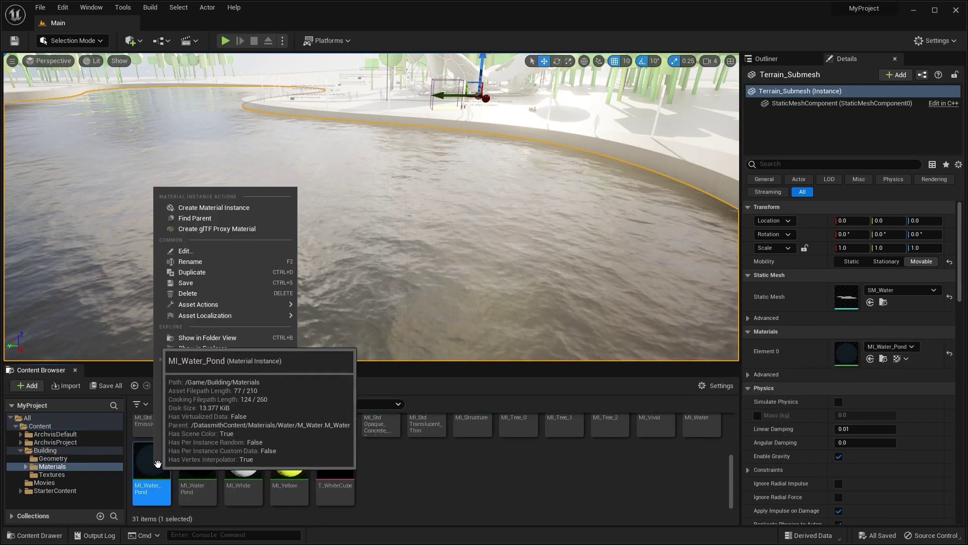
pyautogui.moveTo(243, 307)
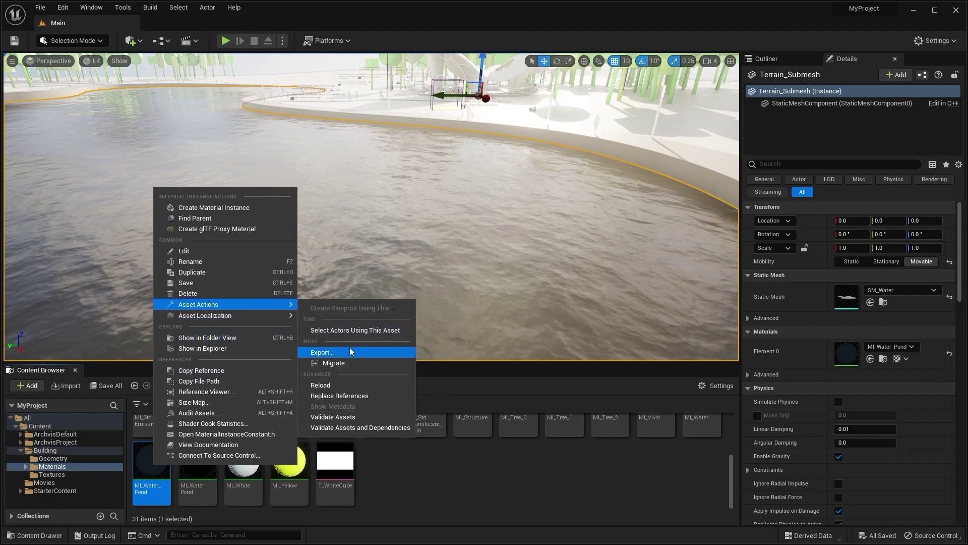
pyautogui.click(337, 363)
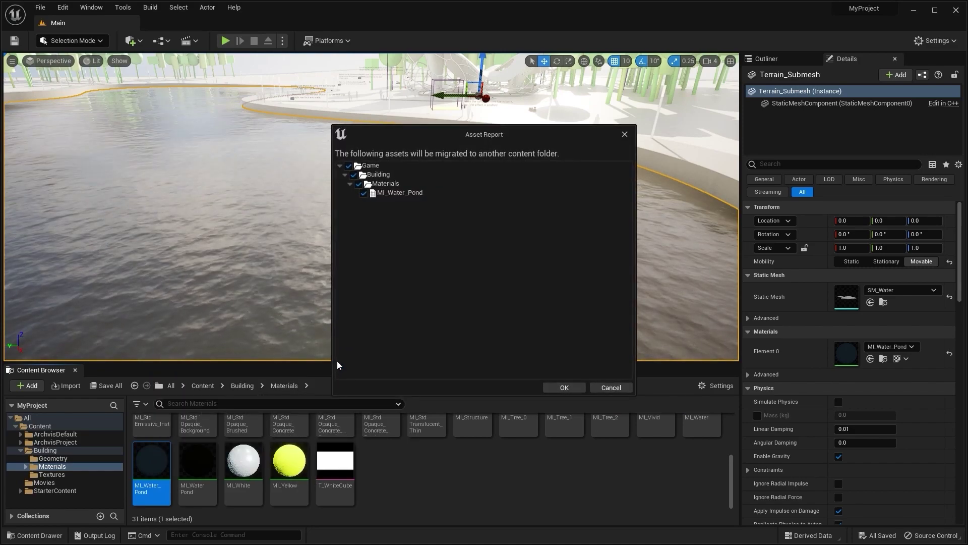
pyautogui.click(564, 387)
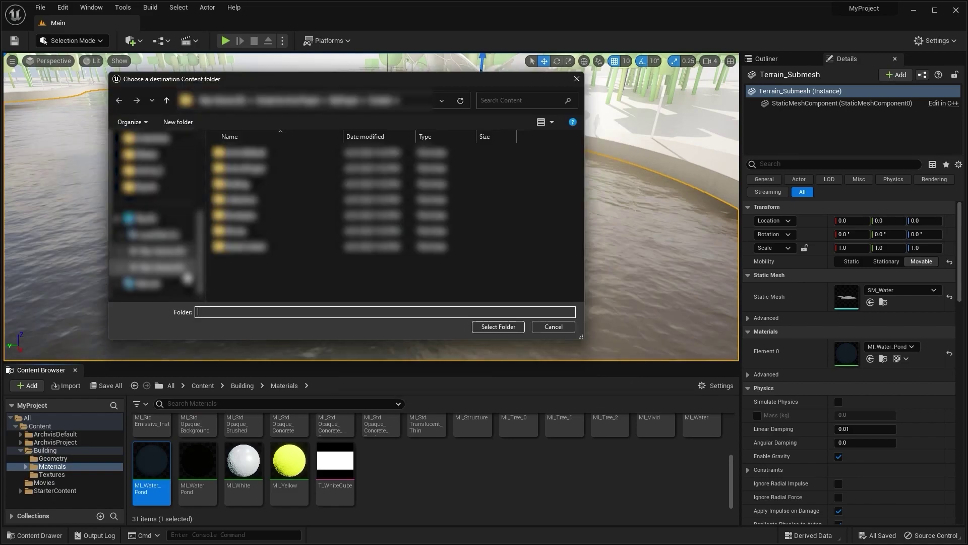
pyautogui.click(187, 269)
pyautogui.doubleClick(258, 151)
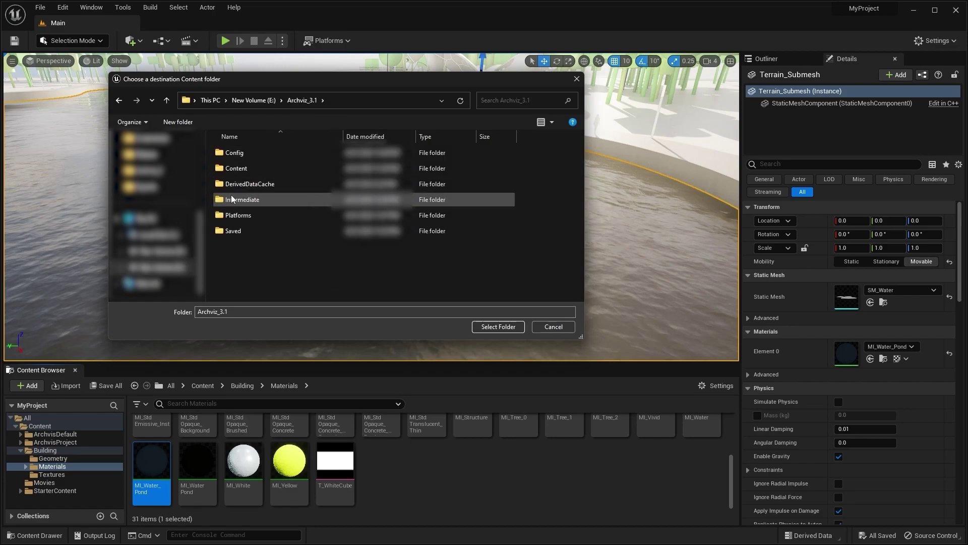
pyautogui.doubleClick(257, 168)
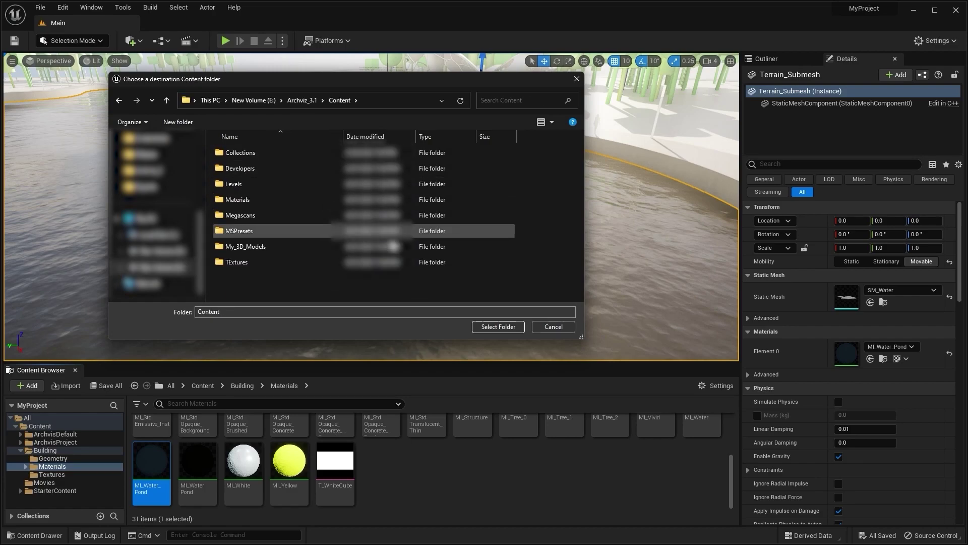
pyautogui.click(498, 327)
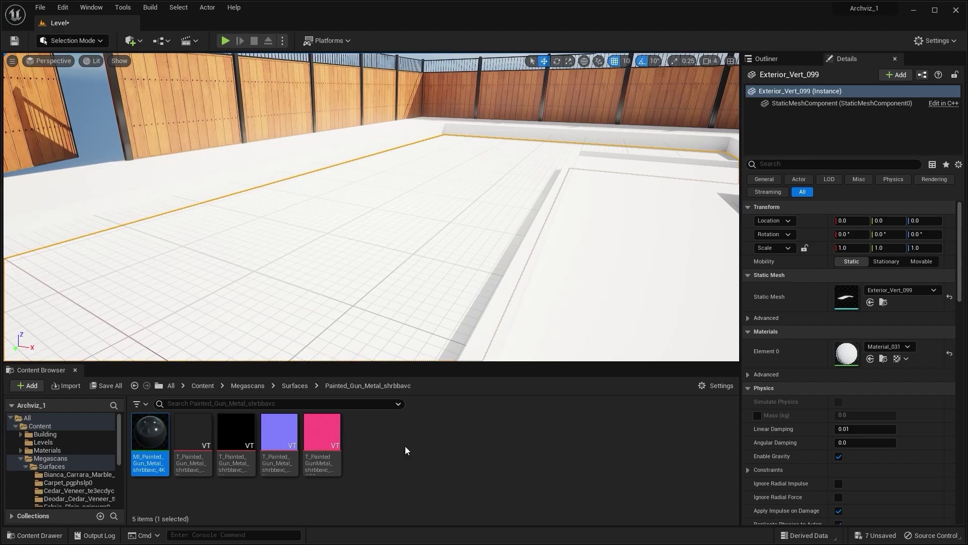
# In the Archviz_1 project, apply MI_Water_Pond from the Building/Materials folder to the pool's water surface and deselect it
pyautogui.click(57, 433)
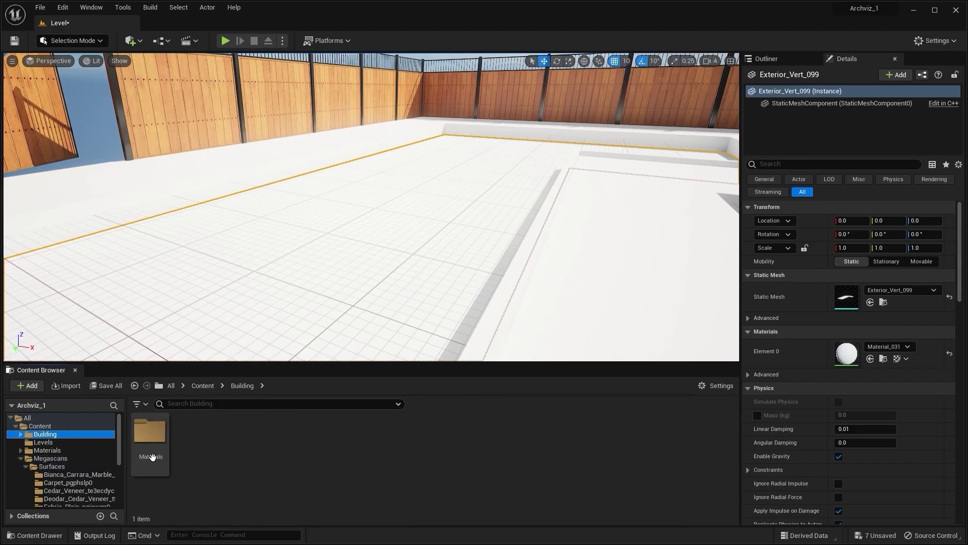
pyautogui.doubleClick(150, 432)
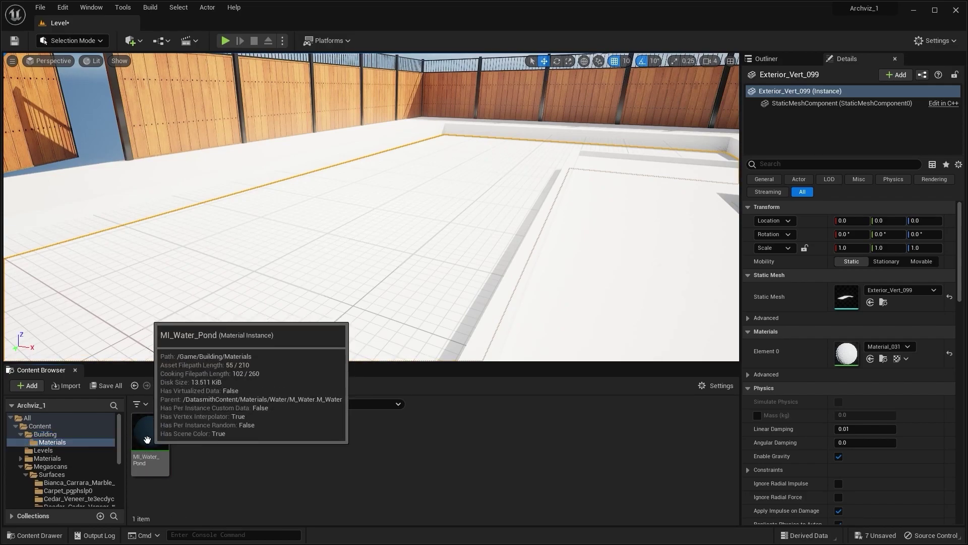
pyautogui.moveTo(148, 439); pyautogui.dragTo(415, 242)
pyautogui.press('s')
pyautogui.moveTo(415, 242); pyautogui.dragTo(402, 185, button='right')
pyautogui.press('Escape')
pyautogui.press('w')
pyautogui.press('s')
pyautogui.press('w')
pyautogui.press('w')
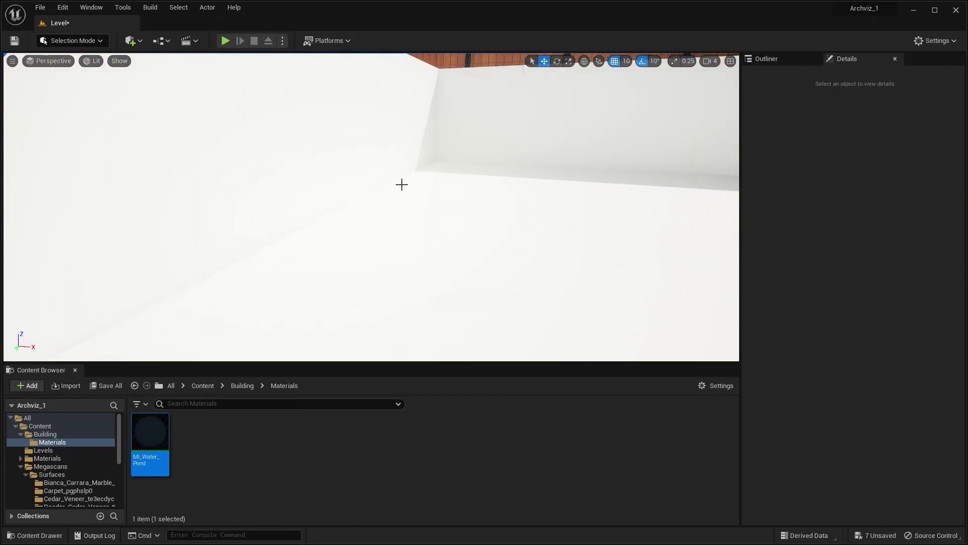
# Open Quixel Bridge in a maximized window
pyautogui.click(135, 40)
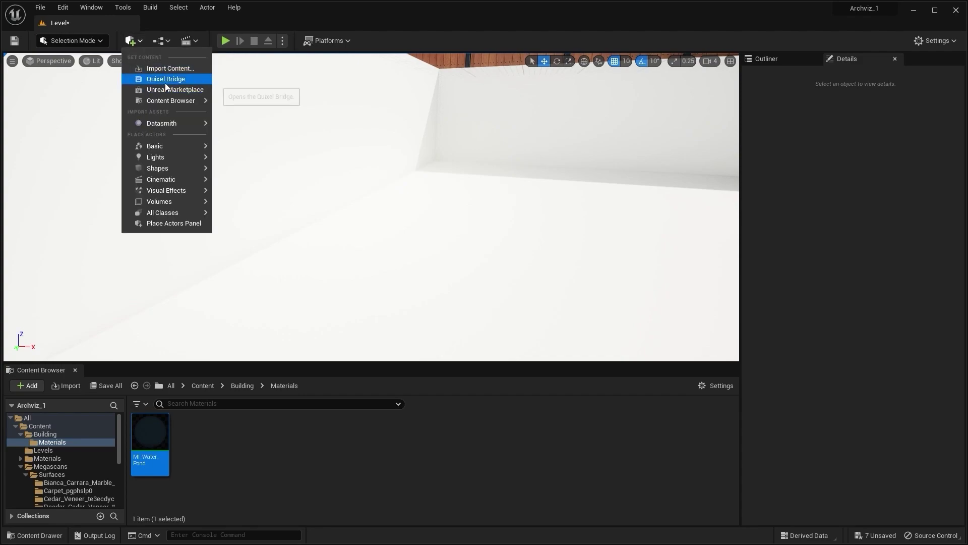
pyautogui.click(164, 83)
pyautogui.click(870, 55)
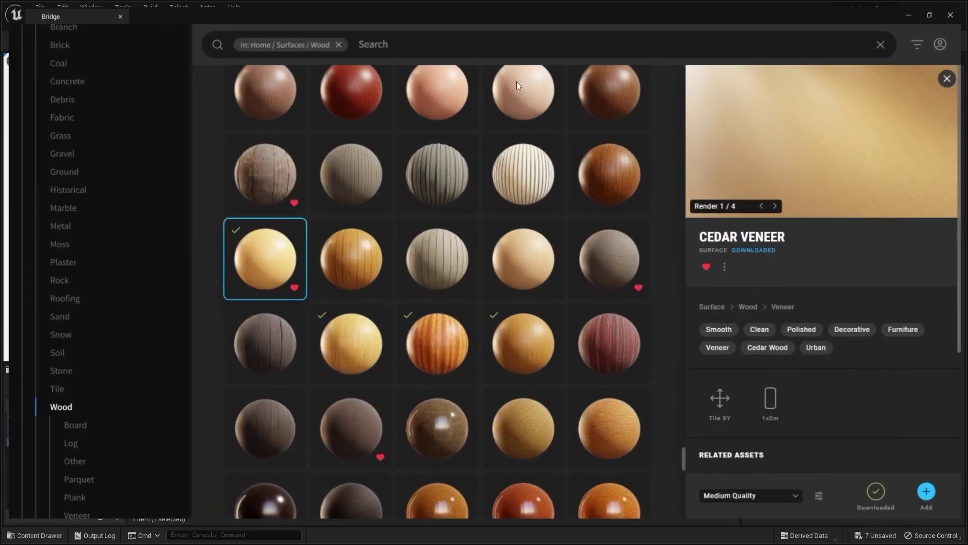
# Browse the Tile surfaces in Bridge and select the Swimming Pool Tiles material
pyautogui.scroll(3, 39, 248)
pyautogui.scroll(-7, 44, 292)
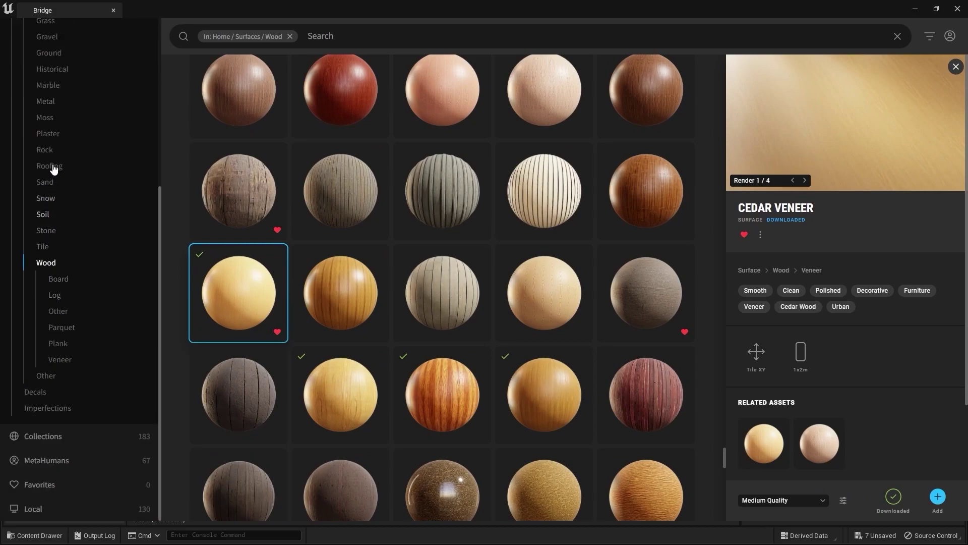
pyautogui.click(43, 245)
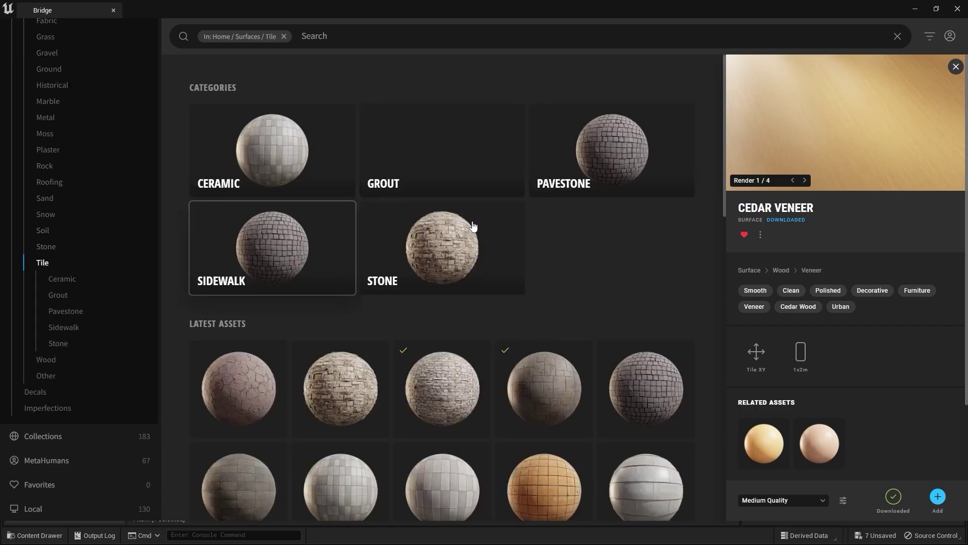
pyautogui.scroll(-15, 471, 230)
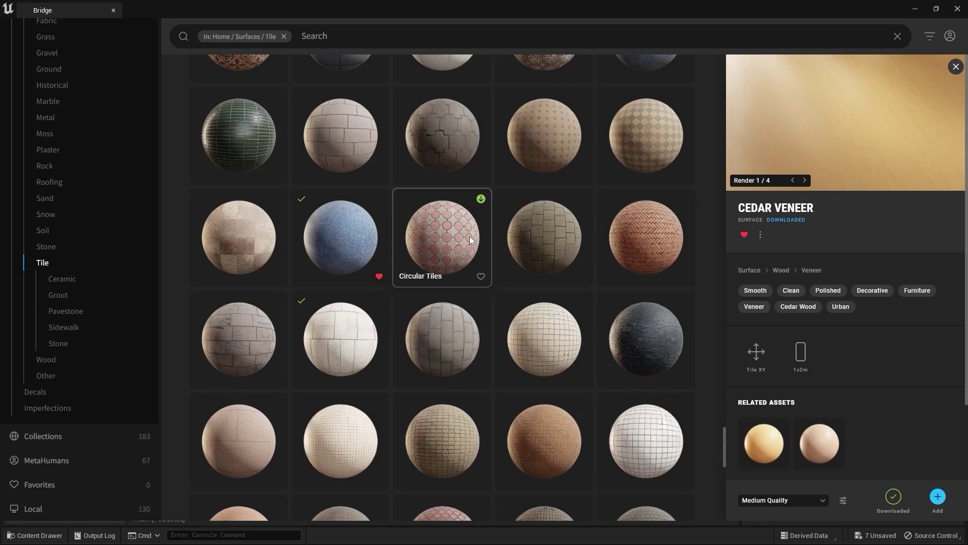
pyautogui.click(347, 226)
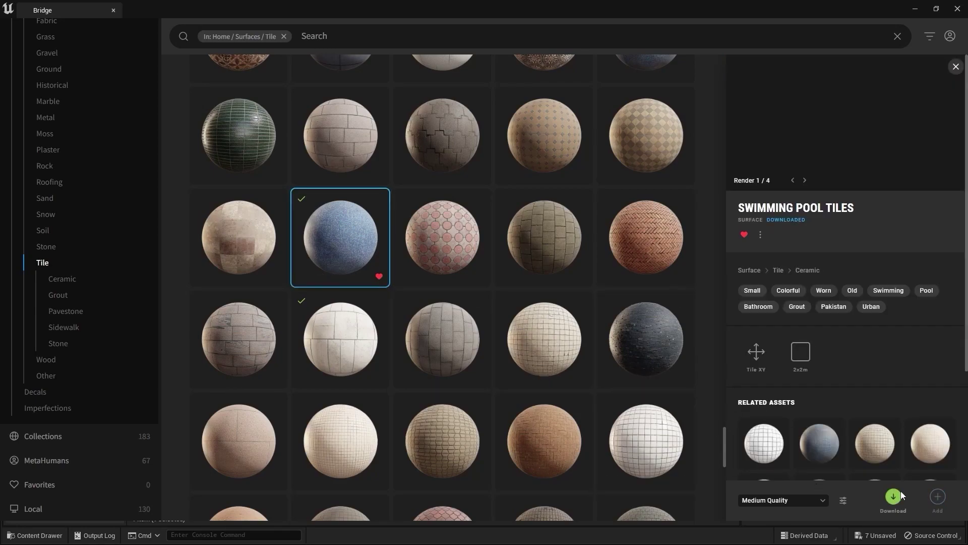
# Add Swimming Pool Tiles to the project at Low Quality and apply its material to the pool's walls and floor
pyautogui.click(825, 504)
pyautogui.click(791, 467)
pyautogui.click(785, 497)
pyautogui.click(786, 442)
pyautogui.click(916, 10)
pyautogui.moveTo(279, 433); pyautogui.dragTo(261, 176)
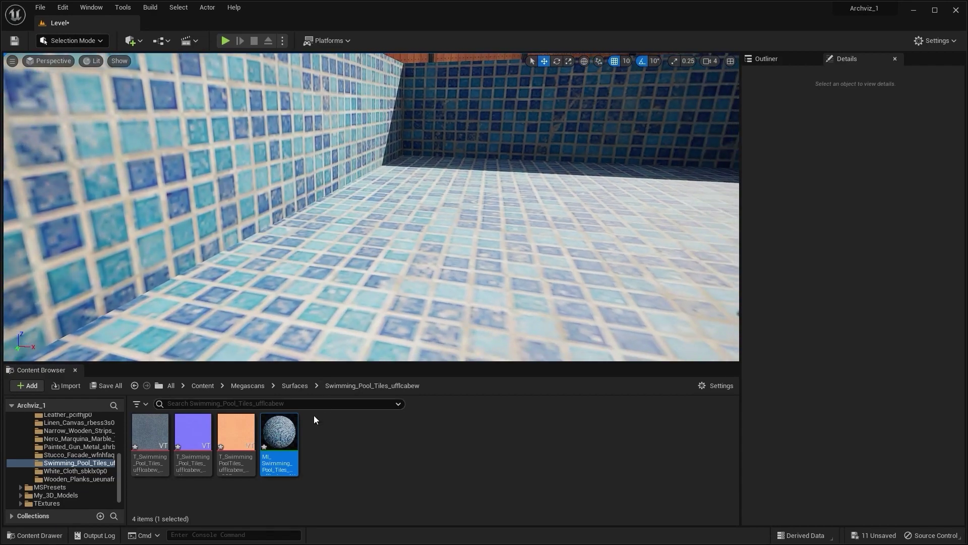
# Enable Tiling/Offset in the Swimming Pool Tiles material instance and set Tiling X and Tiling Y to 5
pyautogui.doubleClick(279, 434)
pyautogui.click(715, 197)
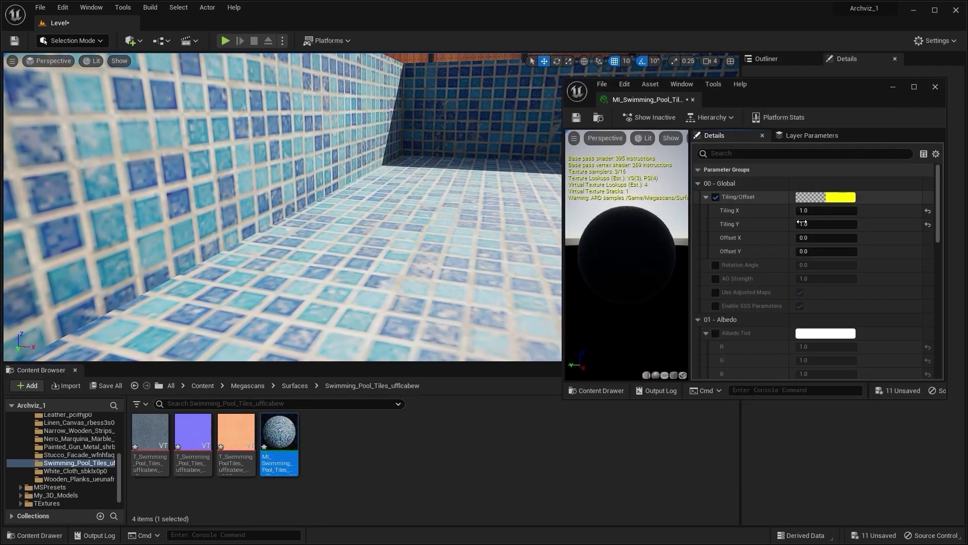
pyautogui.click(834, 215)
pyautogui.write('5')
pyautogui.press('Tab')
pyautogui.write('5')
pyautogui.press('Return')
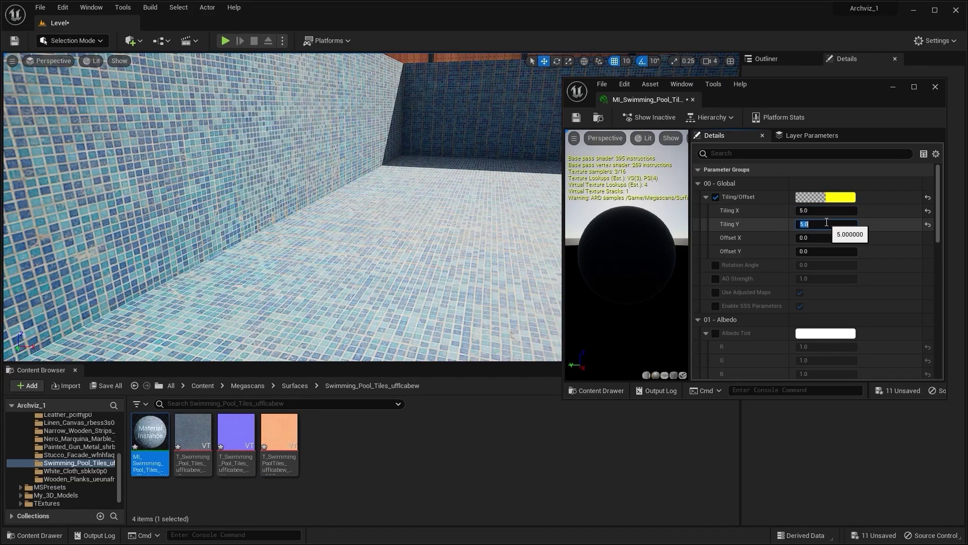
# Enable Albedo Controls on the pool tile material, with Brightness about 2.08 and Contrast about 1.54, and close its editor
pyautogui.moveTo(323, 211); pyautogui.dragTo(302, 171, button='right')
pyautogui.press('s')
pyautogui.moveTo(464, 174); pyautogui.dragTo(453, 194, button='right')
pyautogui.press('s')
pyautogui.press('w')
pyautogui.moveTo(403, 152); pyautogui.dragTo(415, 149, button='right')
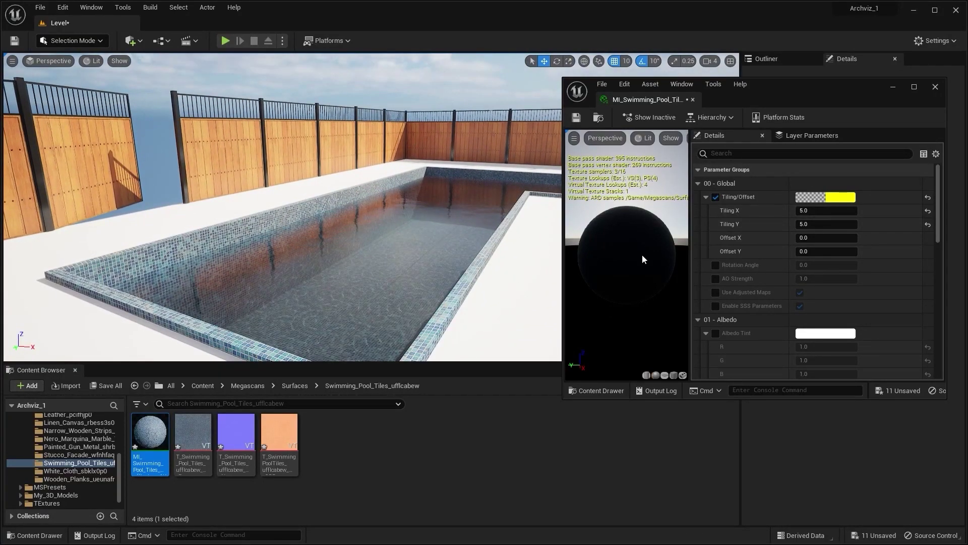
pyautogui.scroll(-5, 743, 261)
pyautogui.click(716, 273)
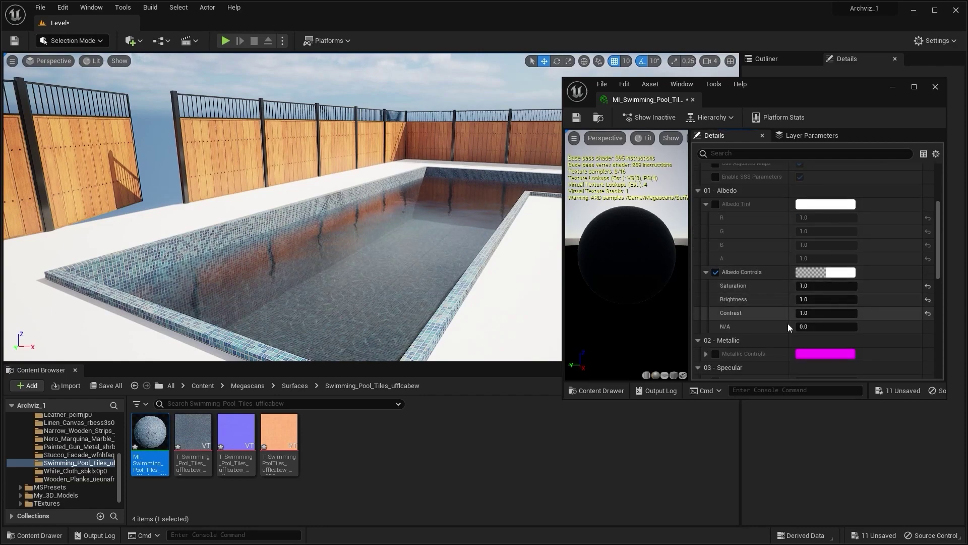
pyautogui.moveTo(827, 299); pyautogui.dragTo(831, 300)
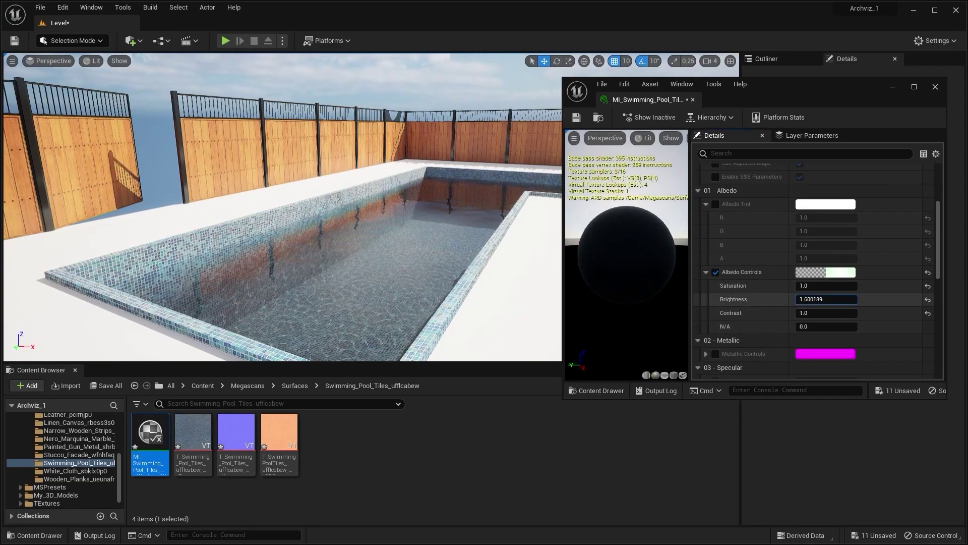
pyautogui.moveTo(811, 311)
pyautogui.mouseDown()
pyautogui.moveTo(833, 299)
pyautogui.moveTo(816, 313)
pyautogui.mouseUp()
pyautogui.press('s')
pyautogui.moveTo(443, 136); pyautogui.dragTo(391, 159, button='right')
pyautogui.press('w')
pyautogui.press('s')
pyautogui.press('w')
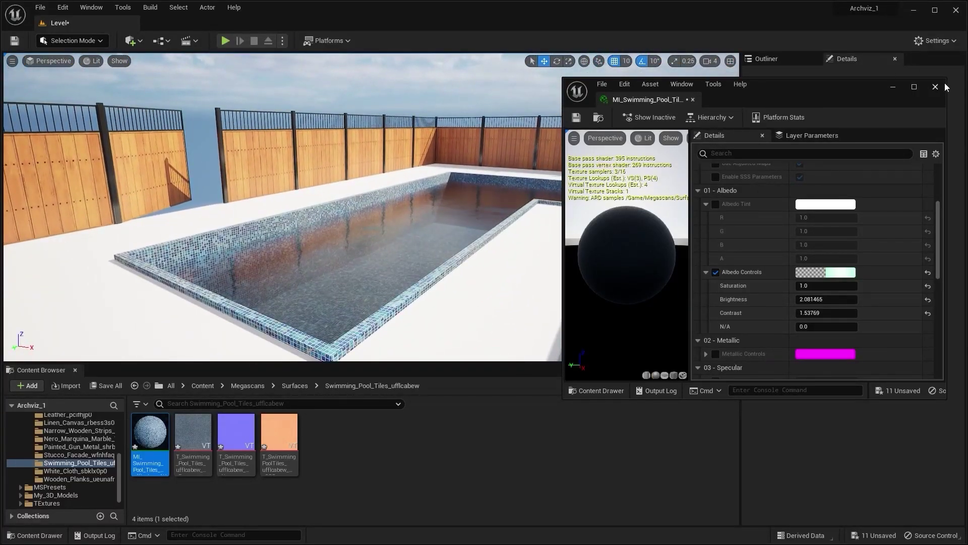
pyautogui.click(937, 87)
# Select the pool's water surface, locate its assigned MI_Water_Pond material and open it for editing
pyautogui.moveTo(491, 209); pyautogui.dragTo(490, 209, button='right')
pyautogui.click(603, 274)
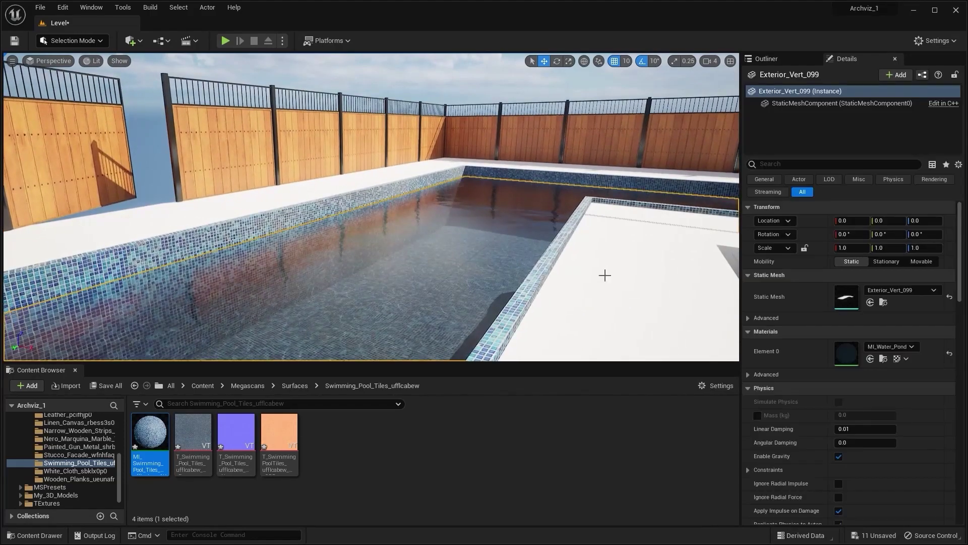
pyautogui.click(881, 358)
pyautogui.doubleClick(150, 433)
pyautogui.moveTo(354, 305); pyautogui.dragTo(354, 304, button='right')
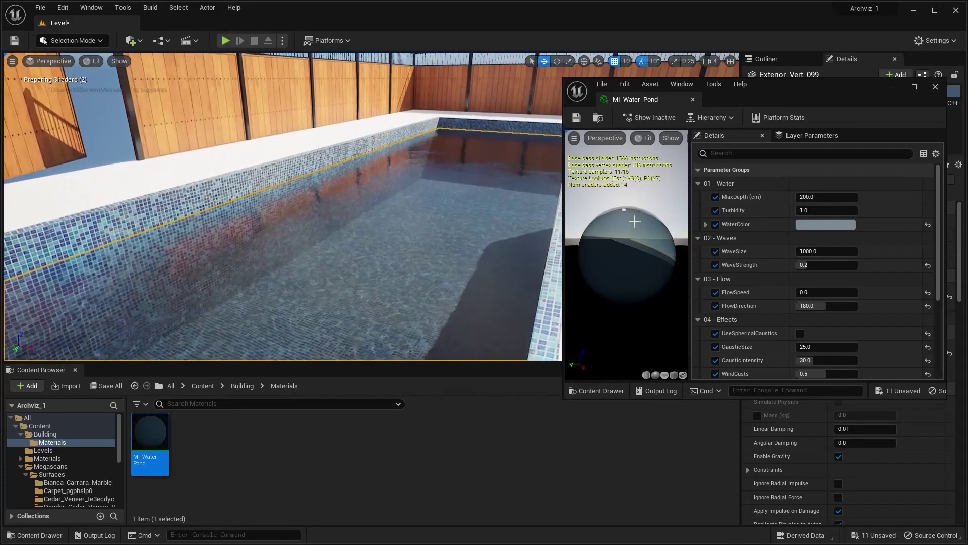
pyautogui.moveTo(433, 243); pyautogui.dragTo(433, 242, button='right')
pyautogui.moveTo(354, 305); pyautogui.dragTo(354, 305, button='right')
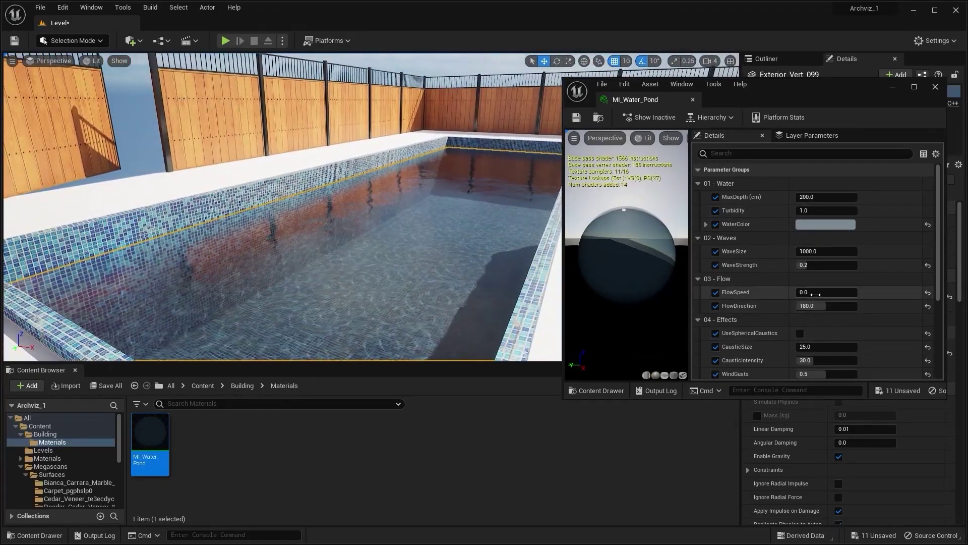
# Try a FlowSpeed of about 0.6 in MI_Water_Pond and set it back to 0
pyautogui.moveTo(815, 293)
pyautogui.mouseDown()
pyautogui.moveTo(832, 293)
pyautogui.moveTo(819, 294)
pyautogui.mouseUp()
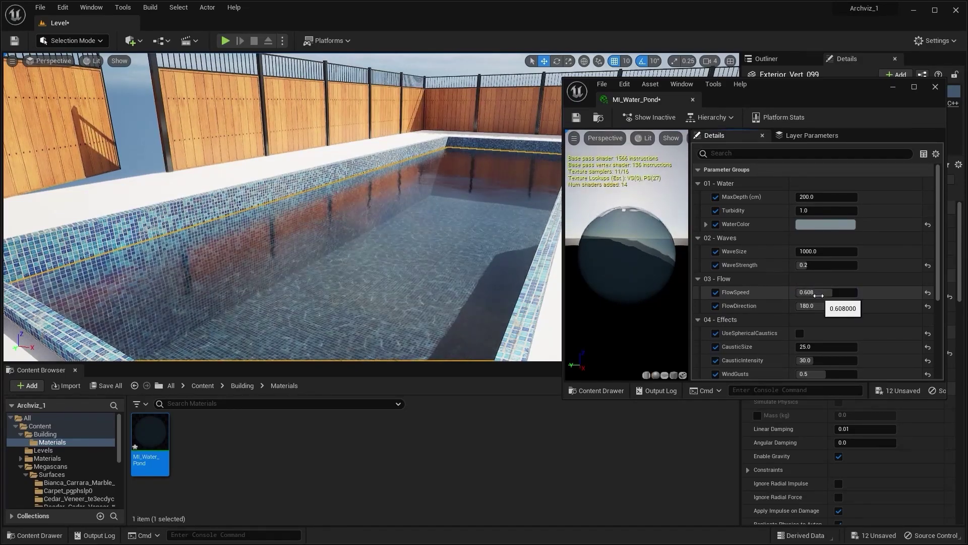
pyautogui.click(928, 294)
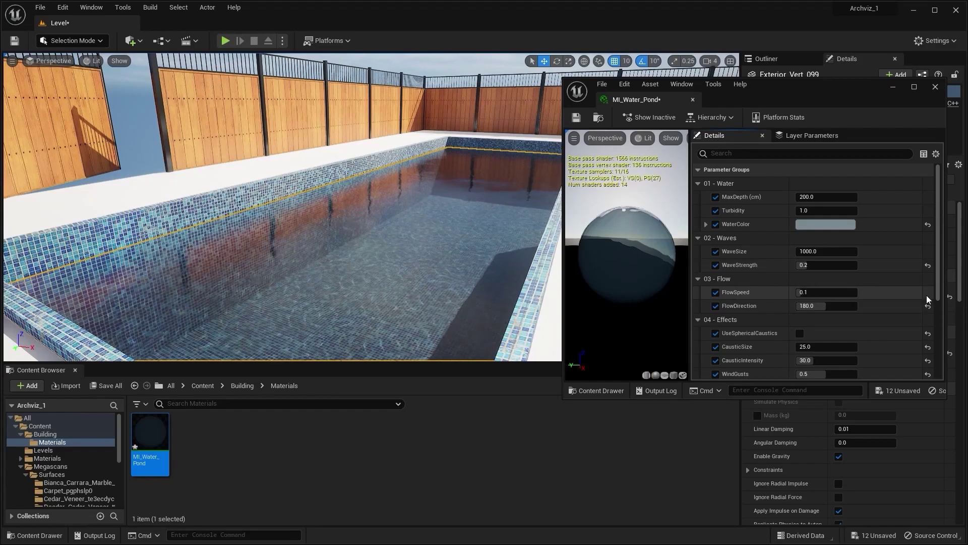
pyautogui.scroll(-1, 809, 273)
pyautogui.click(809, 272)
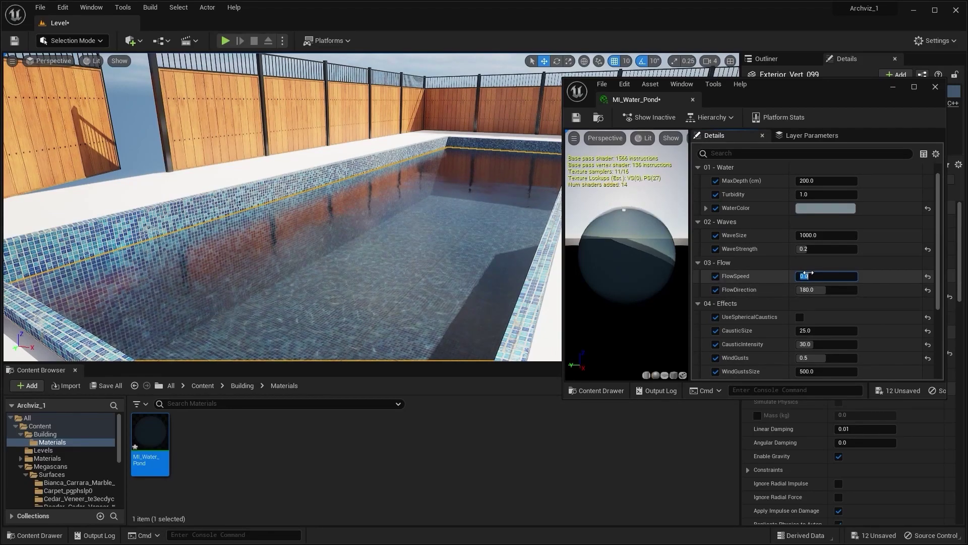
pyautogui.press('Return')
# Set WaveStrength to 1.0 in MI_Water_Pond and close the material editor
pyautogui.scroll(-3, 863, 279)
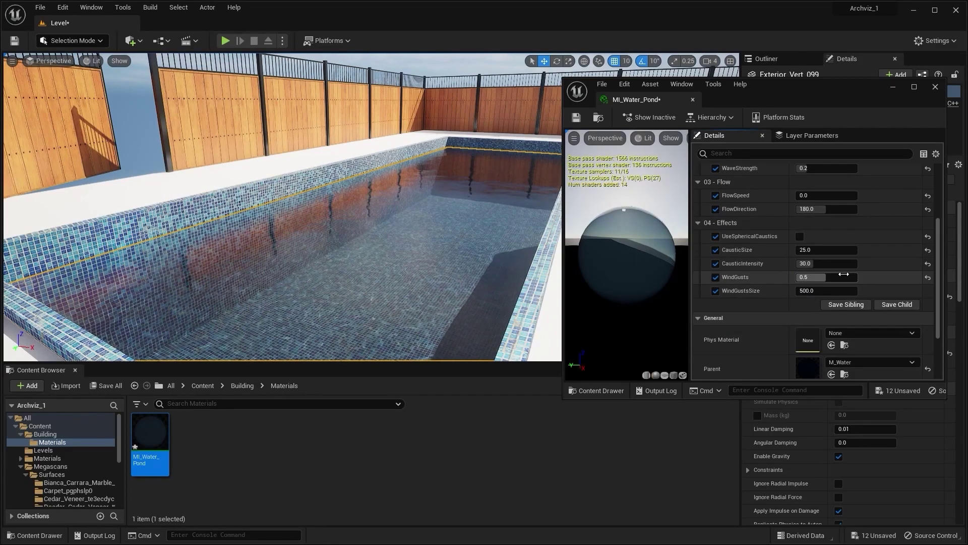
pyautogui.scroll(4, 842, 272)
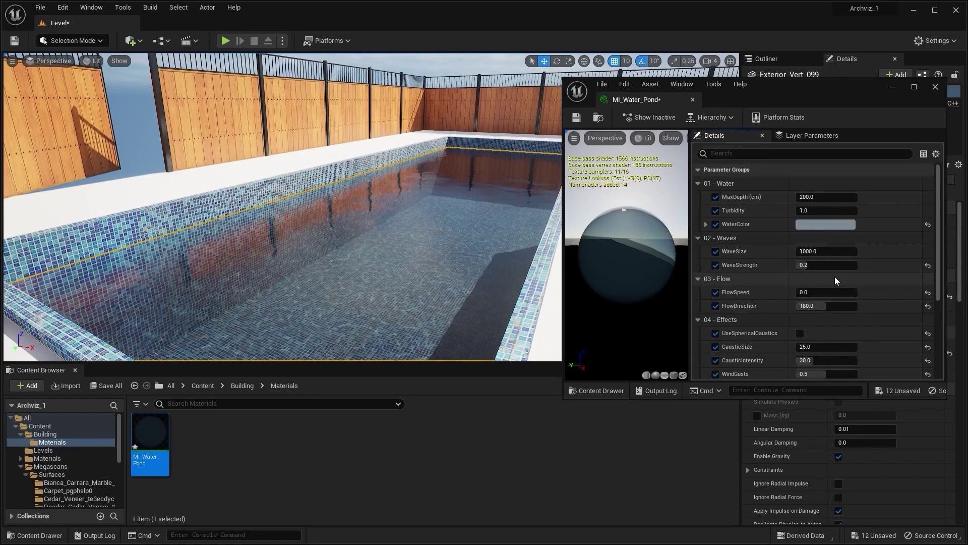
pyautogui.moveTo(813, 266); pyautogui.dragTo(860, 266)
pyautogui.press('Return')
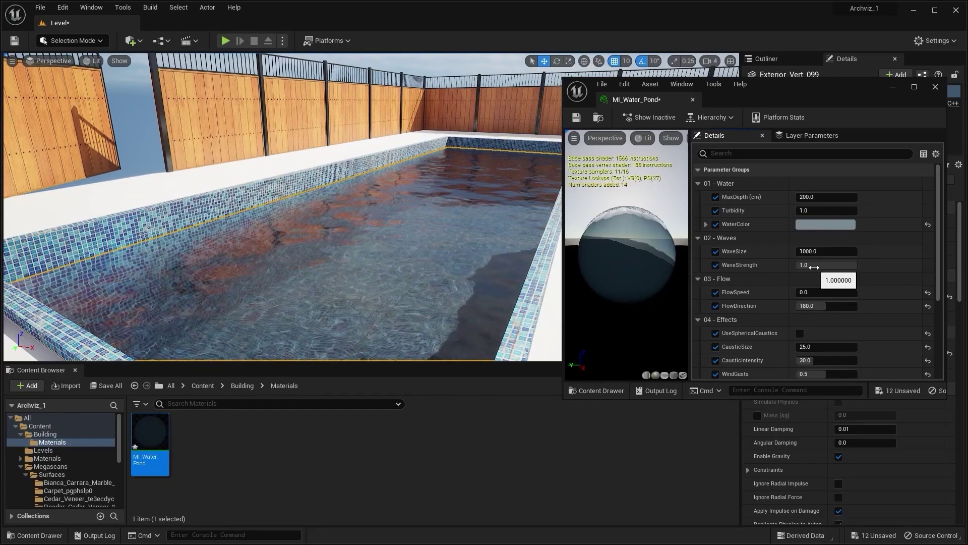
pyautogui.moveTo(353, 212); pyautogui.dragTo(338, 257, button='right')
pyautogui.moveTo(417, 167); pyautogui.dragTo(417, 166, button='right')
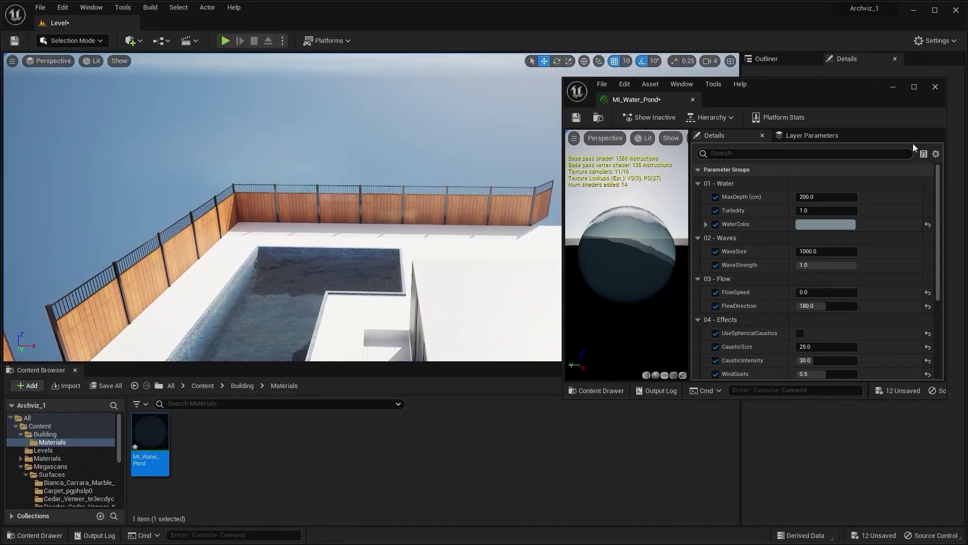
pyautogui.click(936, 87)
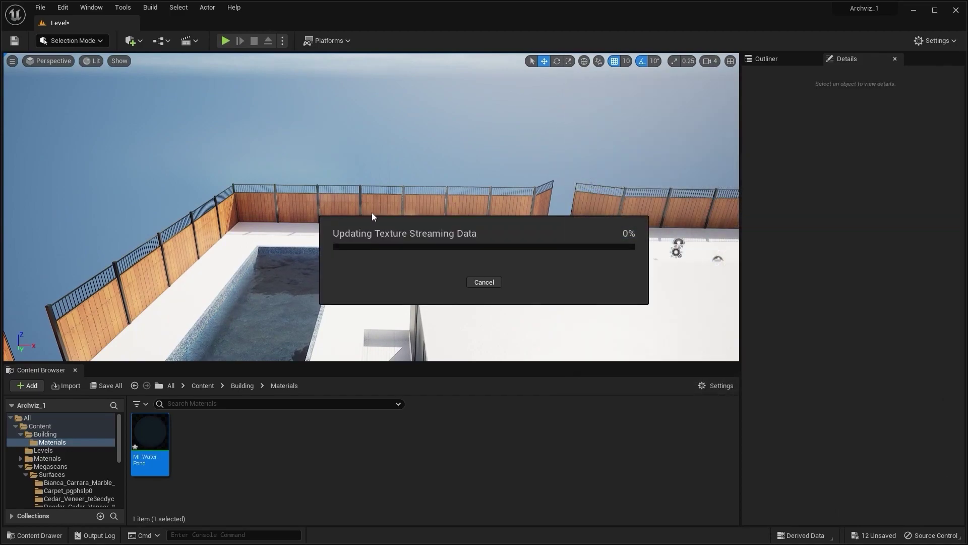
# Check the white ground mesh beside the pool, deselect it and open Quixel Bridge in a maximized window
pyautogui.moveTo(443, 209); pyautogui.dragTo(443, 210, button='right')
pyautogui.click(331, 150)
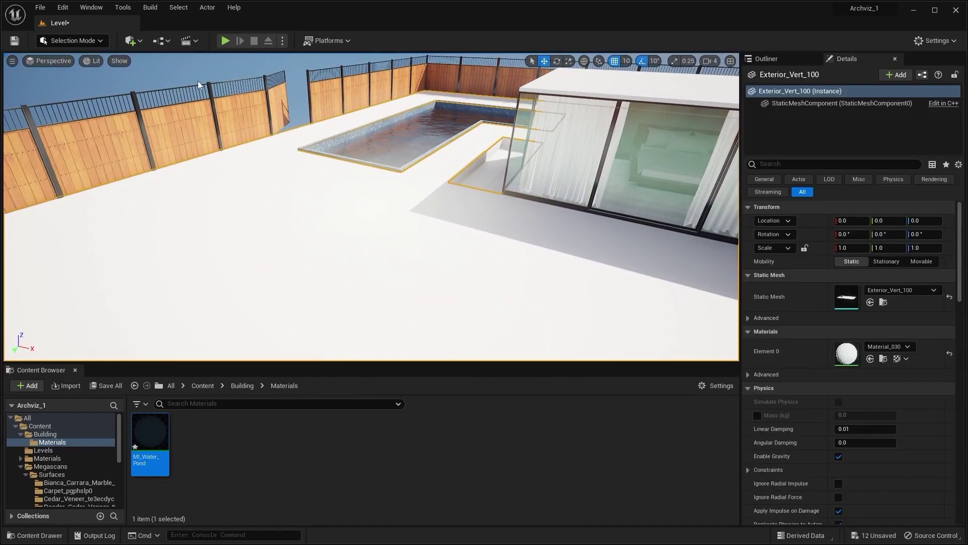
pyautogui.click(144, 69)
pyautogui.click(140, 41)
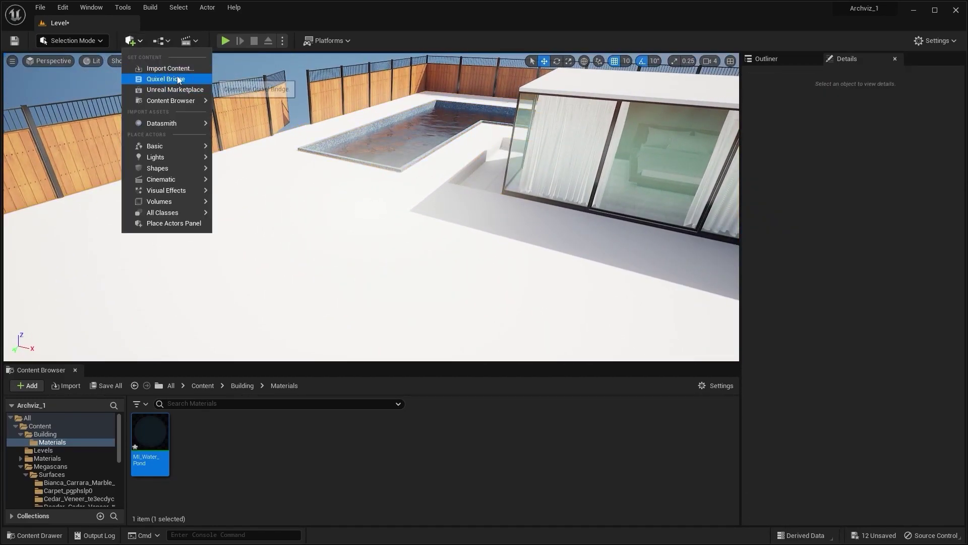
pyautogui.click(177, 75)
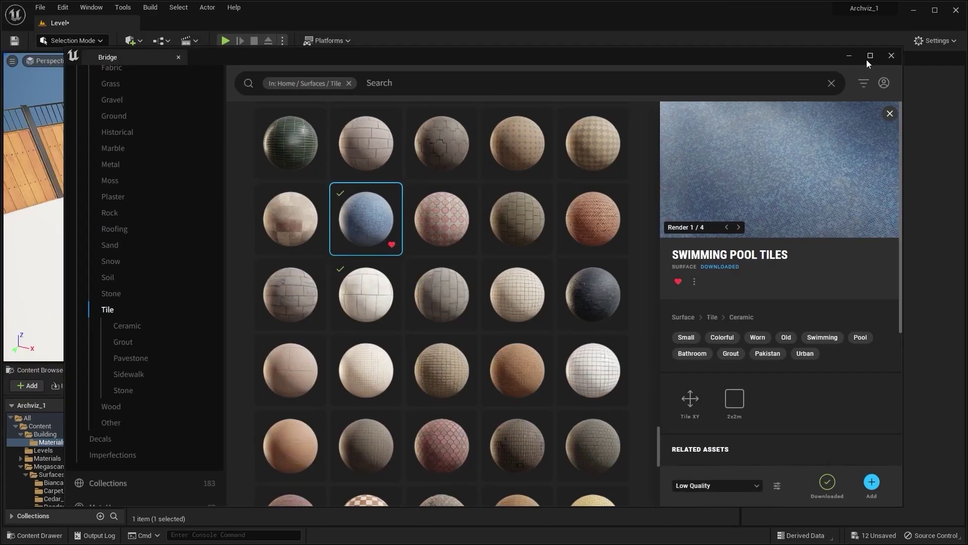
pyautogui.click(868, 57)
# Add the Forest Floor surface from the Ground category at Low Quality and apply its material to the yard's ground
pyautogui.scroll(5, 60, 302)
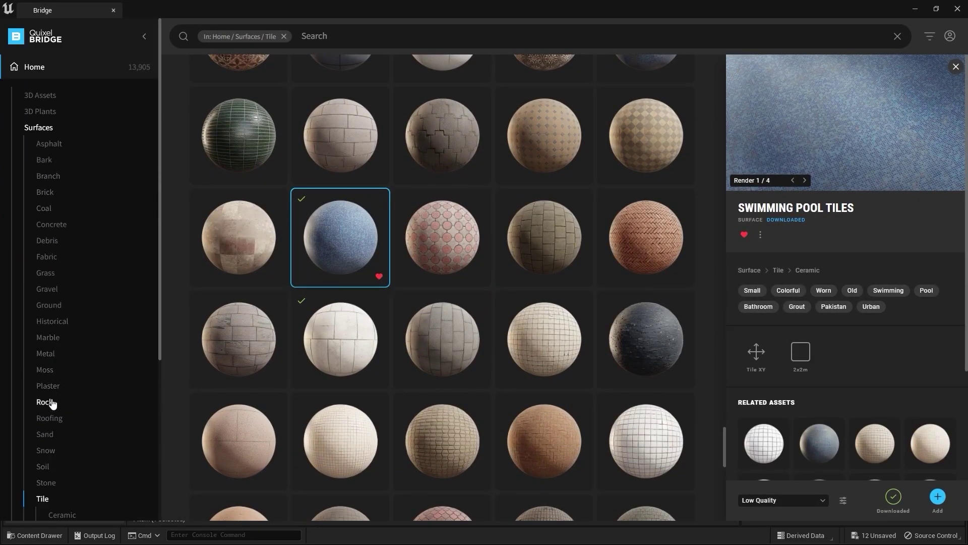
pyautogui.click(49, 305)
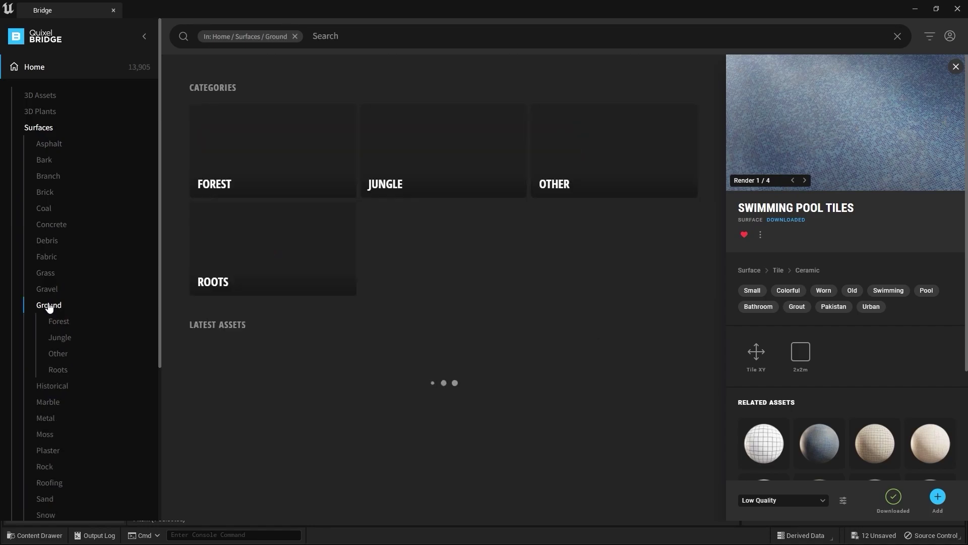
pyautogui.scroll(-10, 421, 316)
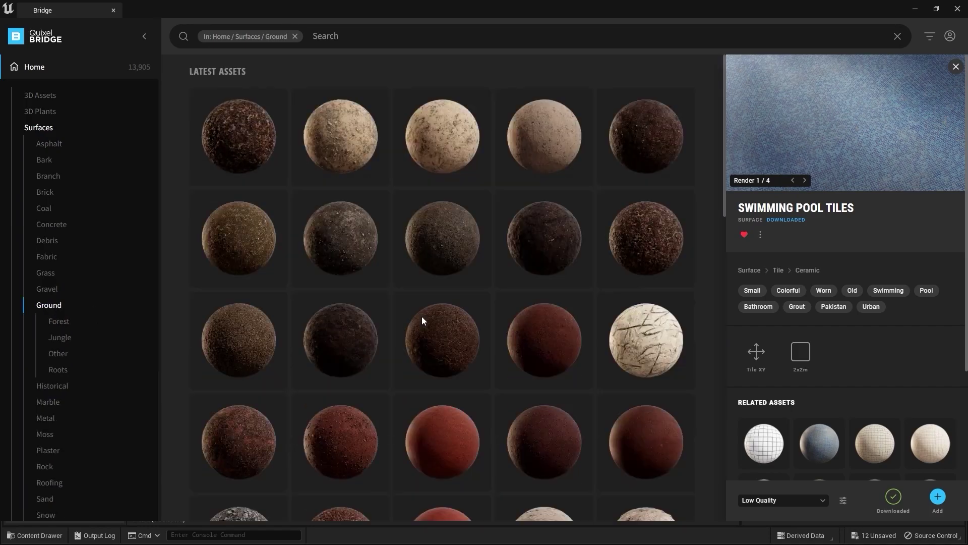
pyautogui.scroll(-2, 422, 318)
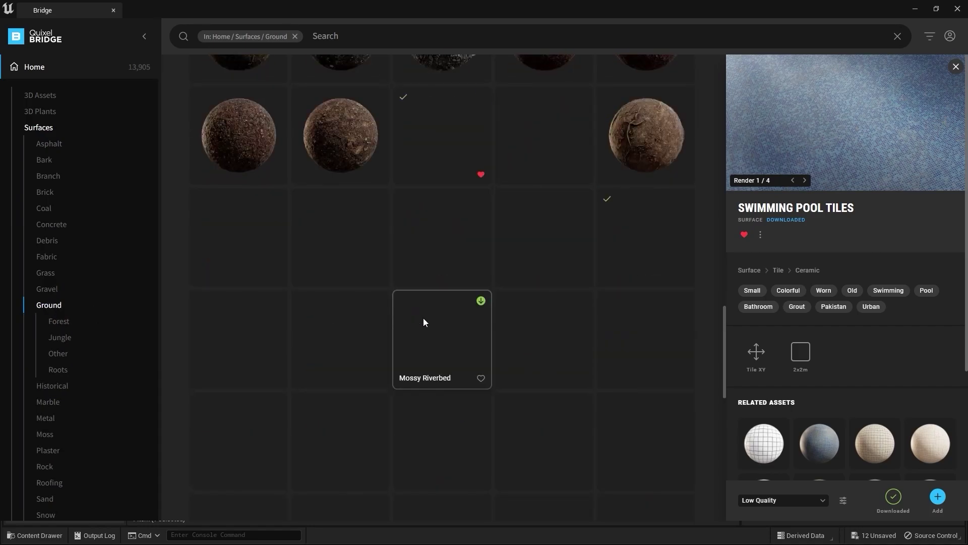
pyautogui.click(443, 273)
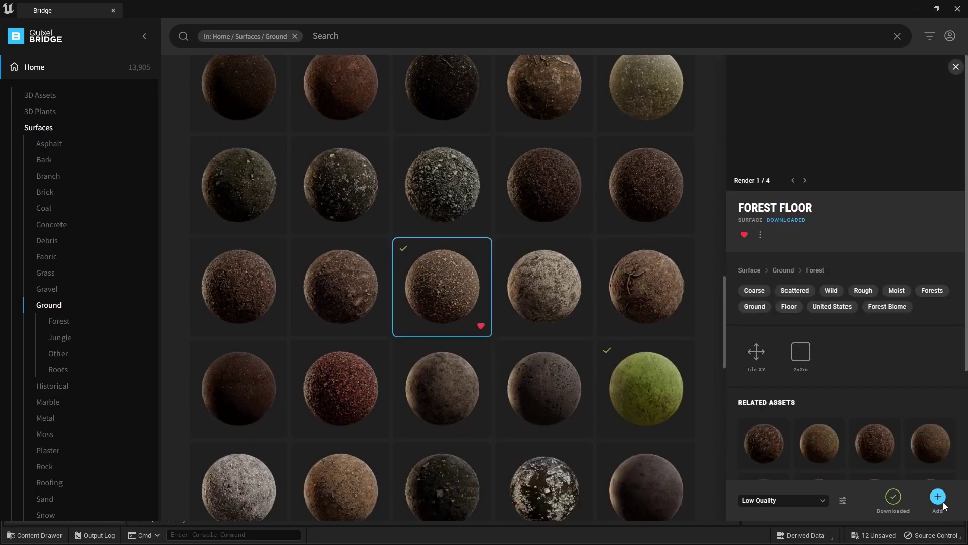
pyautogui.click(916, 14)
pyautogui.moveTo(390, 327); pyautogui.dragTo(391, 322, button='right')
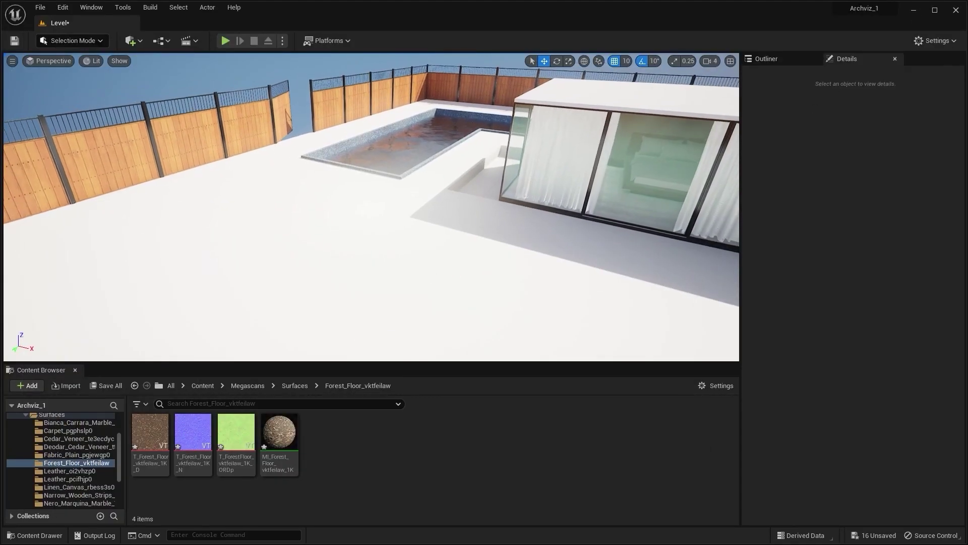
pyautogui.moveTo(280, 433); pyautogui.dragTo(343, 252)
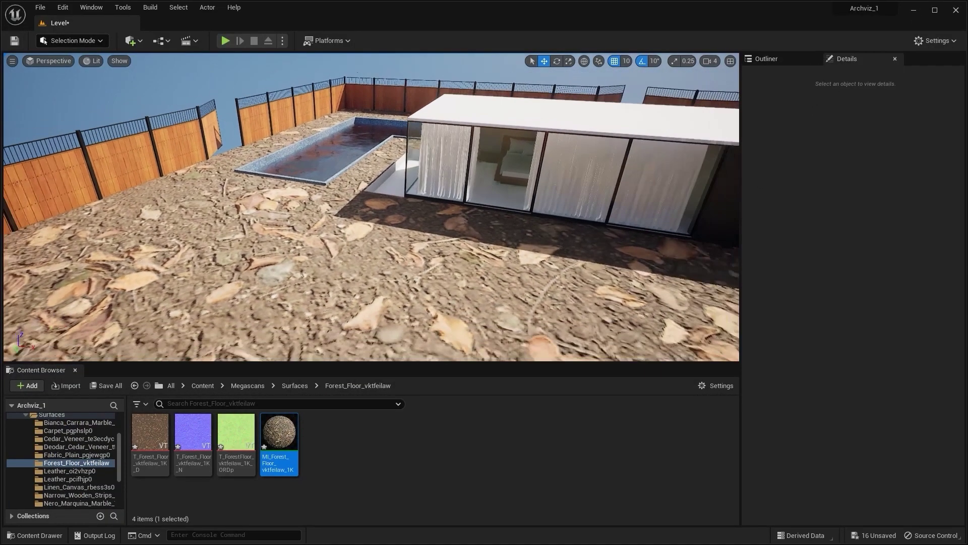
# Enable Tiling/Offset in the Forest Floor material instance and set Tiling X and Tiling Y to 20
pyautogui.doubleClick(281, 434)
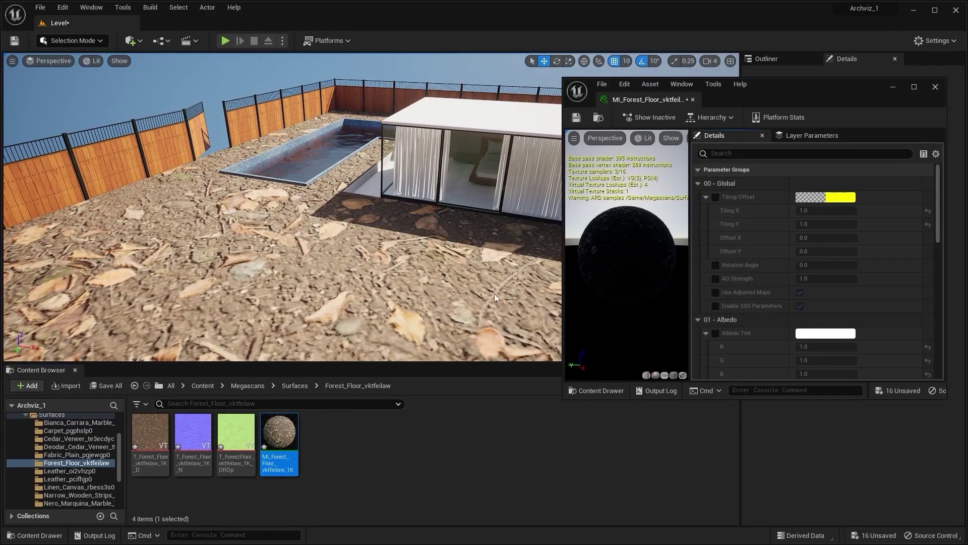
pyautogui.click(716, 197)
pyautogui.click(821, 211)
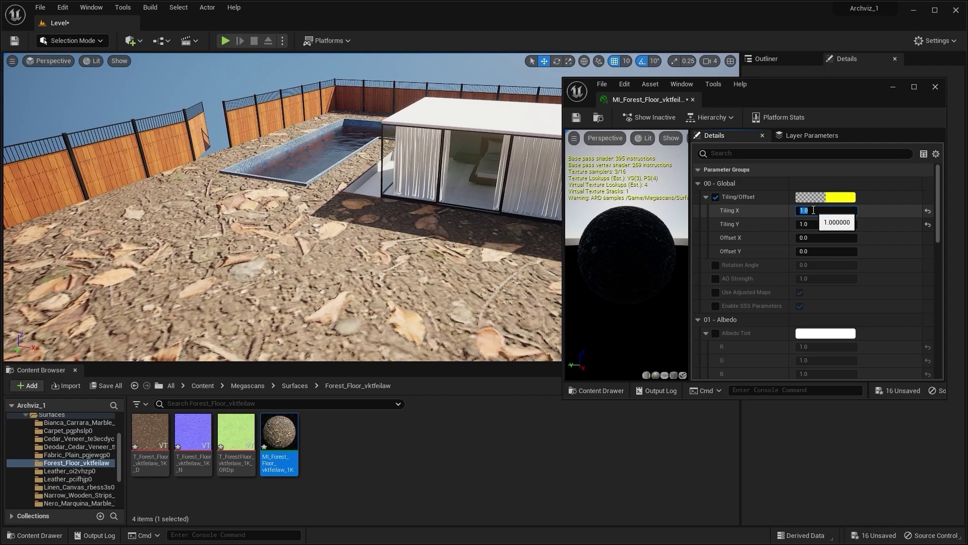
pyautogui.write('20')
pyautogui.click(806, 227)
pyautogui.write('20')
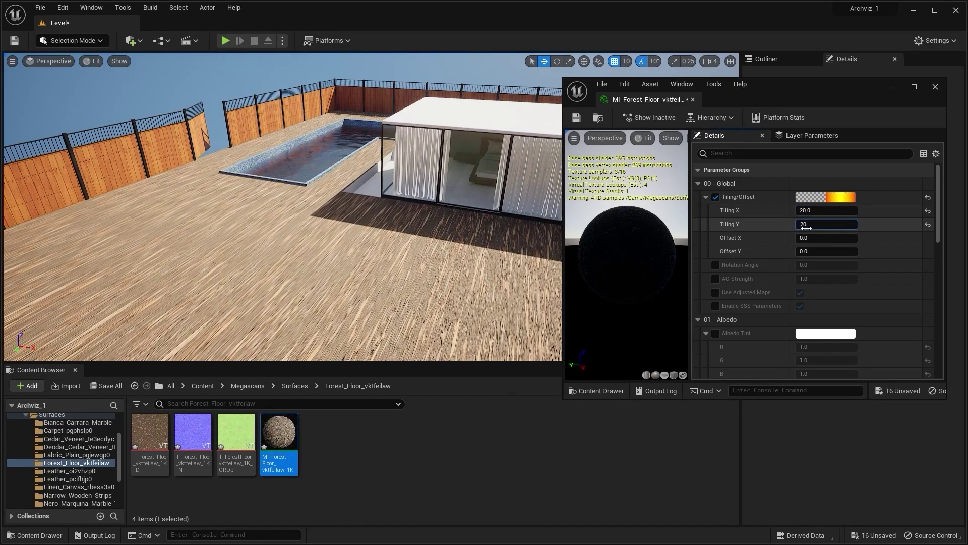
pyautogui.press('Return')
# Examine the Forest Floor tiling on the ground around the pool, house and fence from near and far
pyautogui.moveTo(243, 98); pyautogui.dragTo(282, 115, button='right')
pyautogui.press('w')
pyautogui.press('s')
pyautogui.moveTo(358, 155); pyautogui.dragTo(357, 154, button='right')
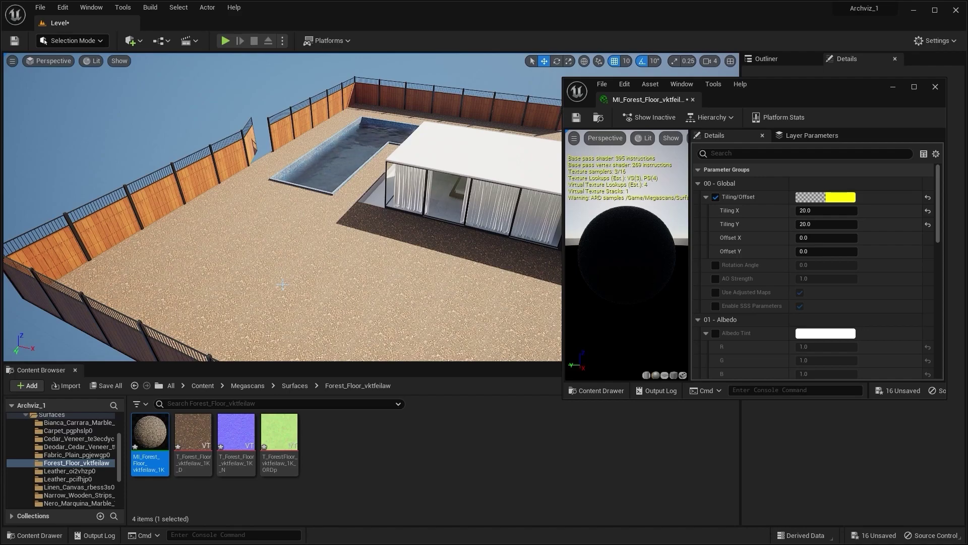
pyautogui.press('w')
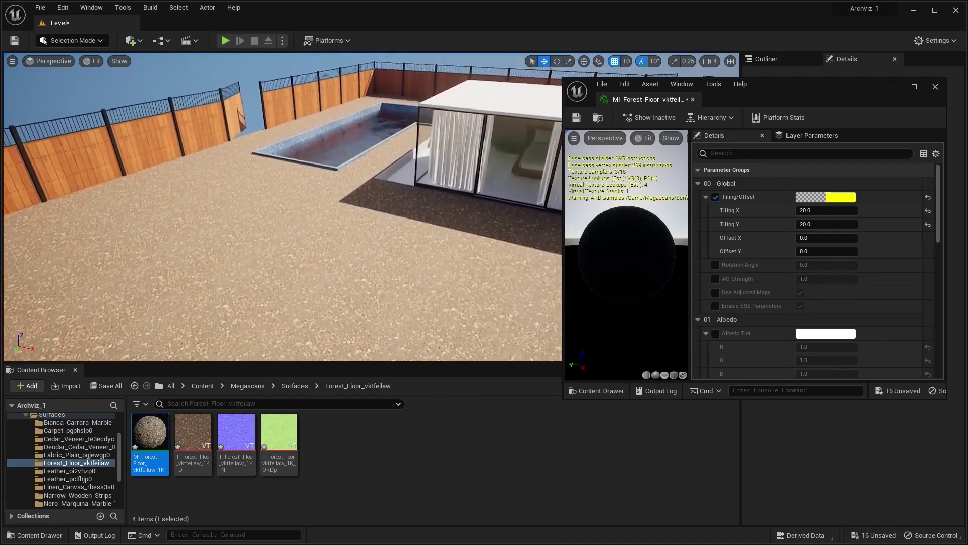
pyautogui.press('s')
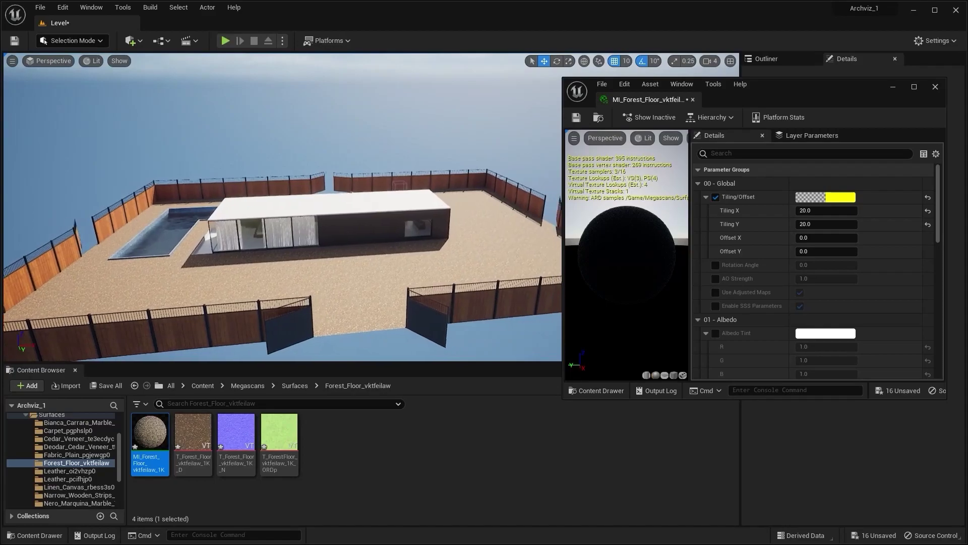
pyautogui.press('w')
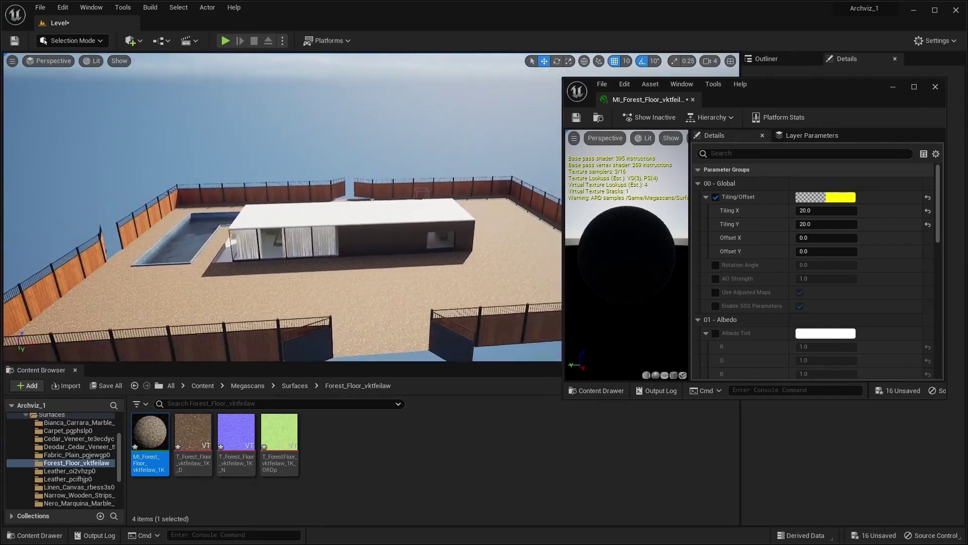